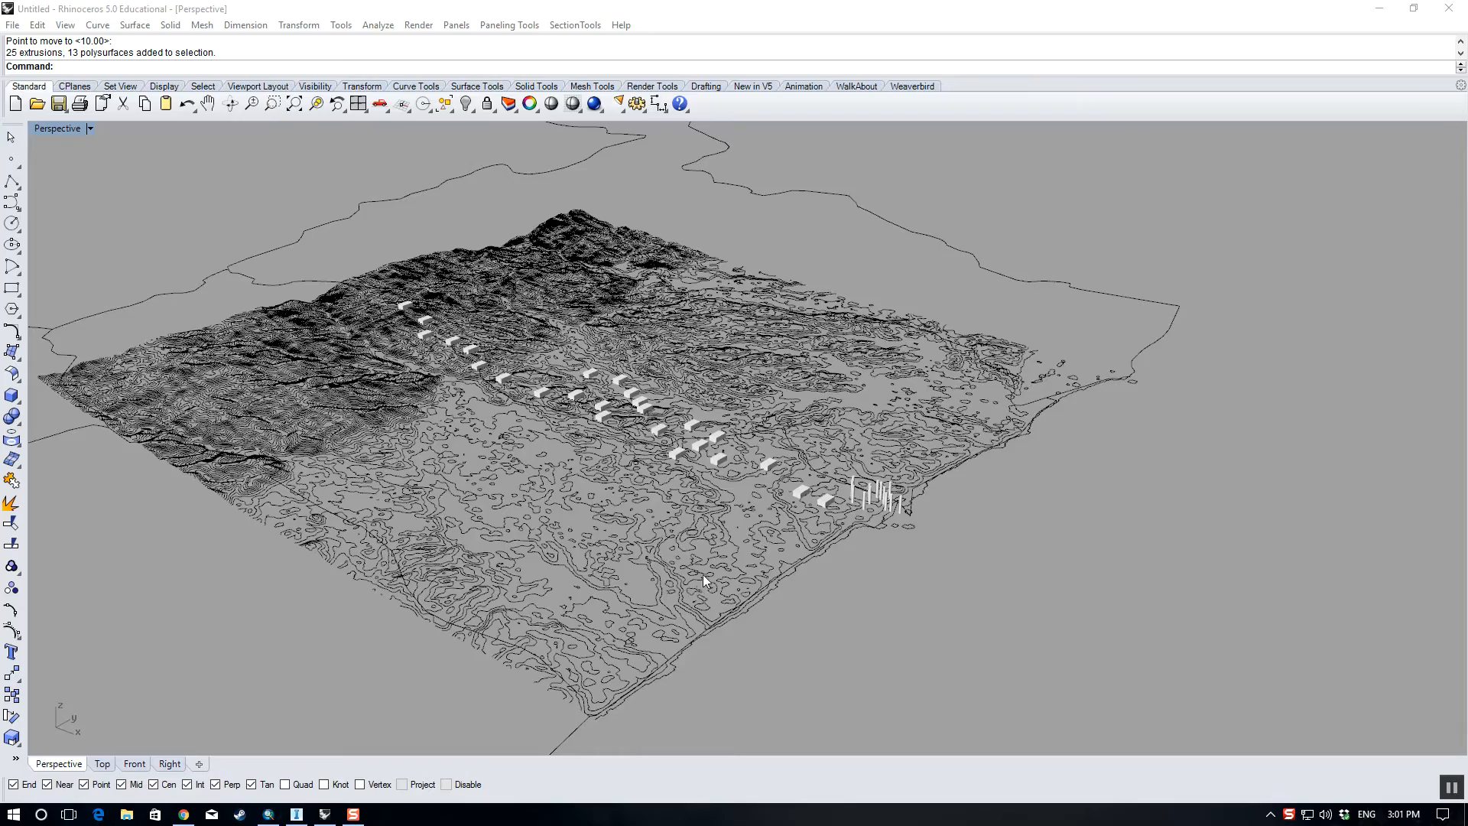
- Switch to ArcMap and hide the Japan layer so the contours overlay the basemap imagery
click(268, 814)
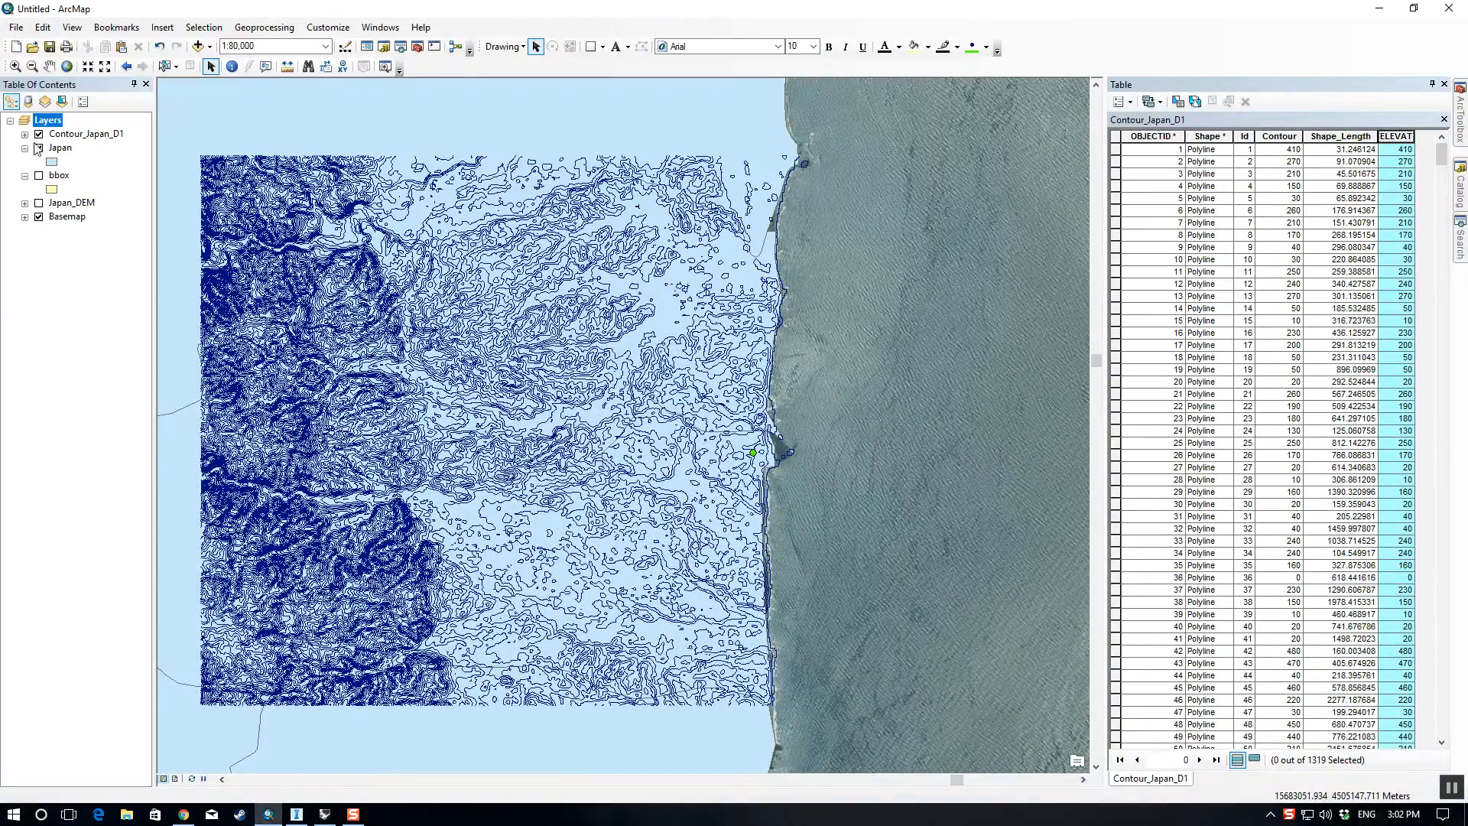
click(37, 149)
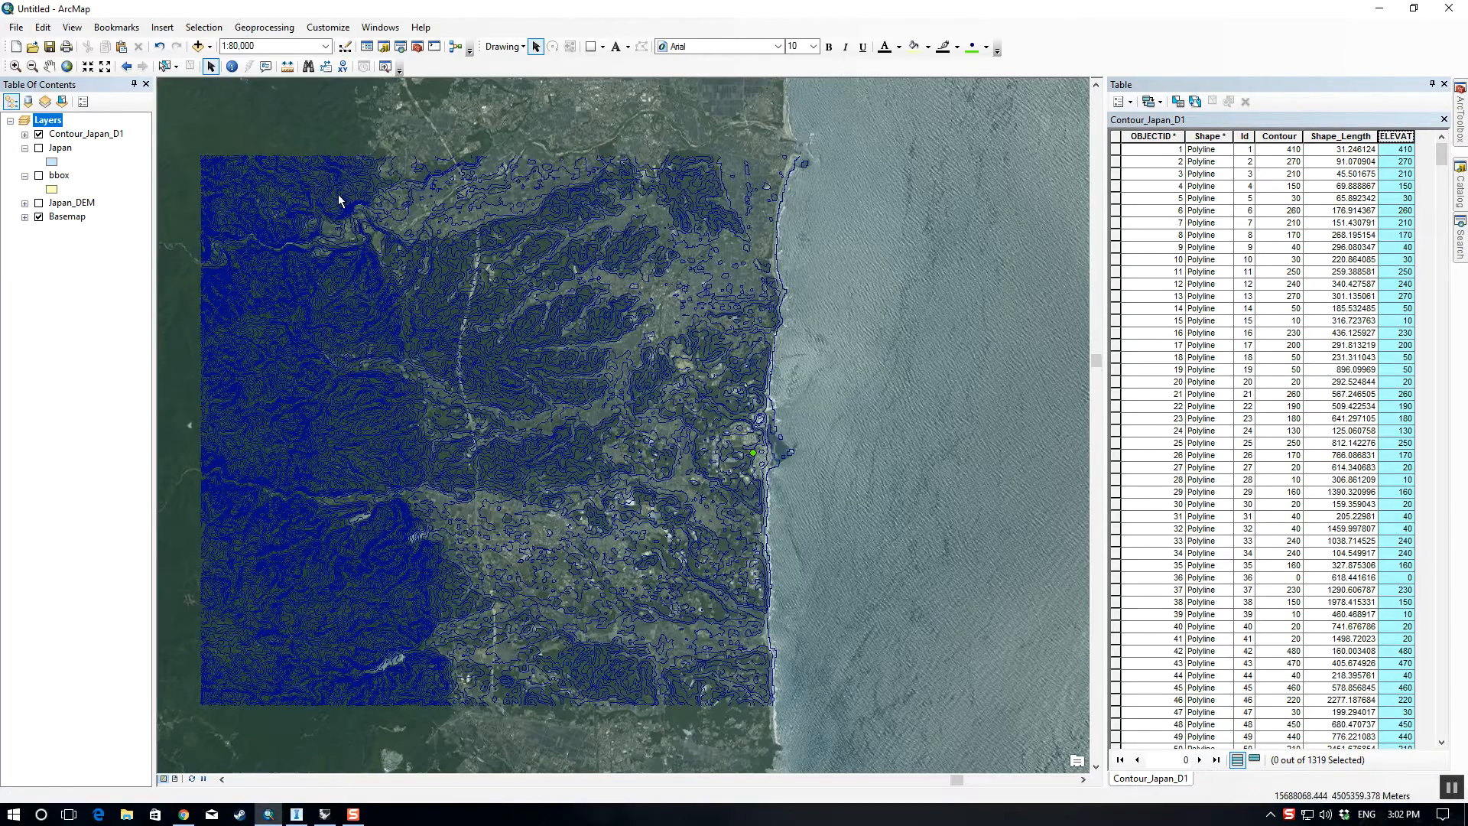
middle_drag(600, 502, 650, 527)
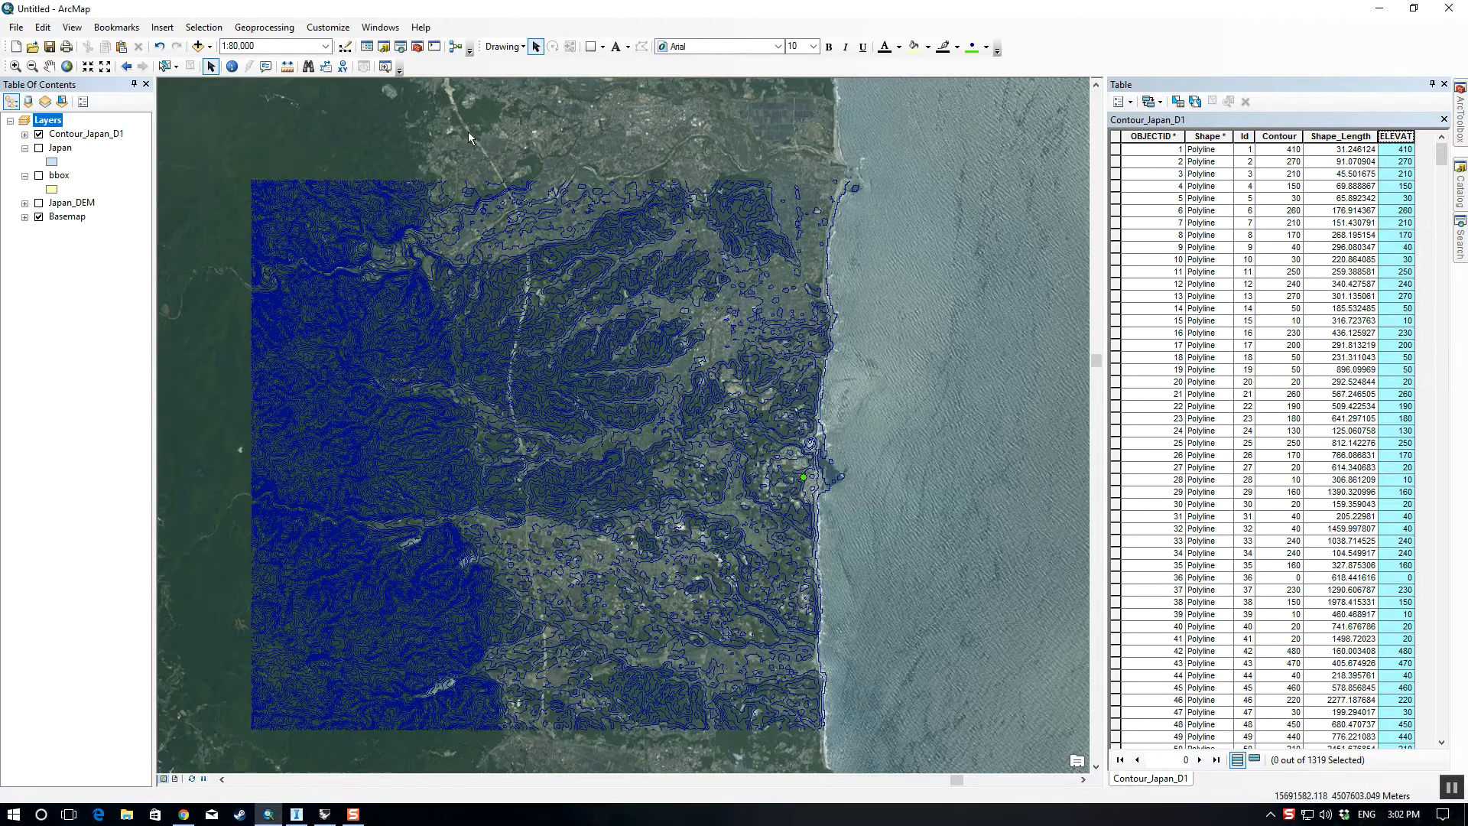
- Return to Rhinoceros and examine the boxes and columns placed along the contour terrain, both close up and as a whole
click(1383, 11)
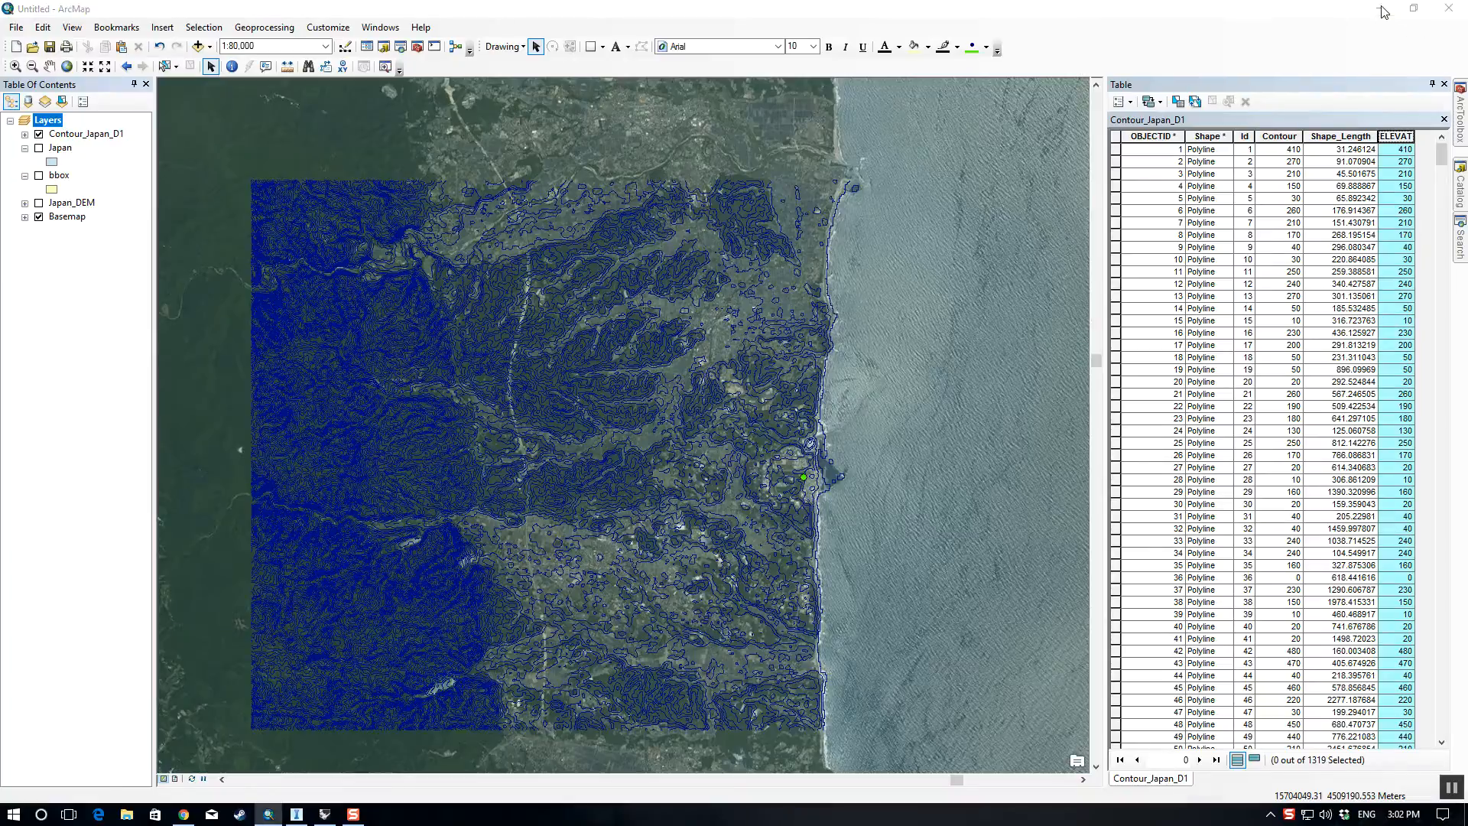
right_drag(995, 417, 586, 273)
scroll(689, 373, up, 8)
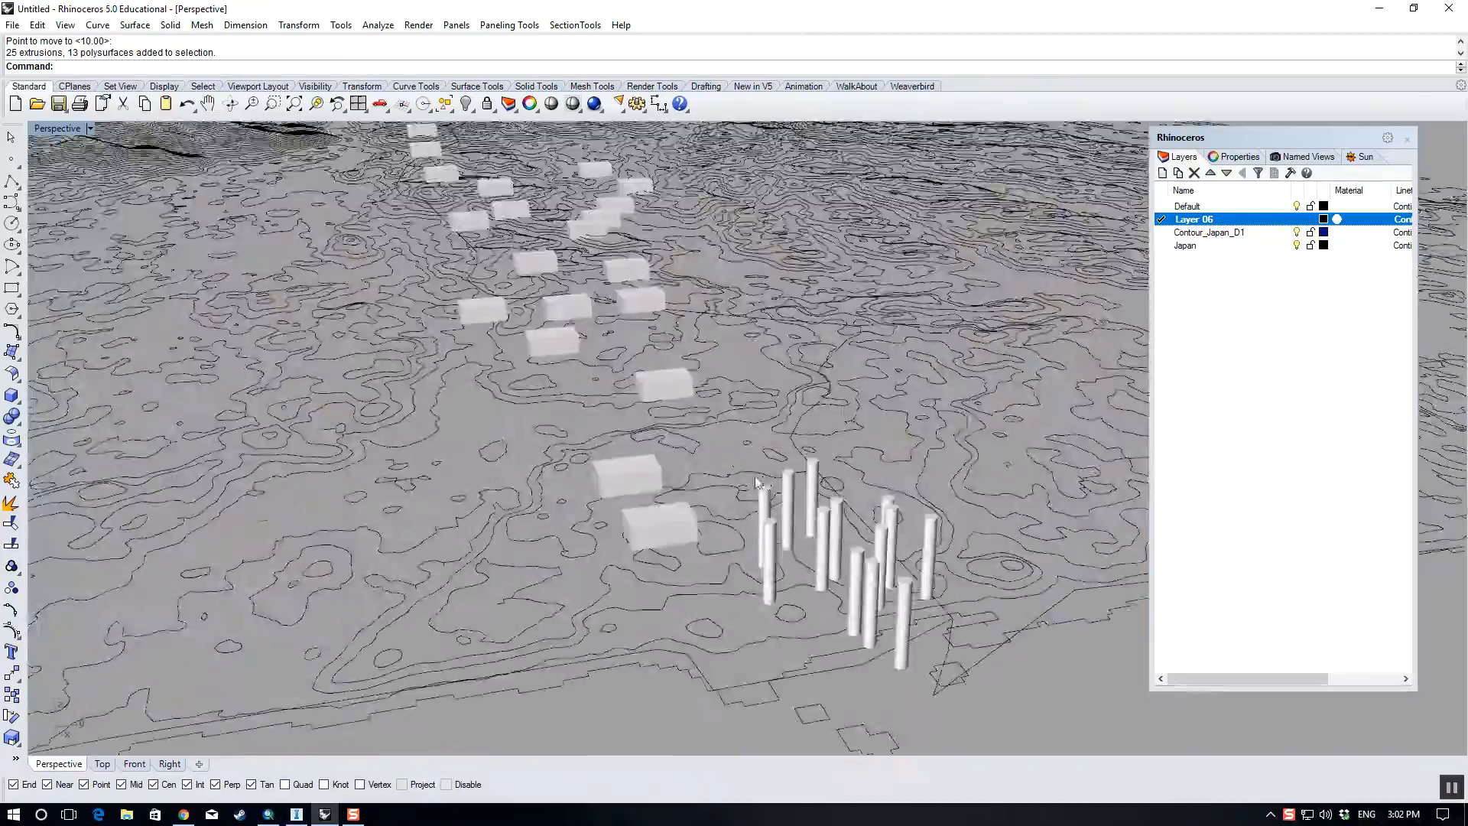
right_drag(755, 484, 818, 488)
scroll(818, 488, down, 5)
right_drag(711, 405, 868, 437)
scroll(869, 438, down, 3)
right_drag(813, 495, 920, 521)
right_drag(994, 581, 820, 525)
scroll(868, 523, up, 6)
shift+right_drag(920, 496, 904, 420)
scroll(857, 424, up, 2)
mouse_move(773, 425)
right_down()
mouse_move(822, 432)
mouse_move(675, 437)
mouse_move(792, 428)
right_up()
scroll(675, 437, down, 5)
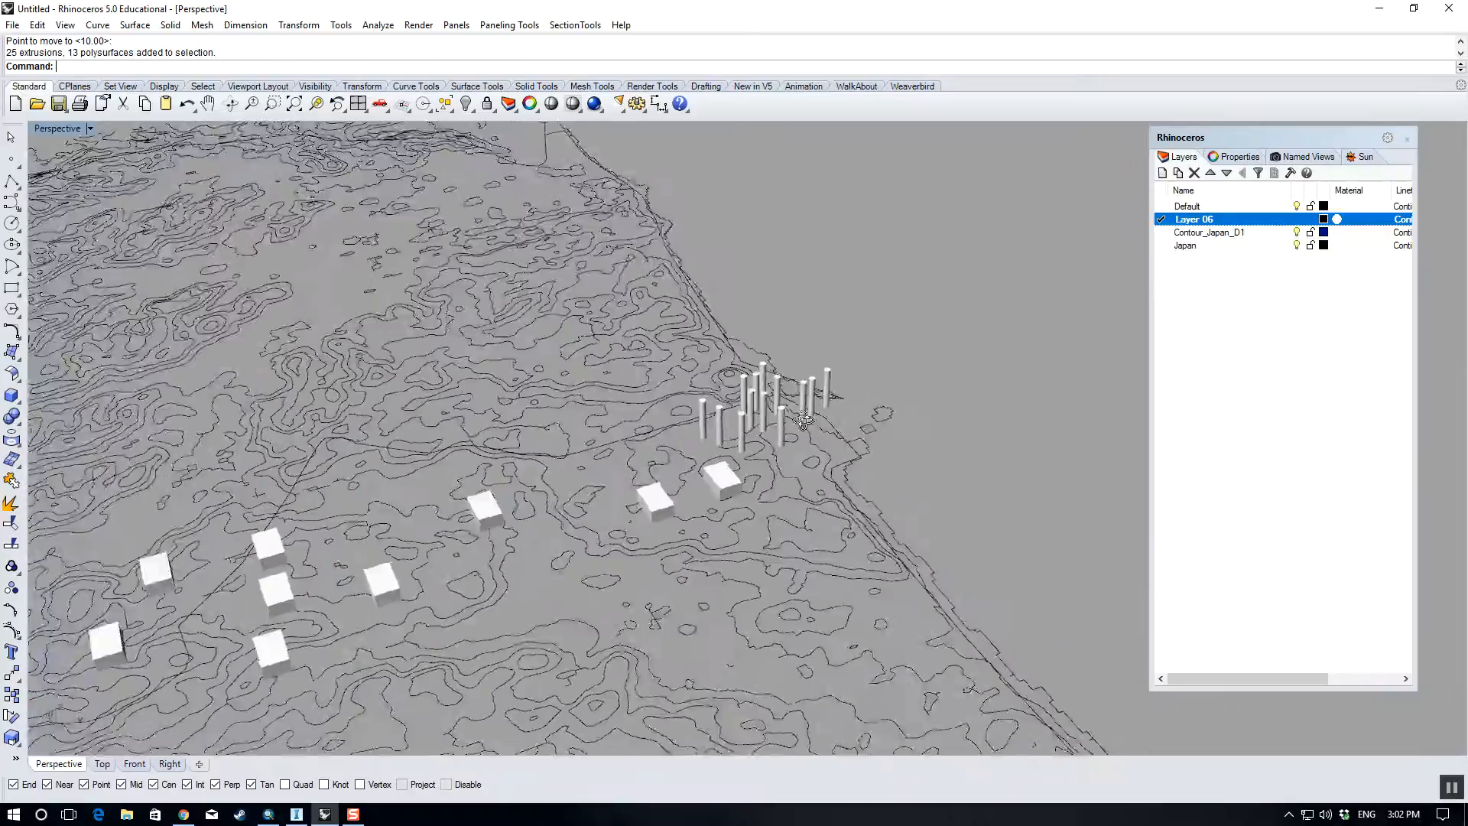
right_drag(948, 429, 829, 422)
scroll(757, 501, down, 6)
right_drag(757, 500, 931, 294)
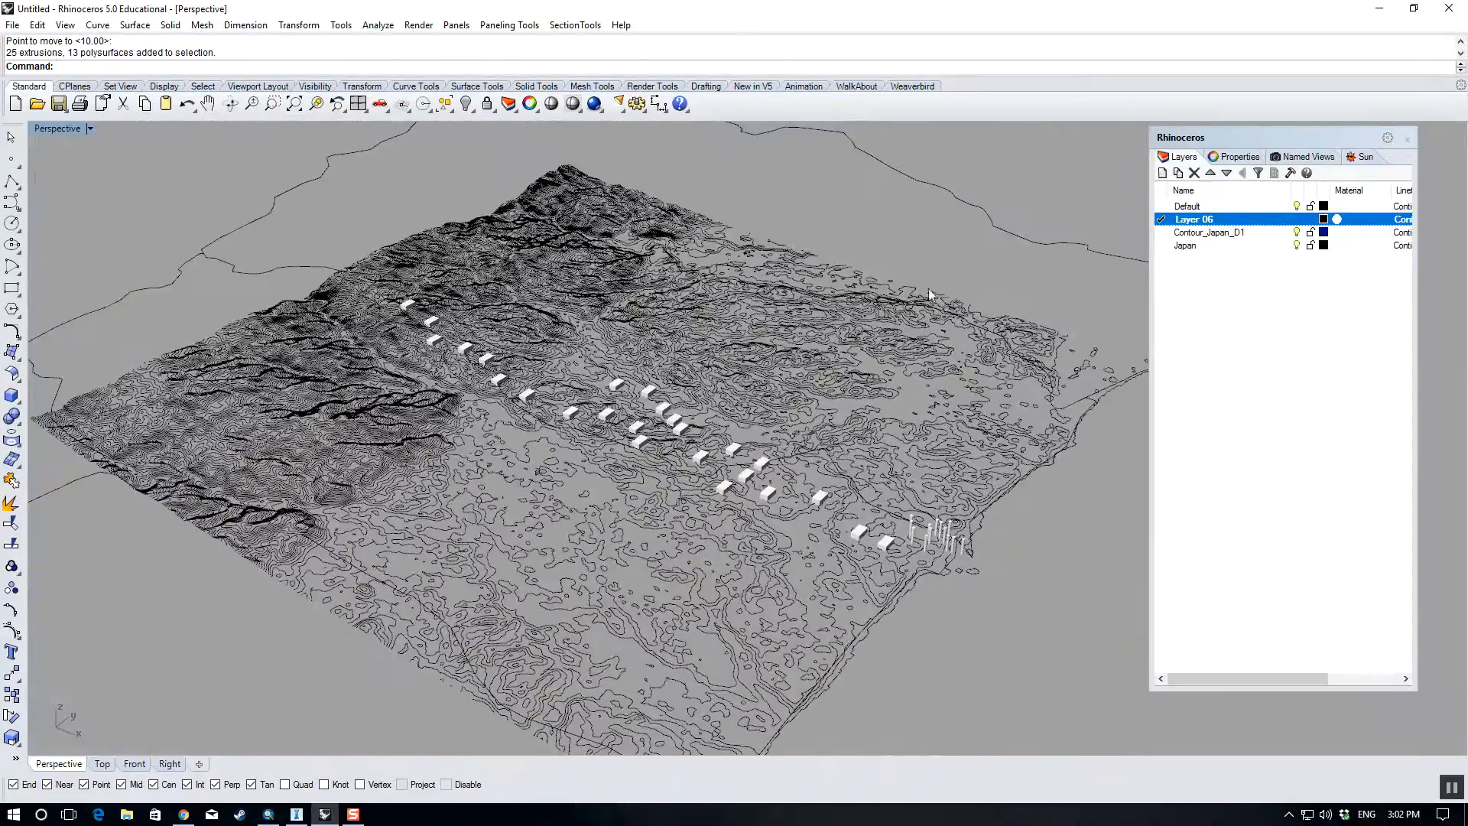
right_drag(906, 574, 906, 331)
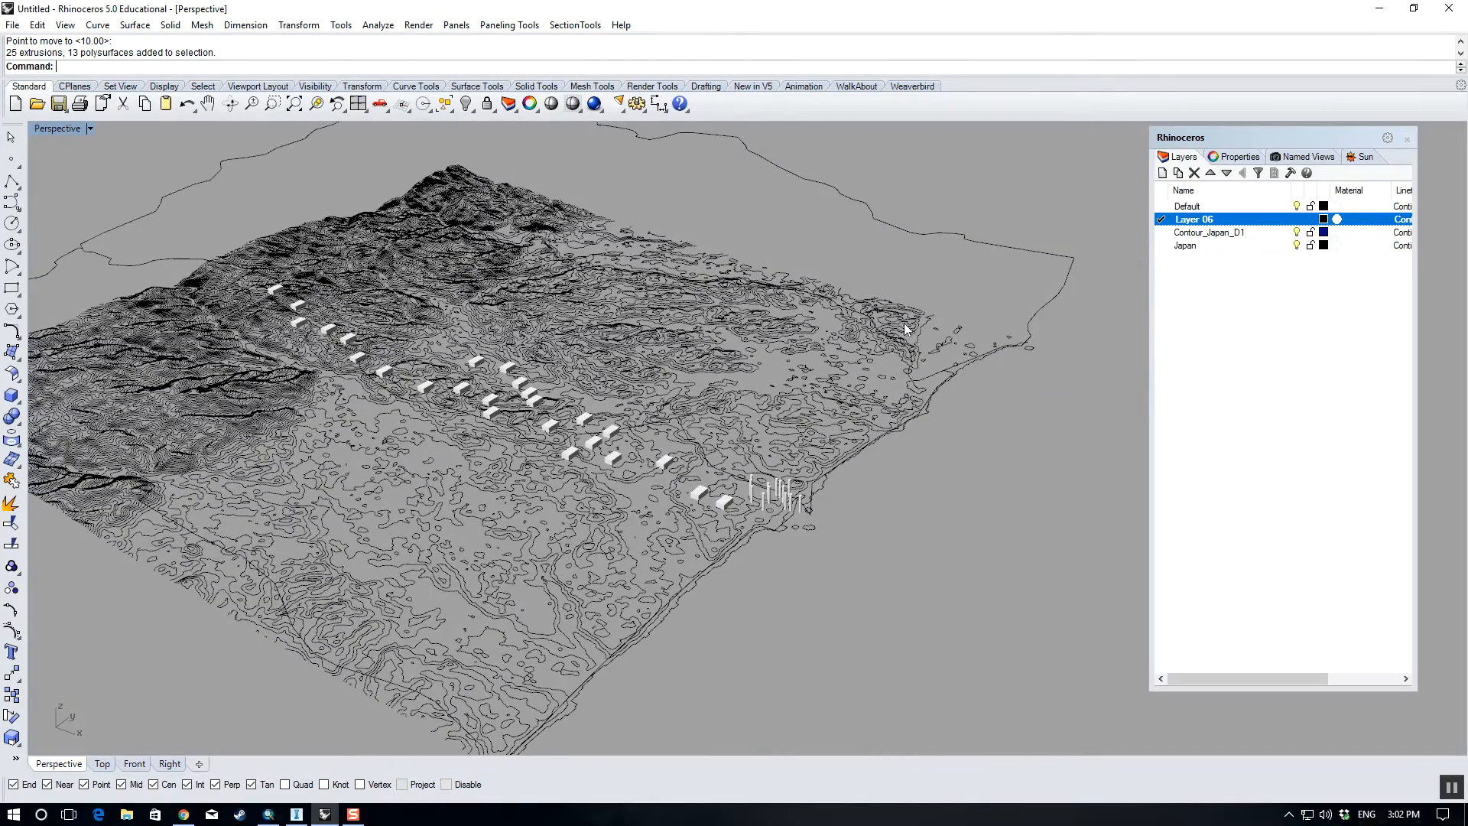
- Select all the objects on Layer 06, the row of boxes and the columns near the coast
right_click(1226, 223)
click(1291, 453)
right_drag(921, 476, 781, 473)
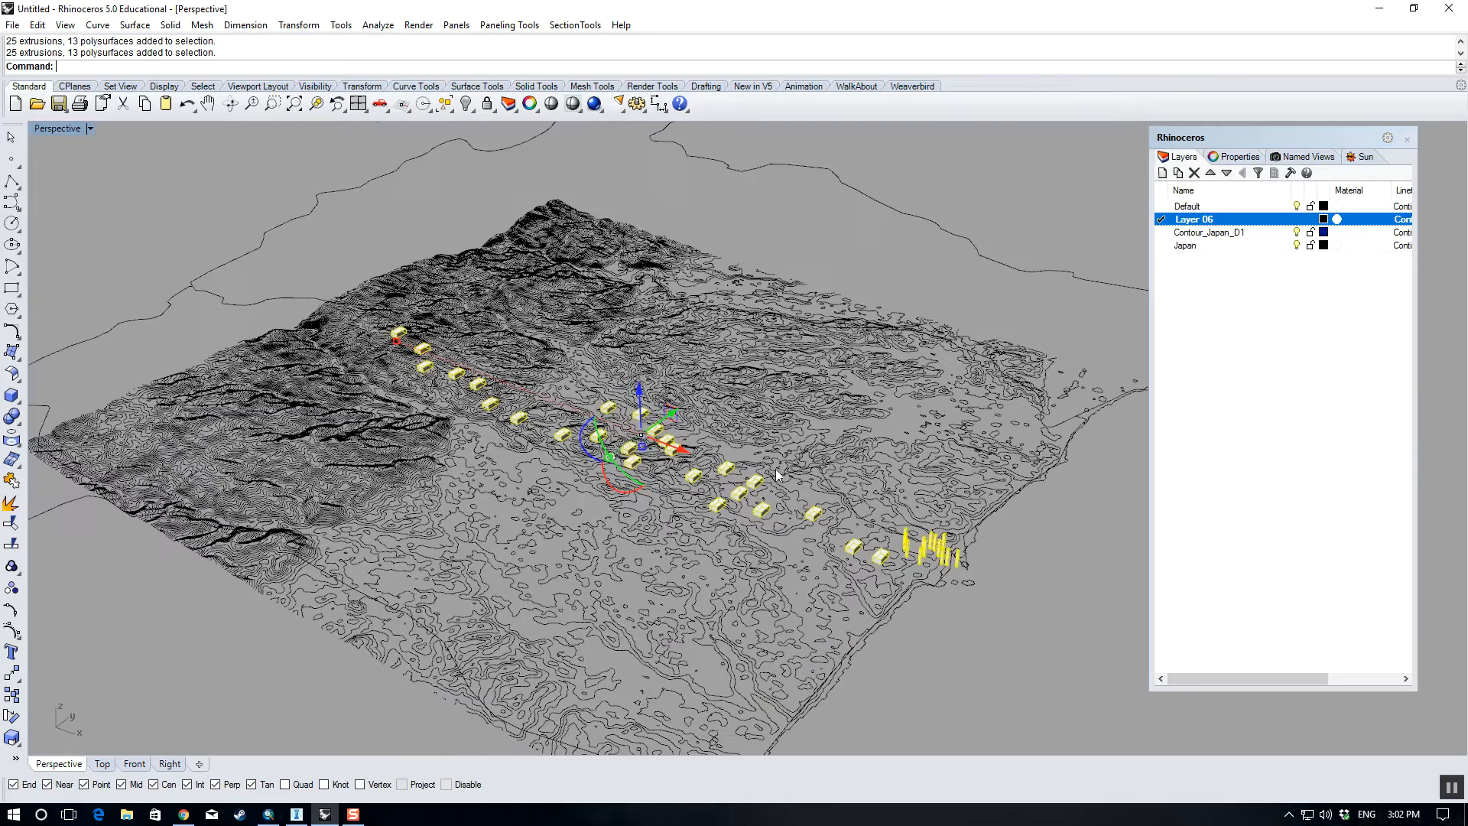
click(12, 24)
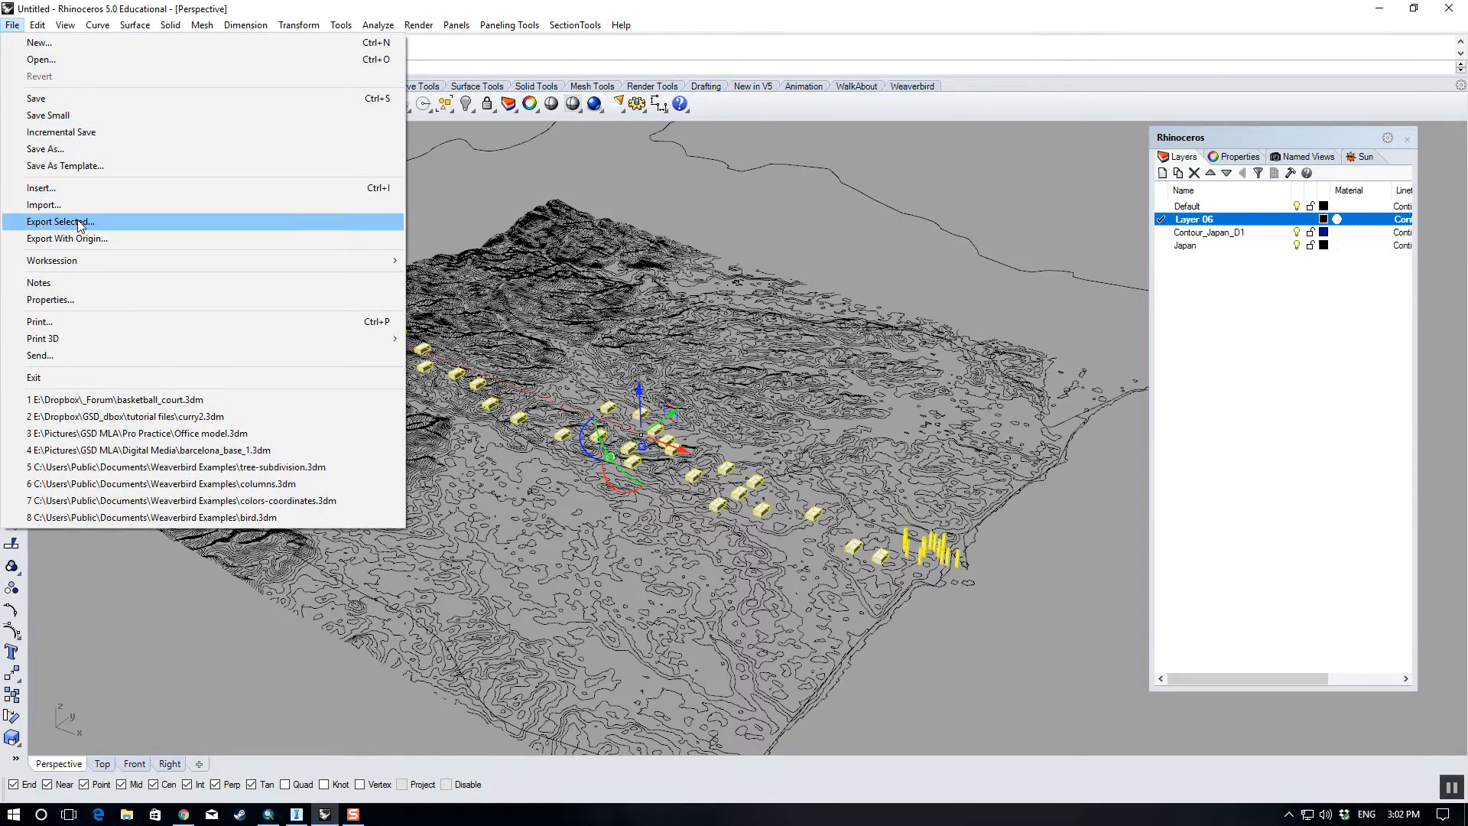
click(77, 221)
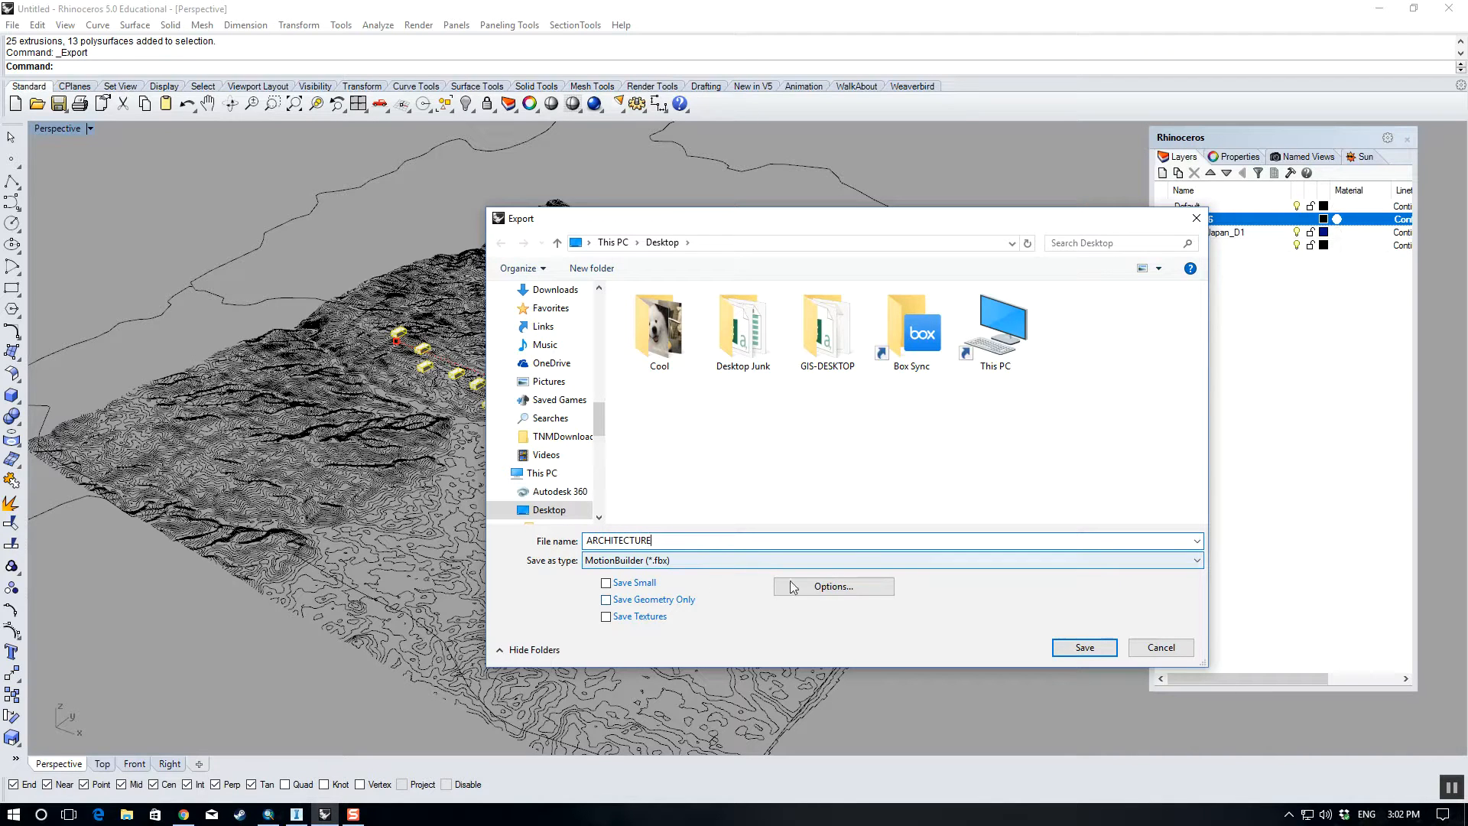
click(1082, 649)
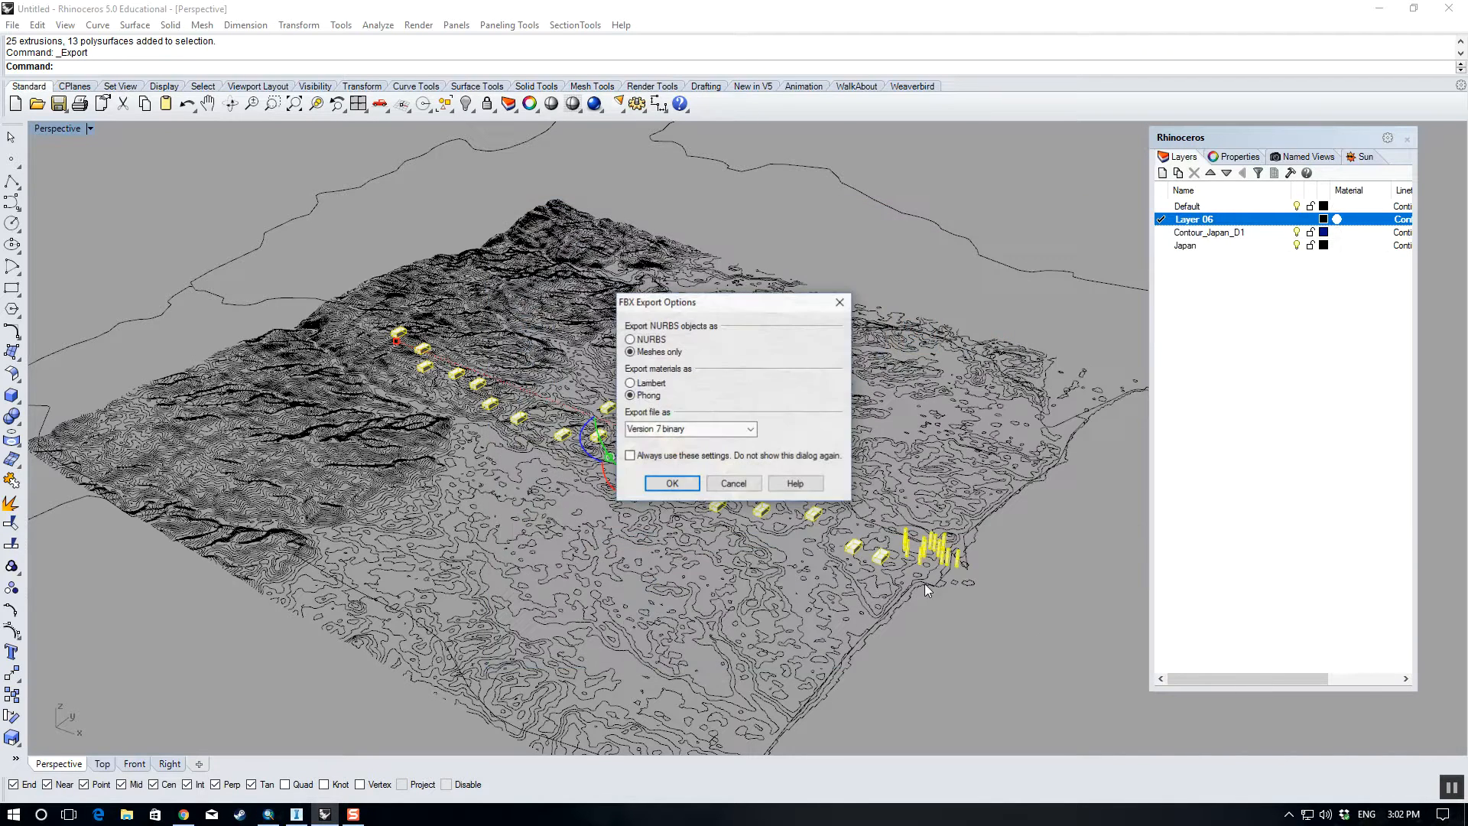
click(733, 485)
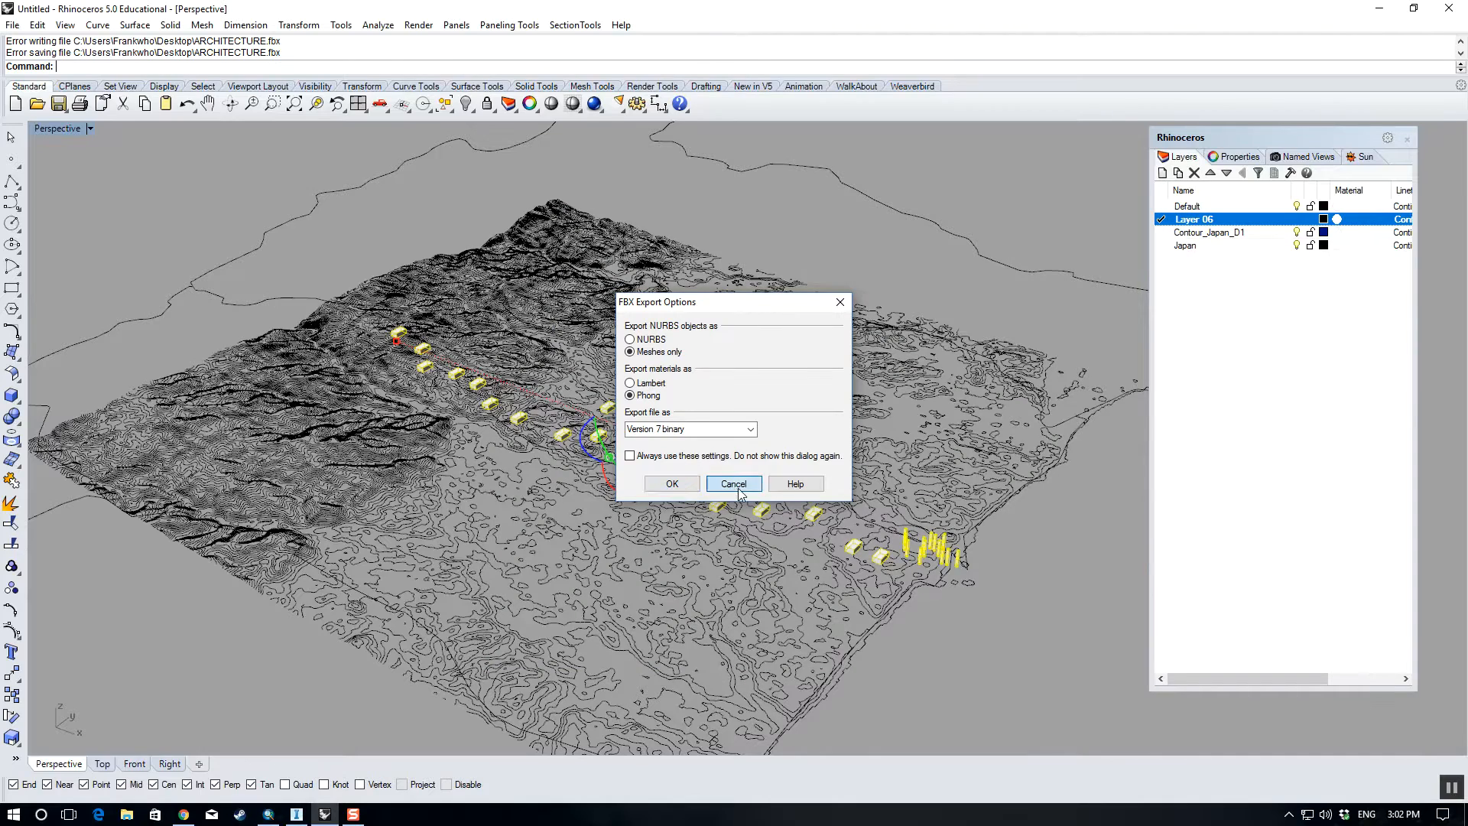
- Export the selected objects to the Desktop as ARCHITECTURE.fbx with Meshes only, Phong materials and Version 7 binary, and clear the selection
click(11, 23)
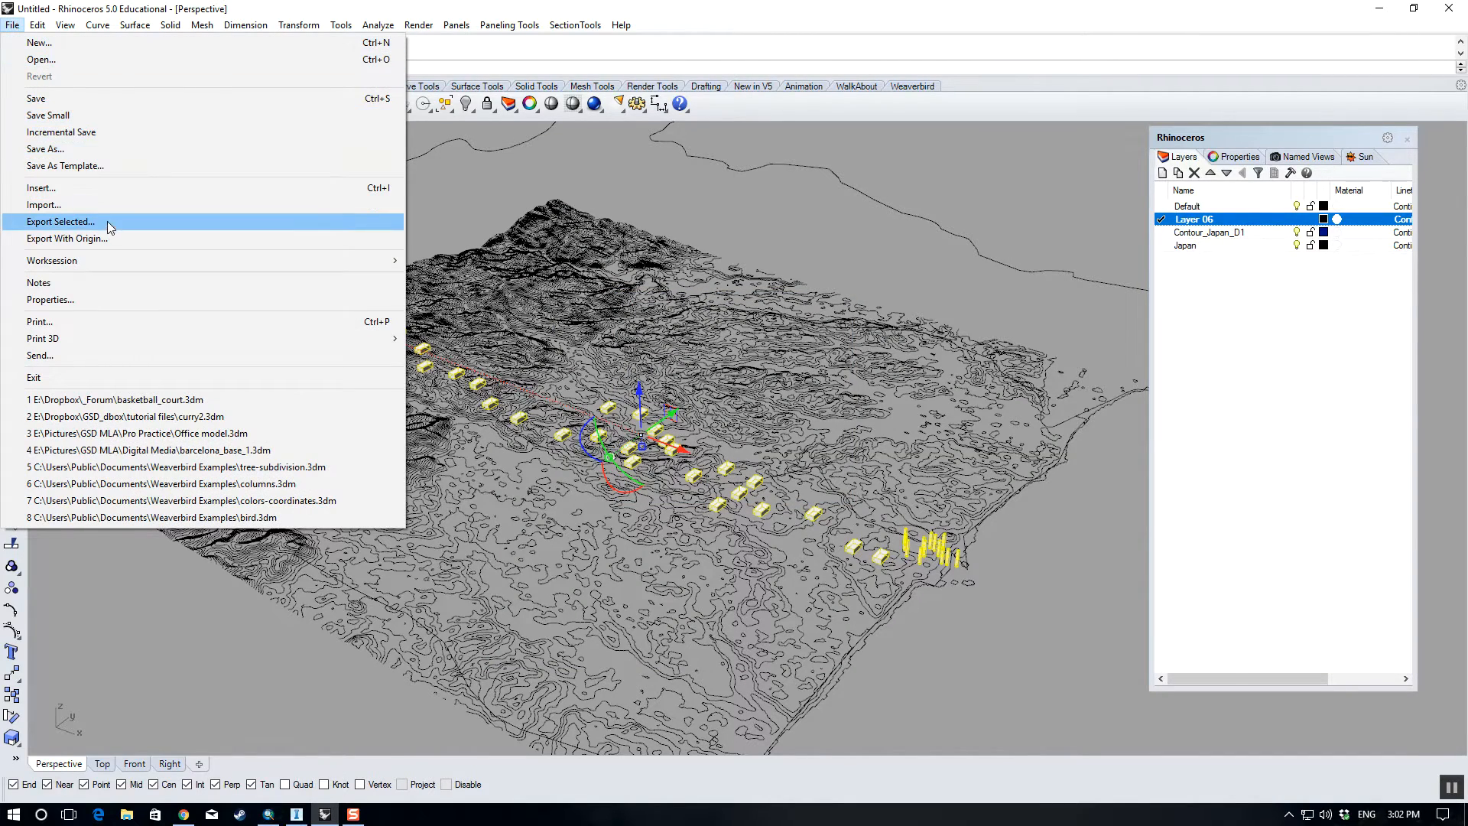
click(107, 222)
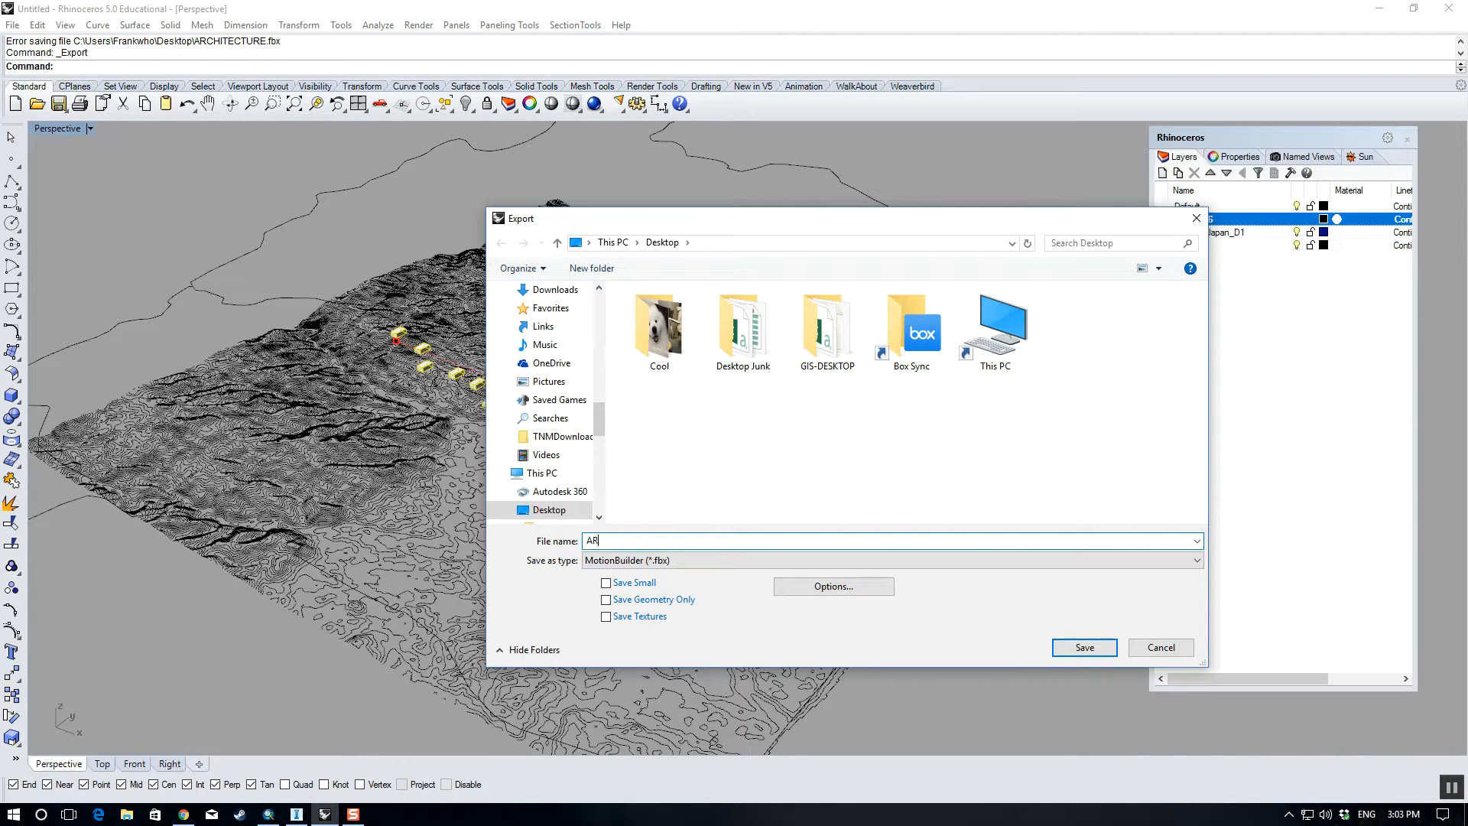
key(Return)
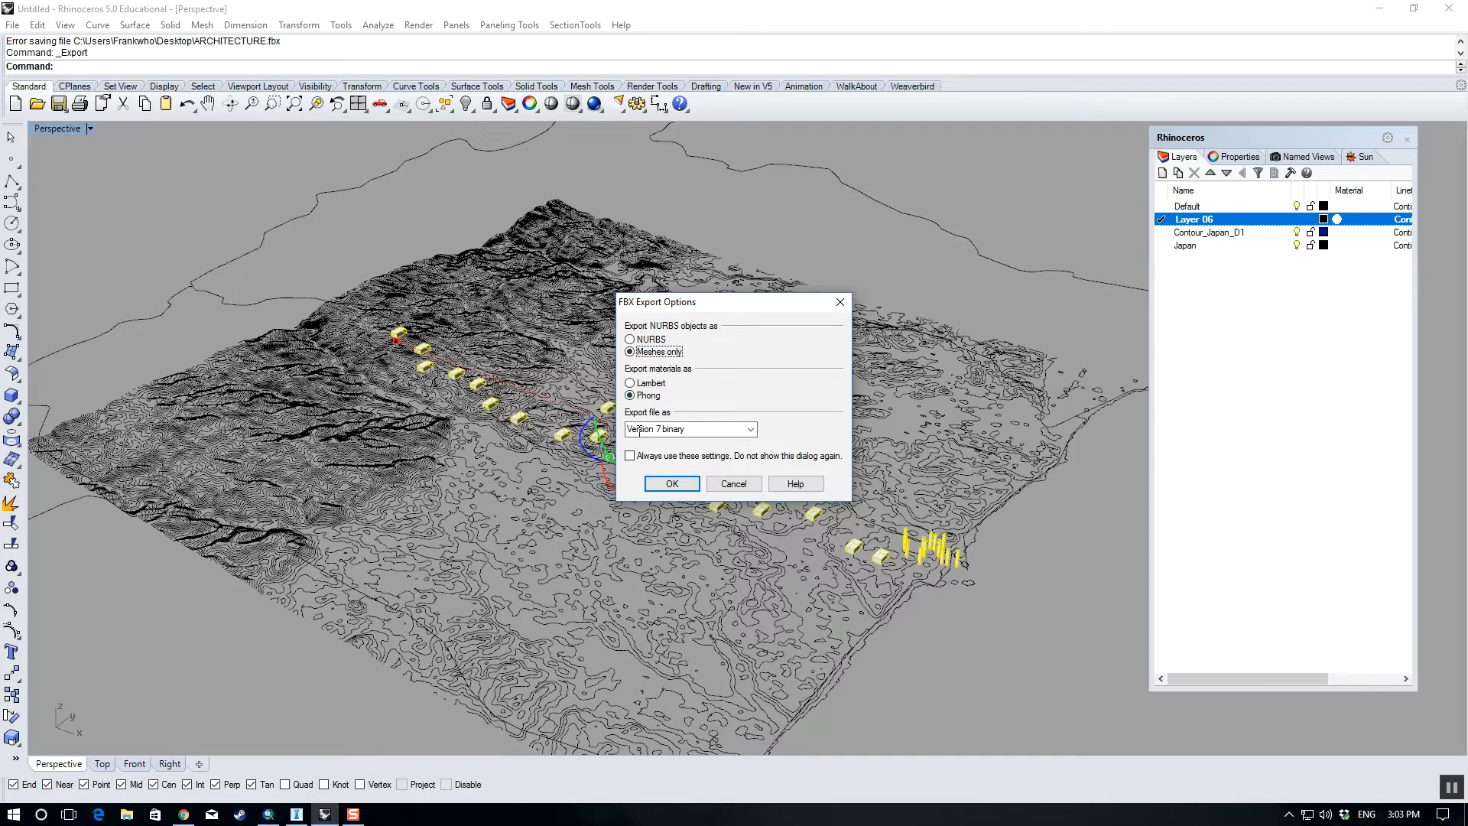
click(684, 480)
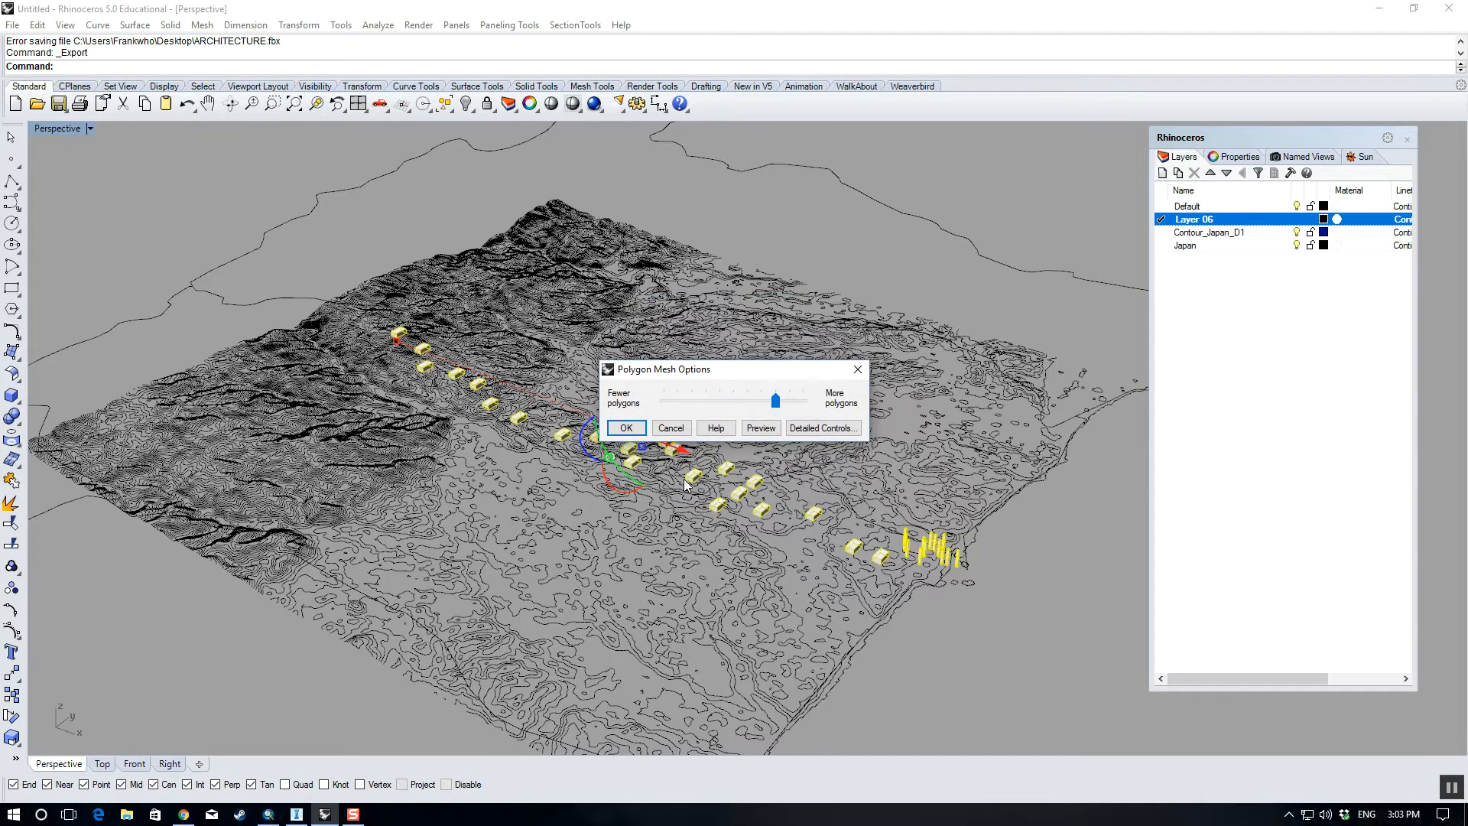
drag(759, 370, 817, 364)
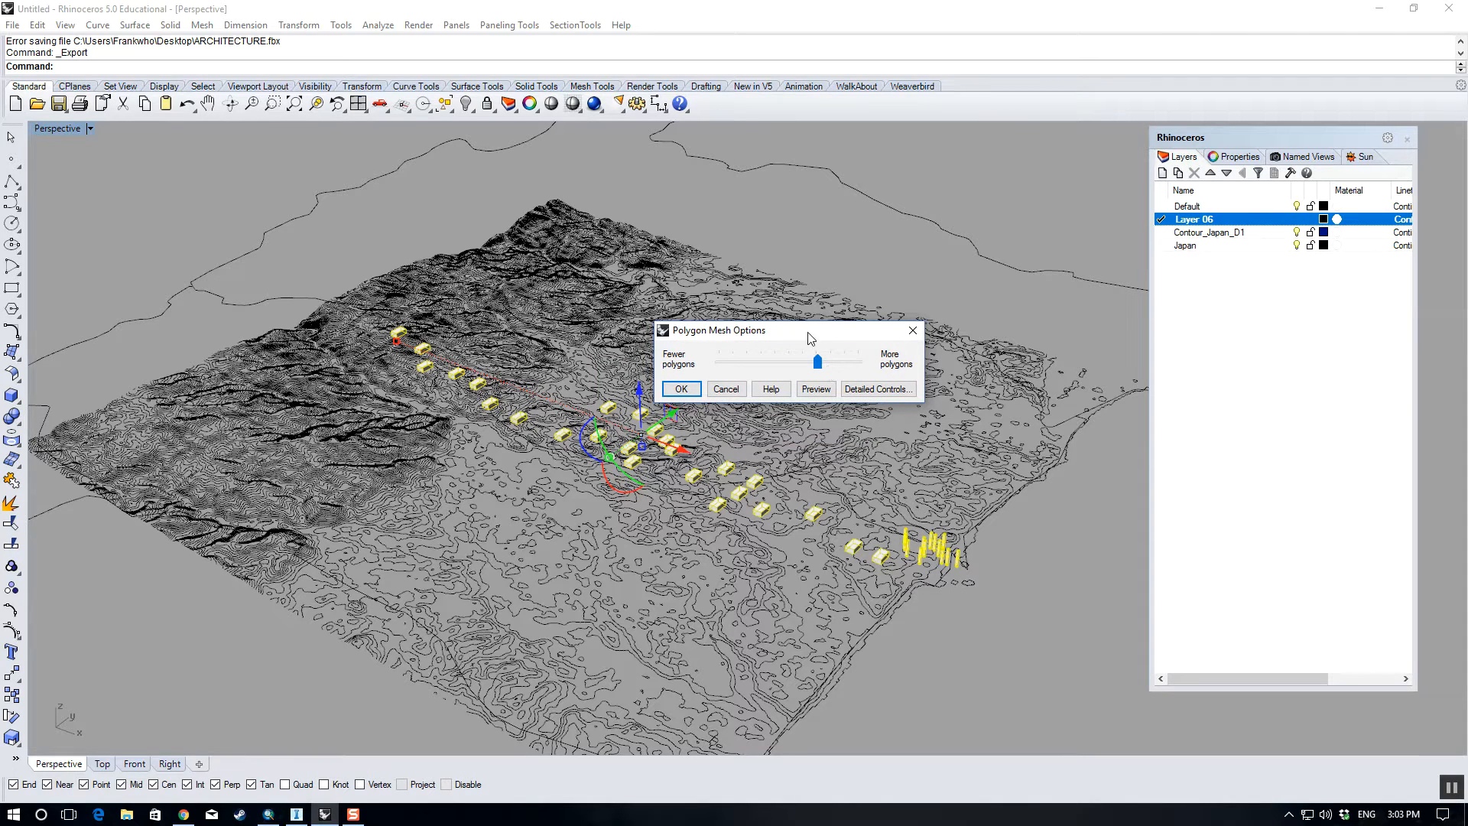
drag(818, 364, 822, 364)
click(688, 394)
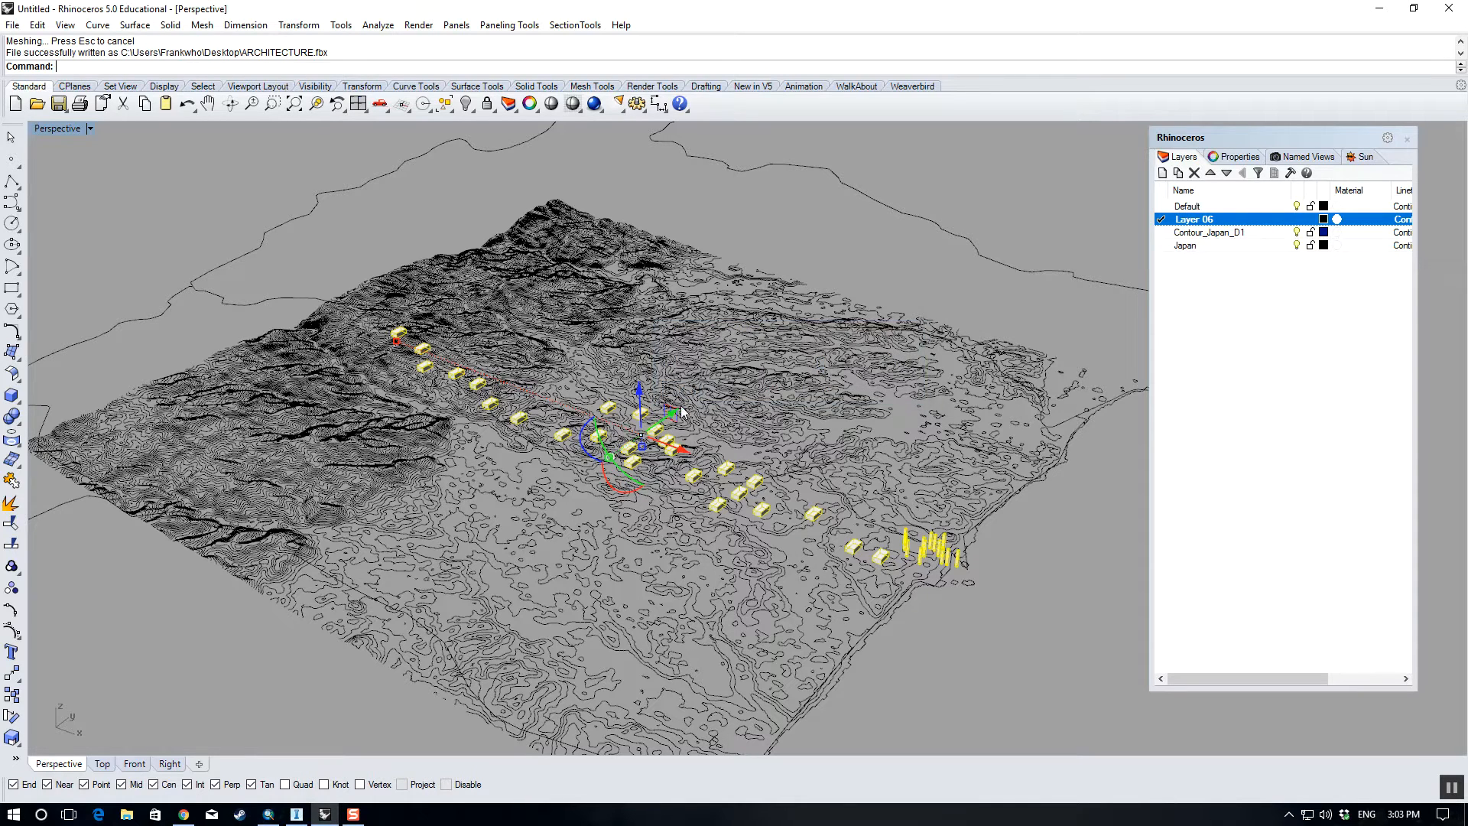
key(Escape)
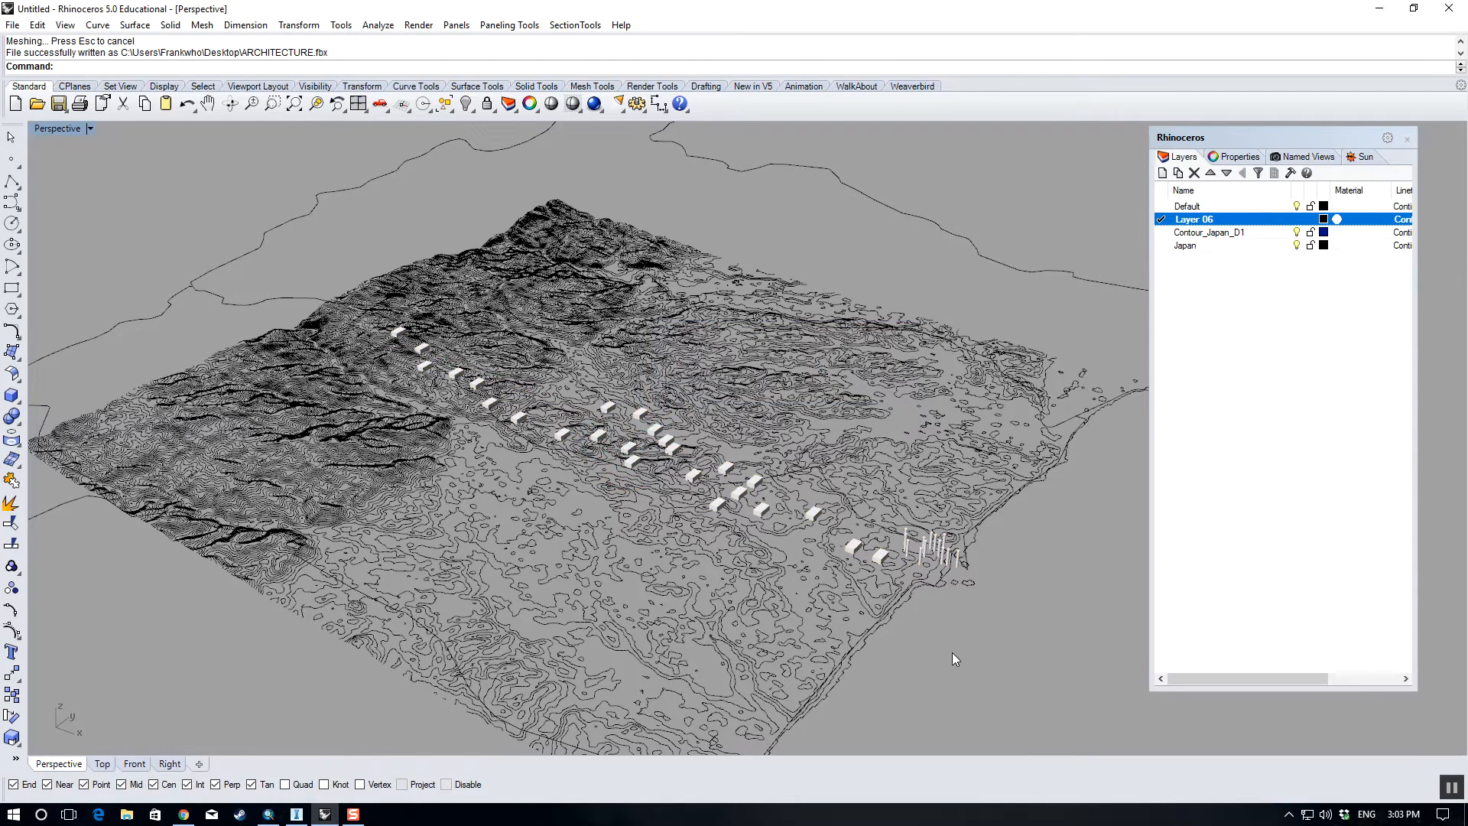
- Switch to InfraWorks and add ARCHITECTURE.fbx from the Desktop as a 3D Model data source
click(296, 815)
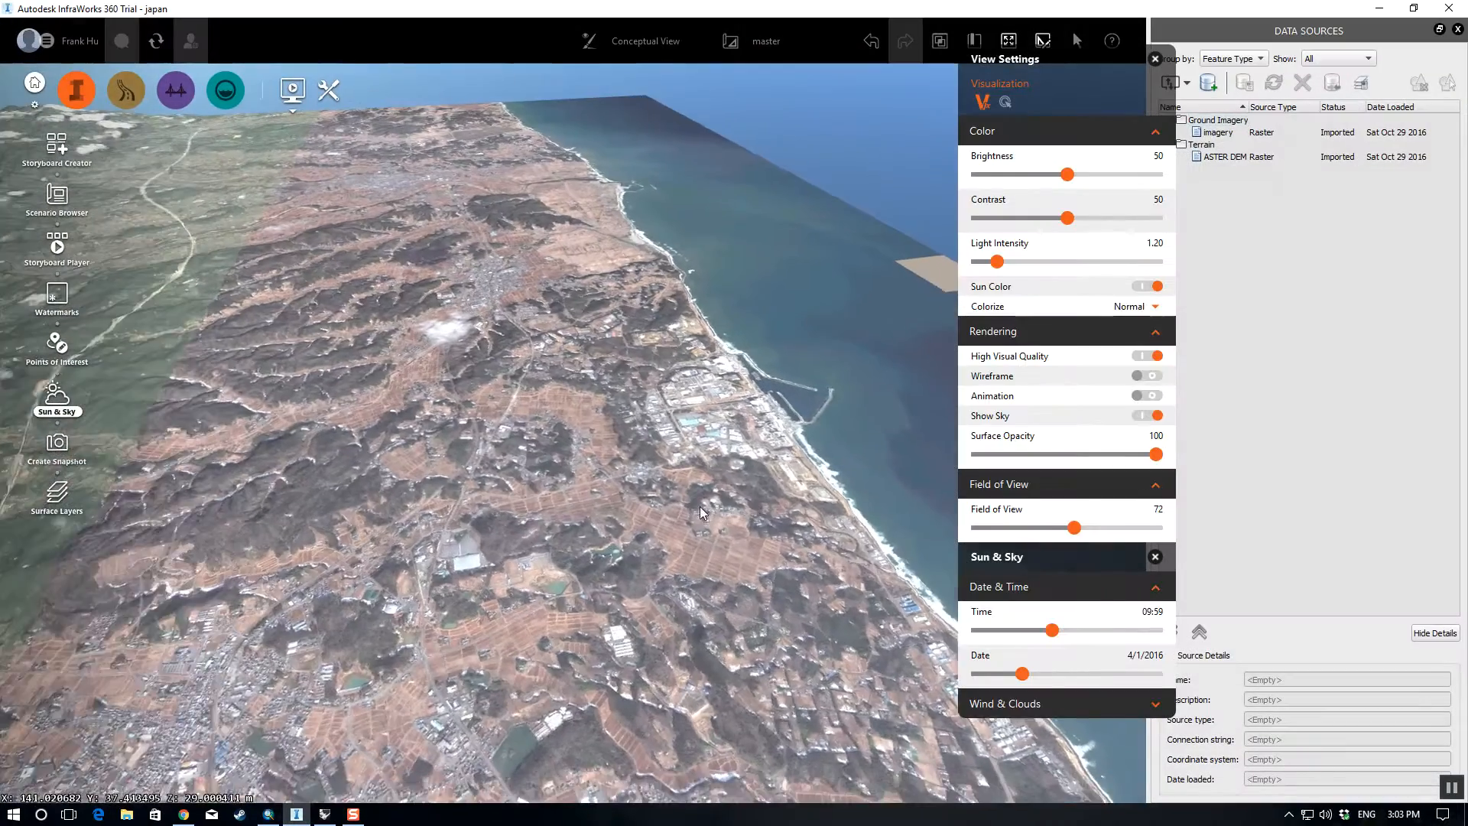
drag(700, 506, 511, 489)
scroll(558, 530, down, 3)
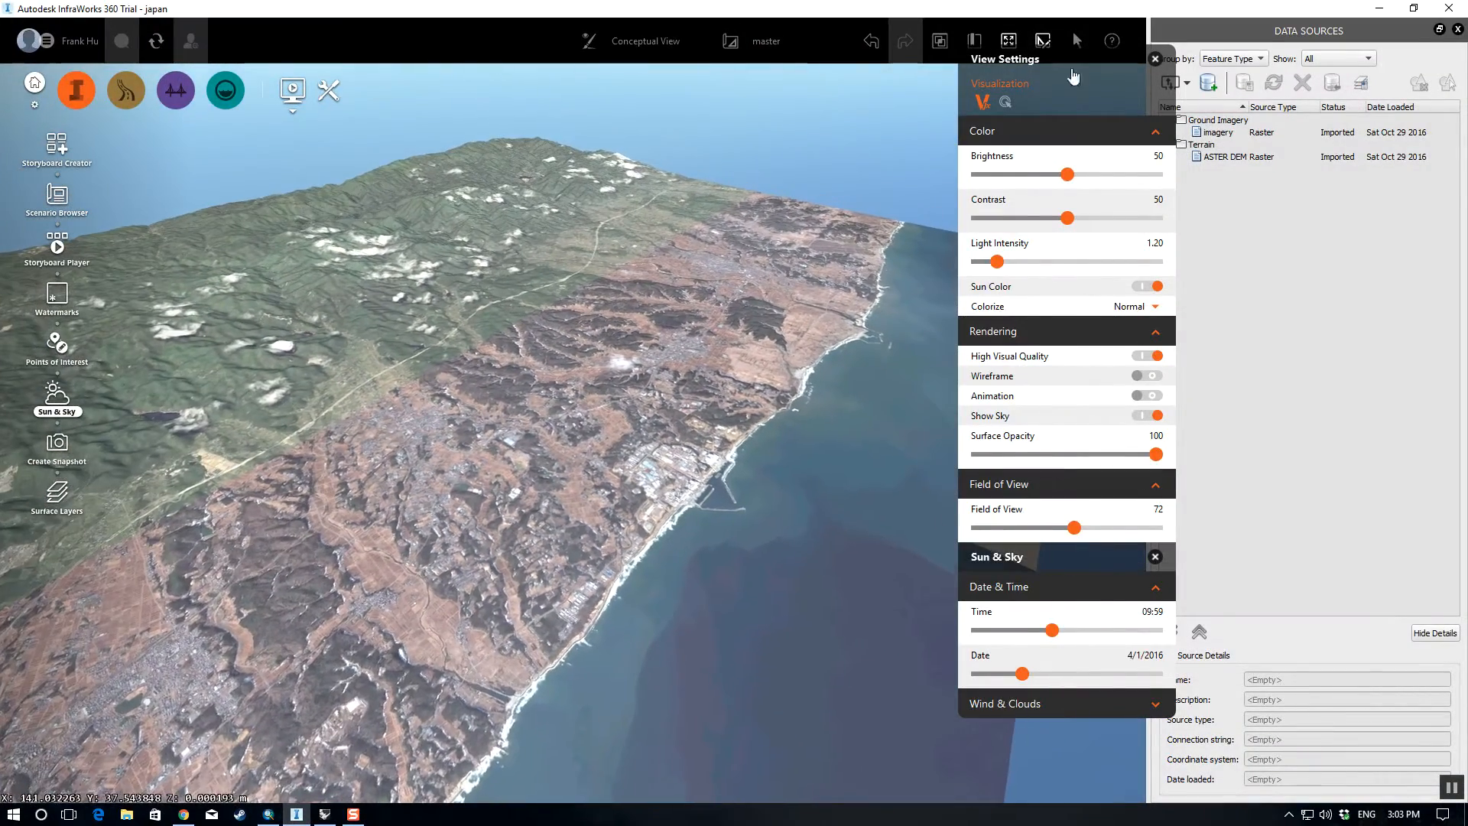
drag(1074, 77, 1028, 121)
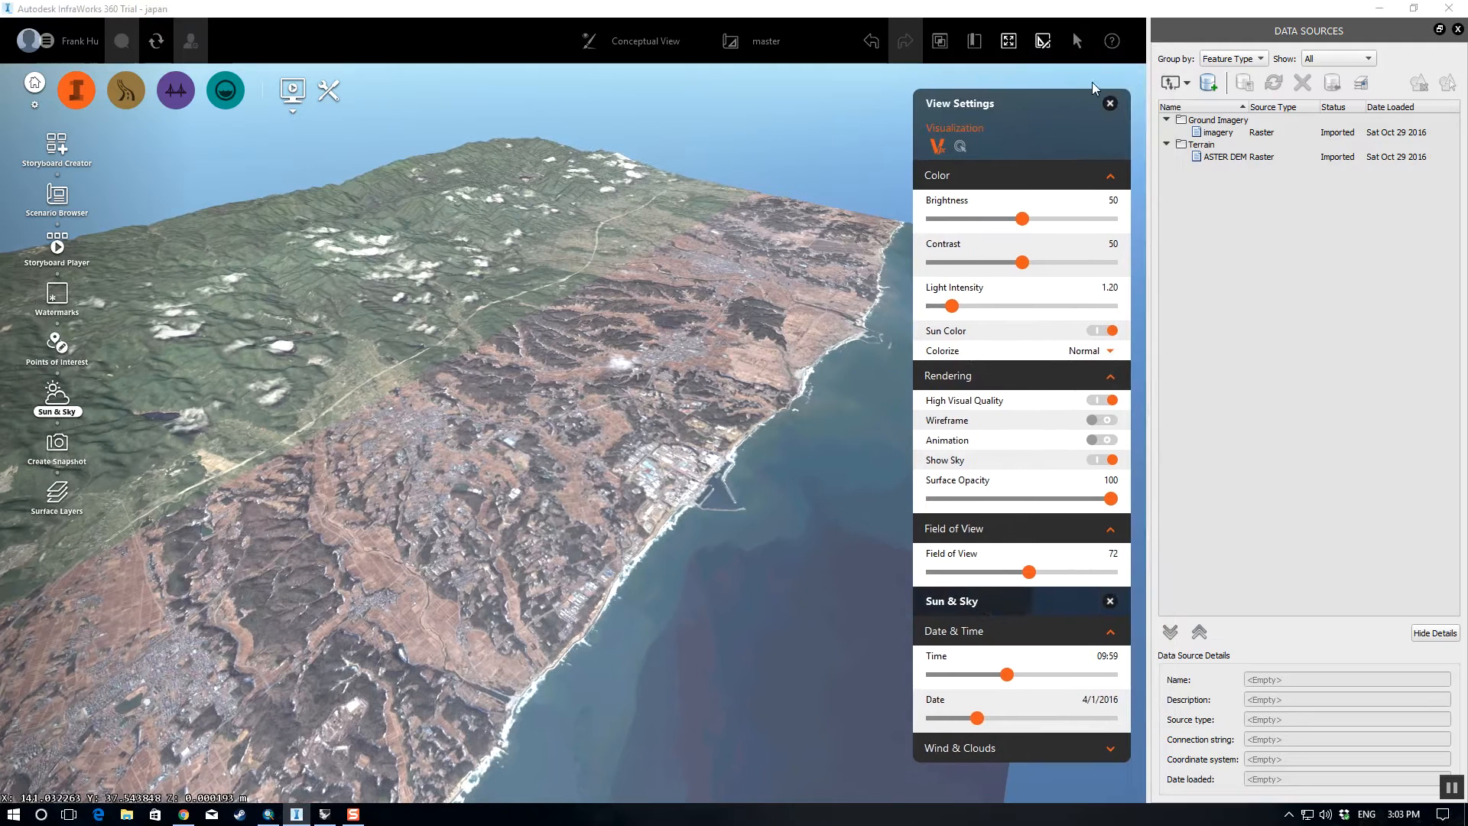
click(1194, 82)
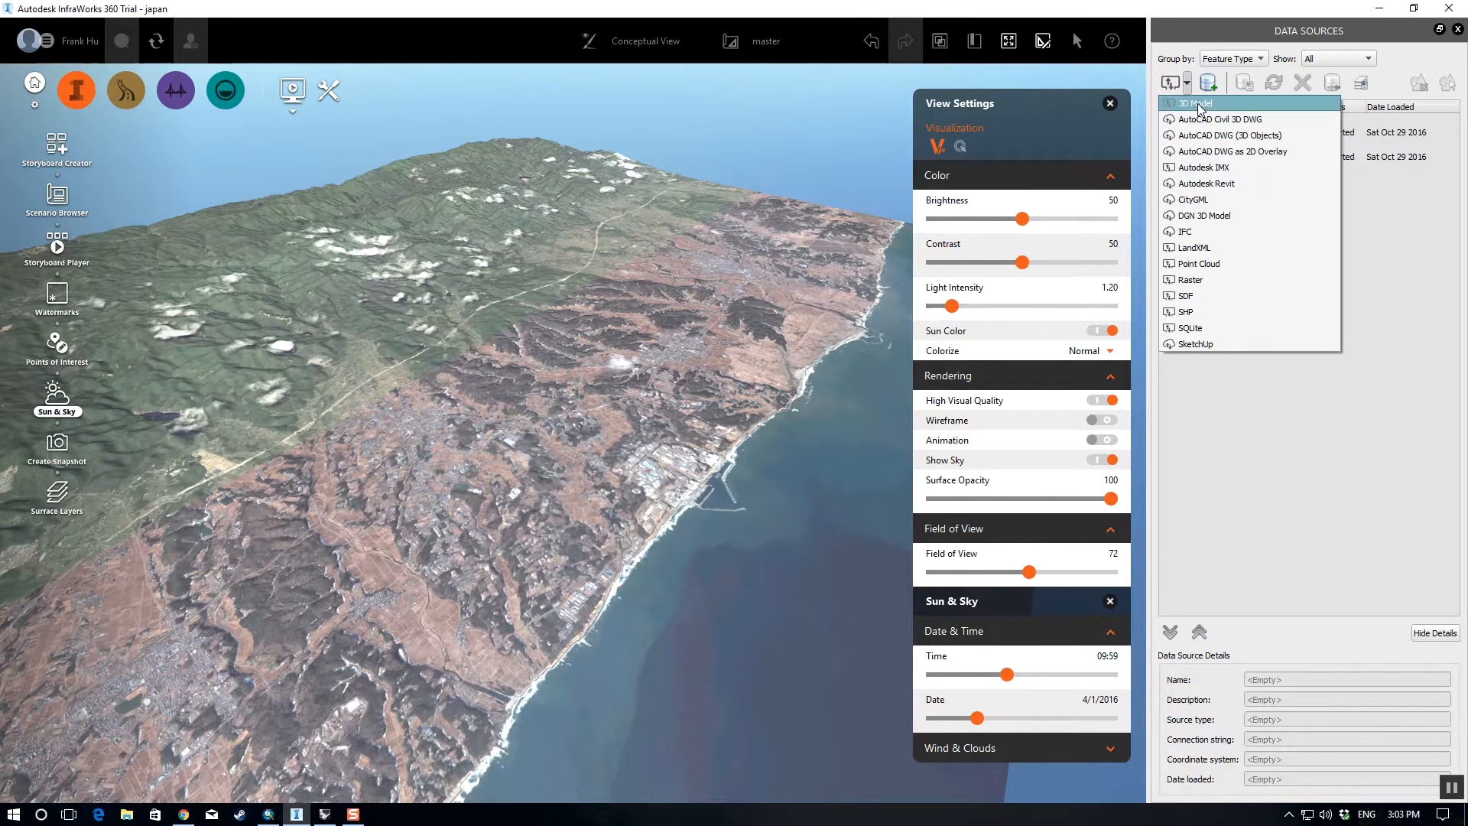
click(1197, 103)
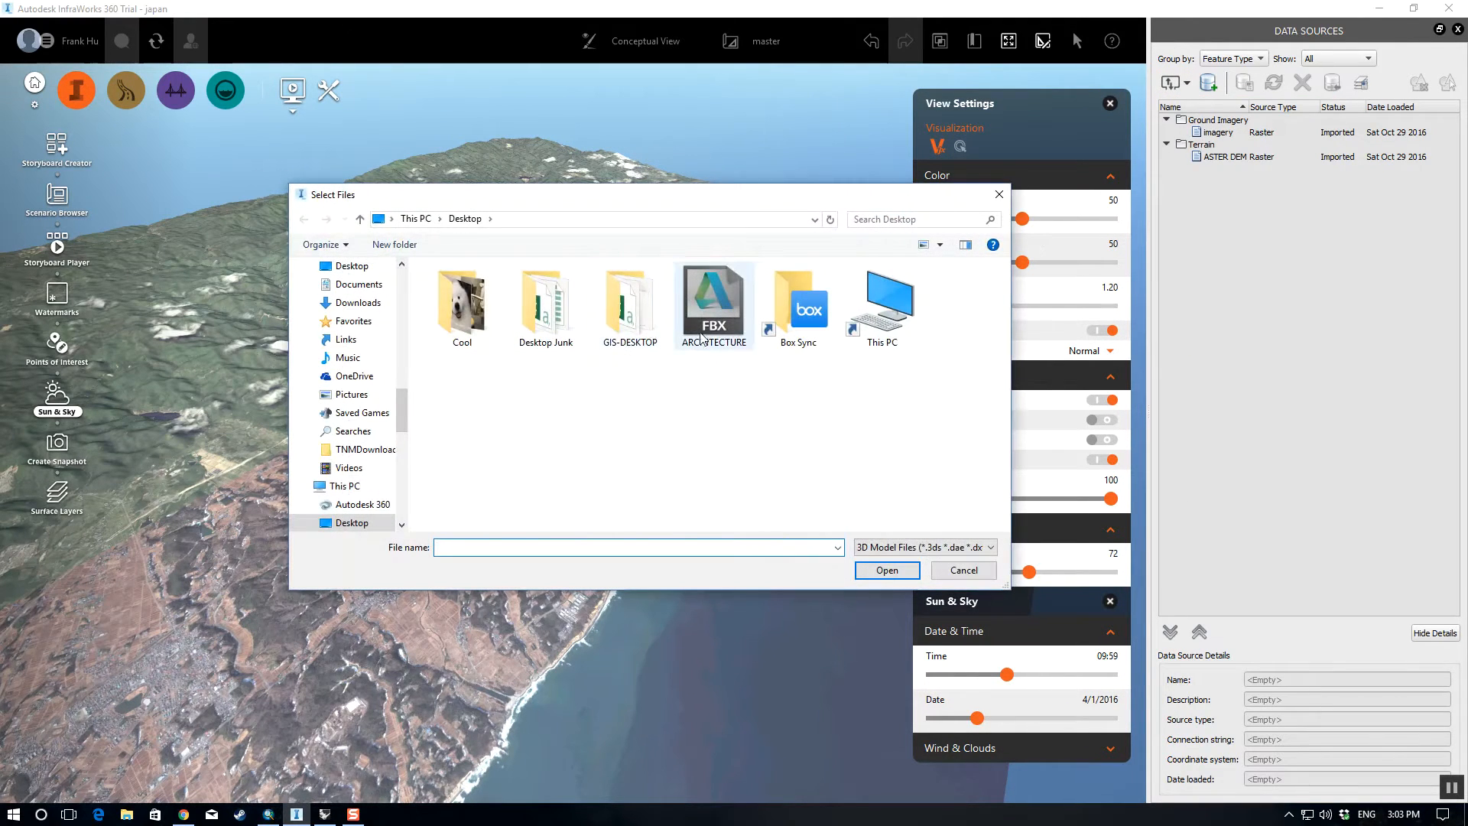
double_click(721, 321)
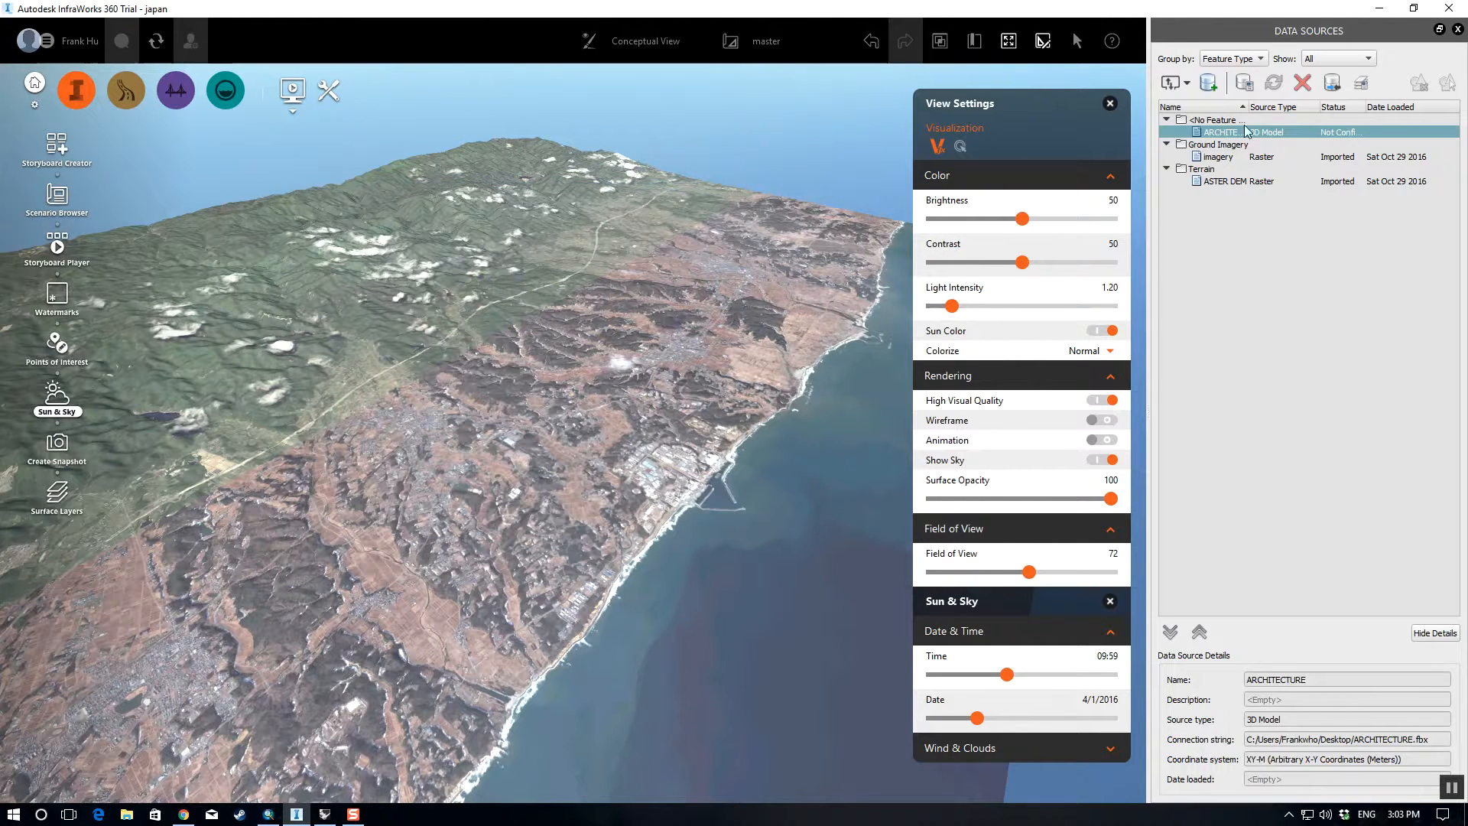
- Configure the ARCHITECTURE data source to flip Y and Z, and check the model's orientation in the preview
double_click(1248, 107)
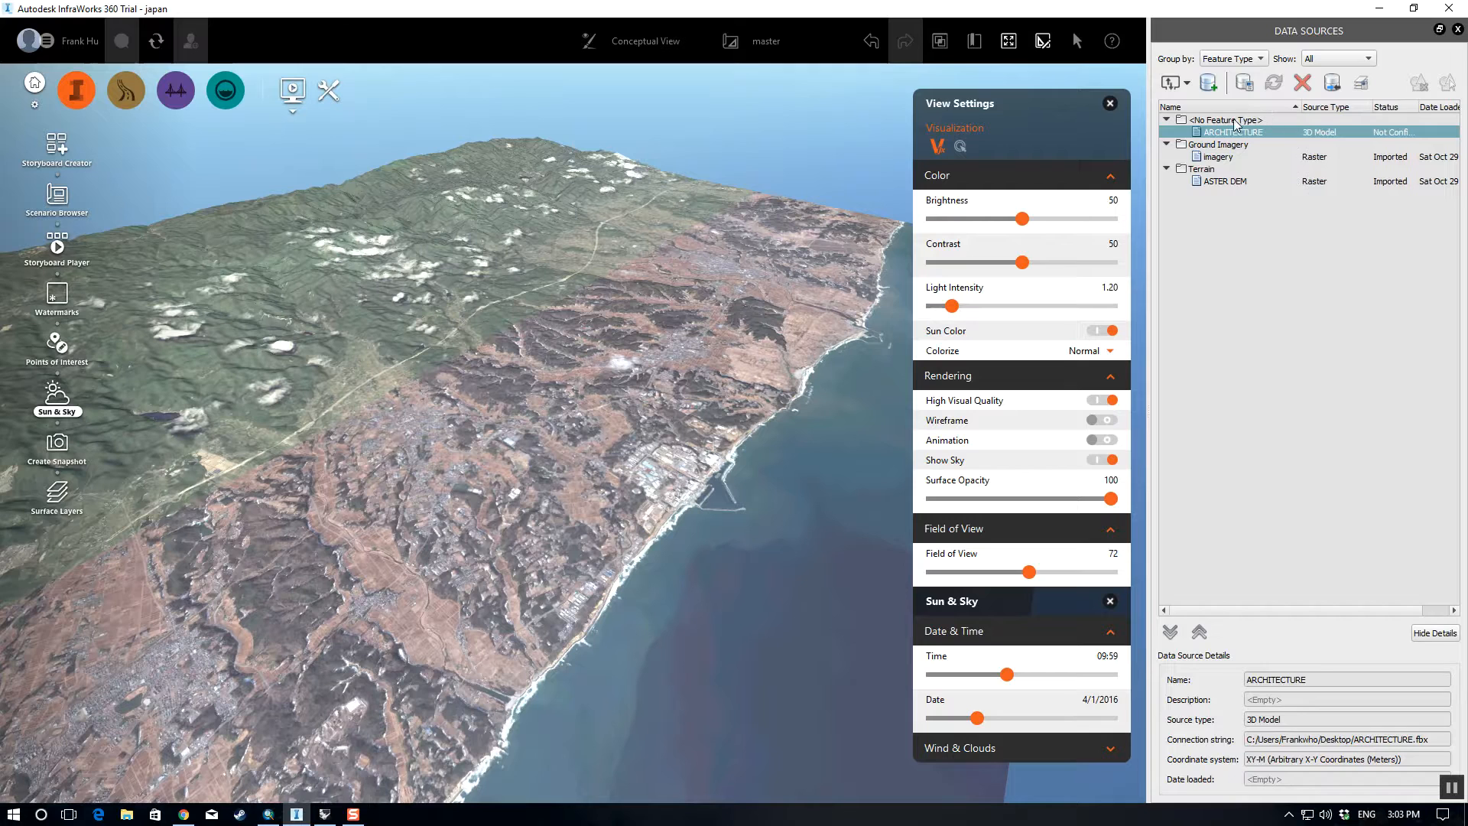
double_click(1232, 133)
click(604, 176)
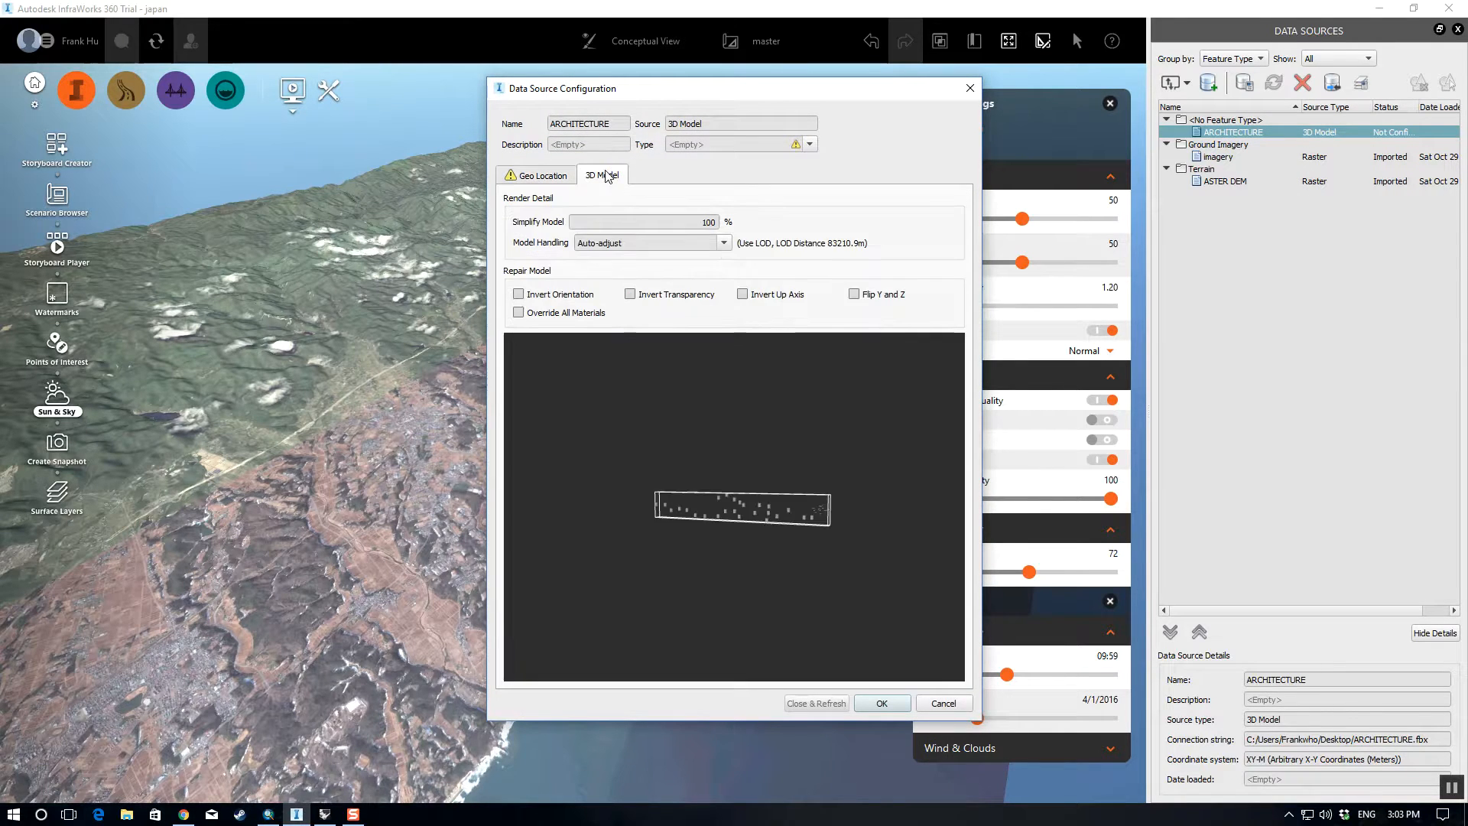
click(855, 295)
drag(837, 479, 811, 547)
drag(723, 497, 821, 462)
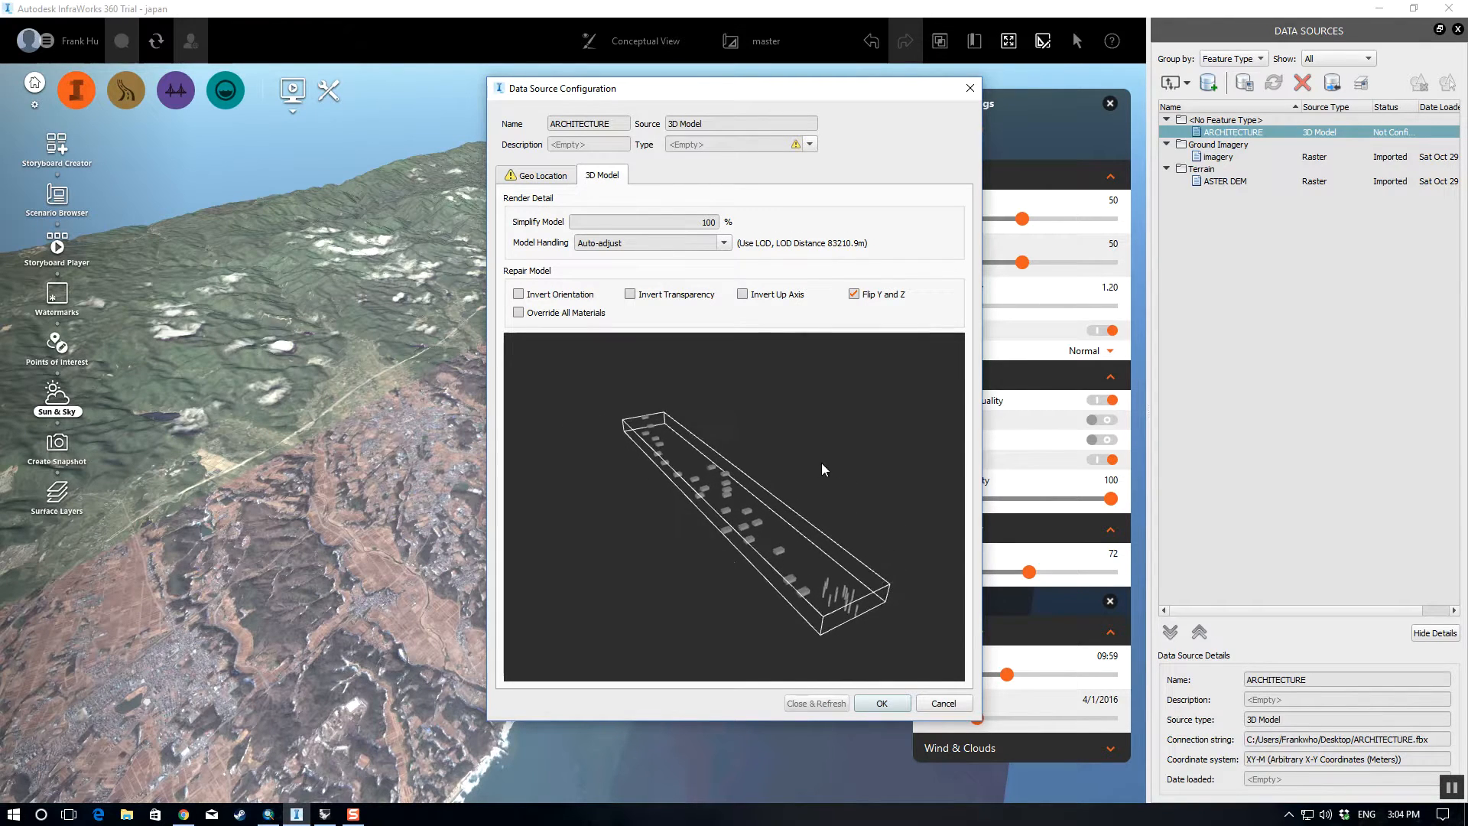
- Set the ARCHITECTURE data source's type to Roads and bring up its geo-location settings
click(558, 177)
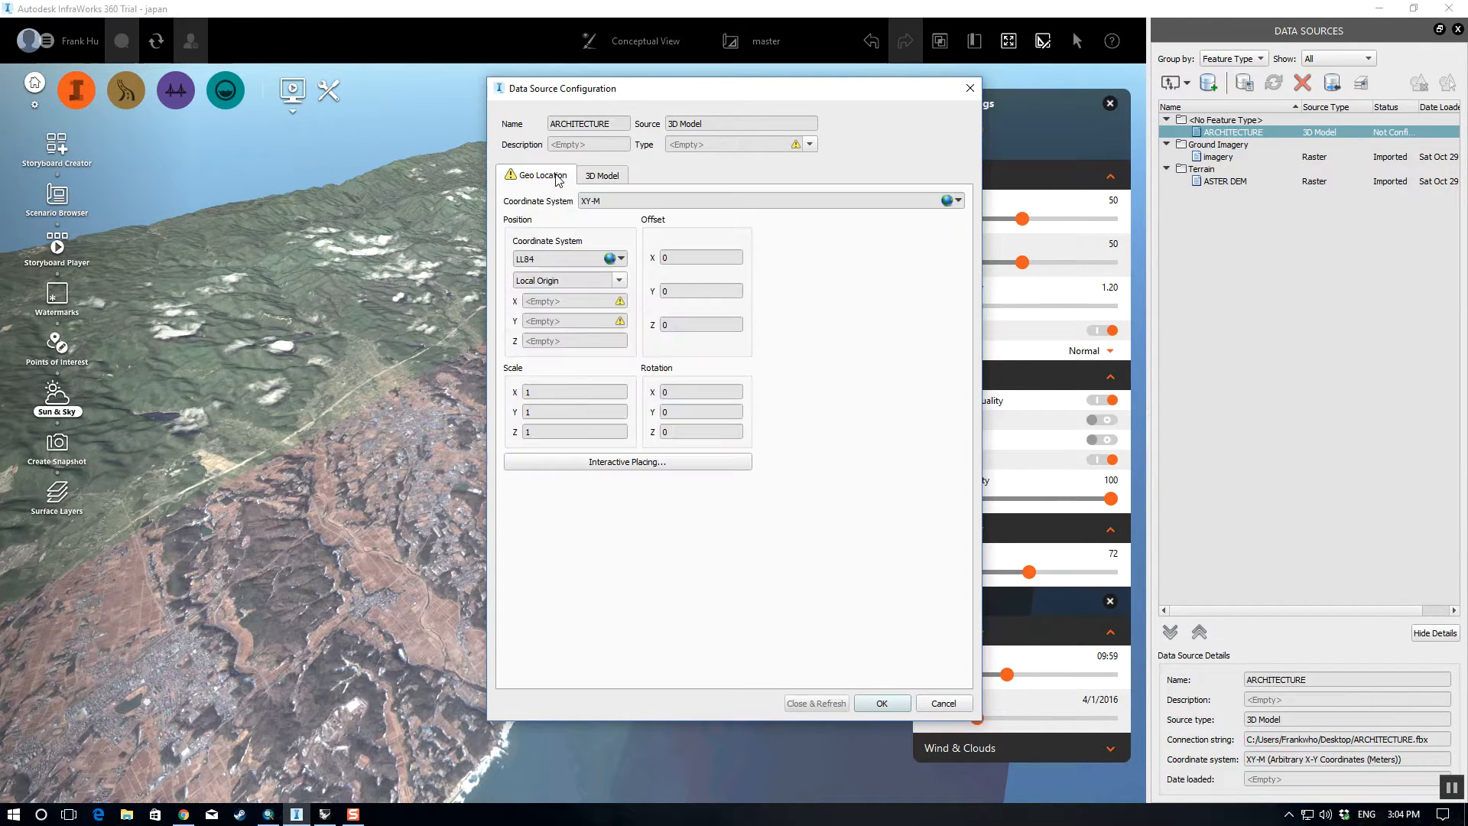
click(810, 144)
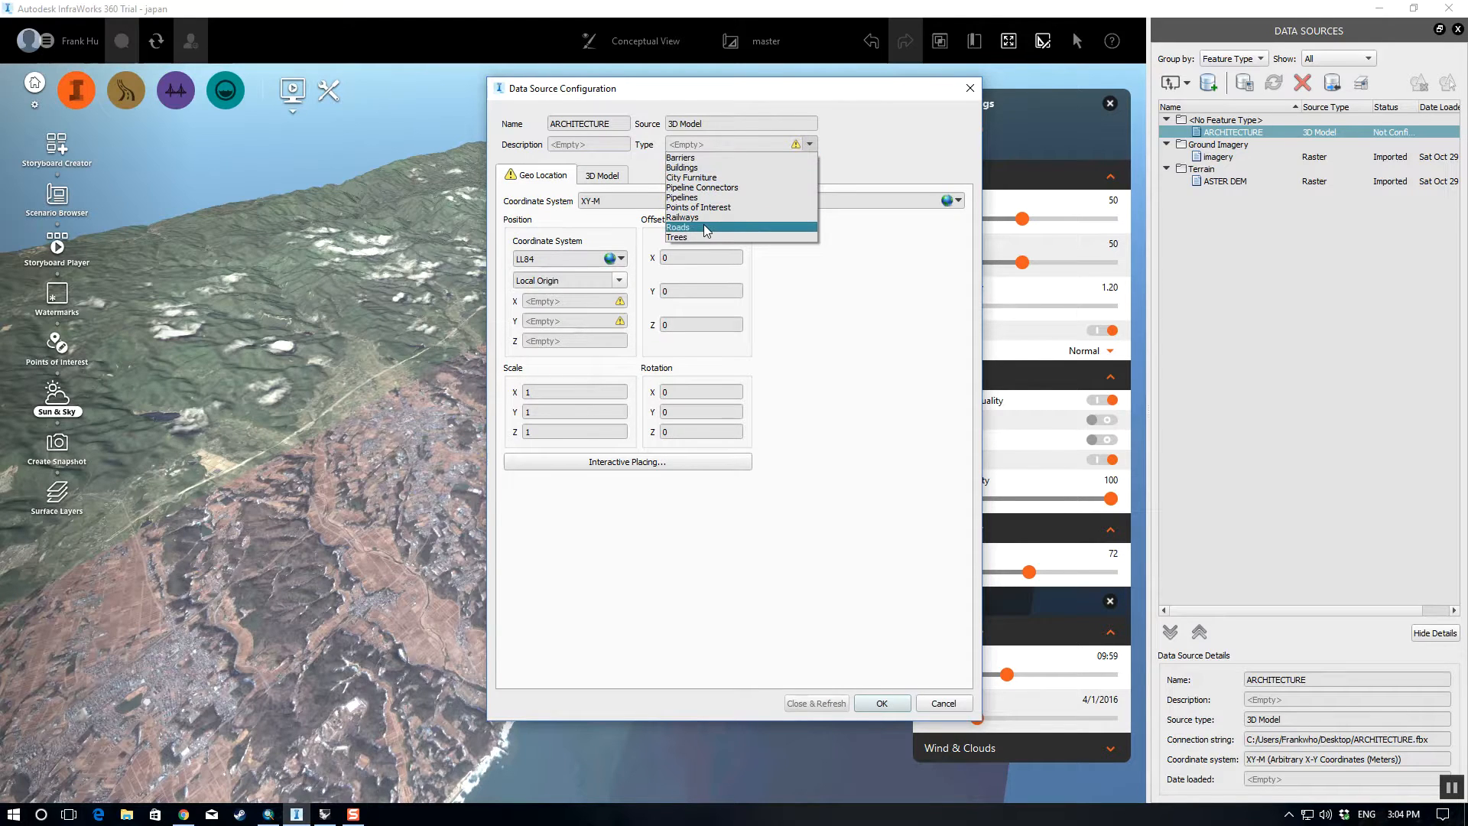
click(679, 228)
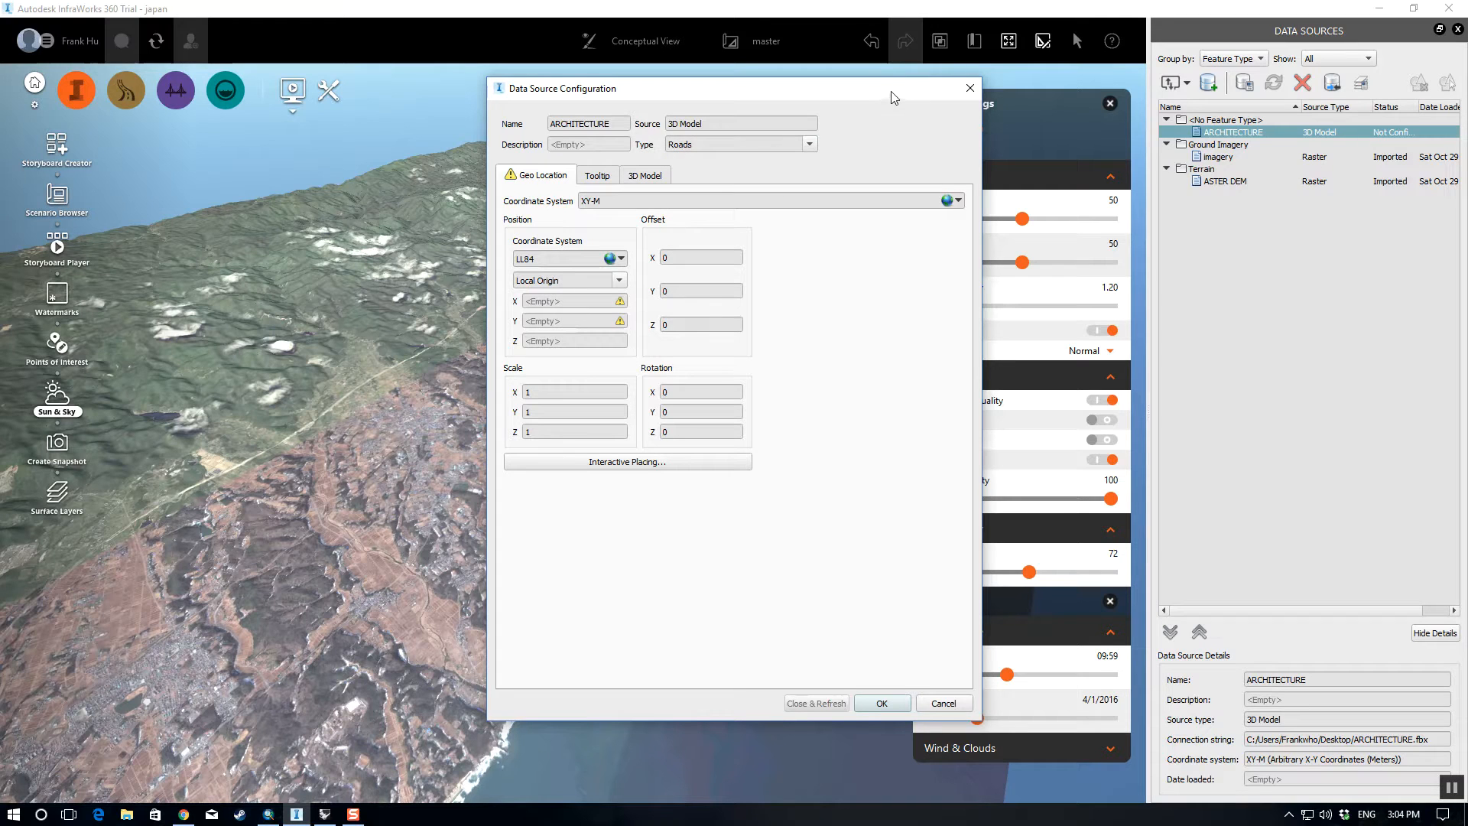
drag(878, 101, 798, 98)
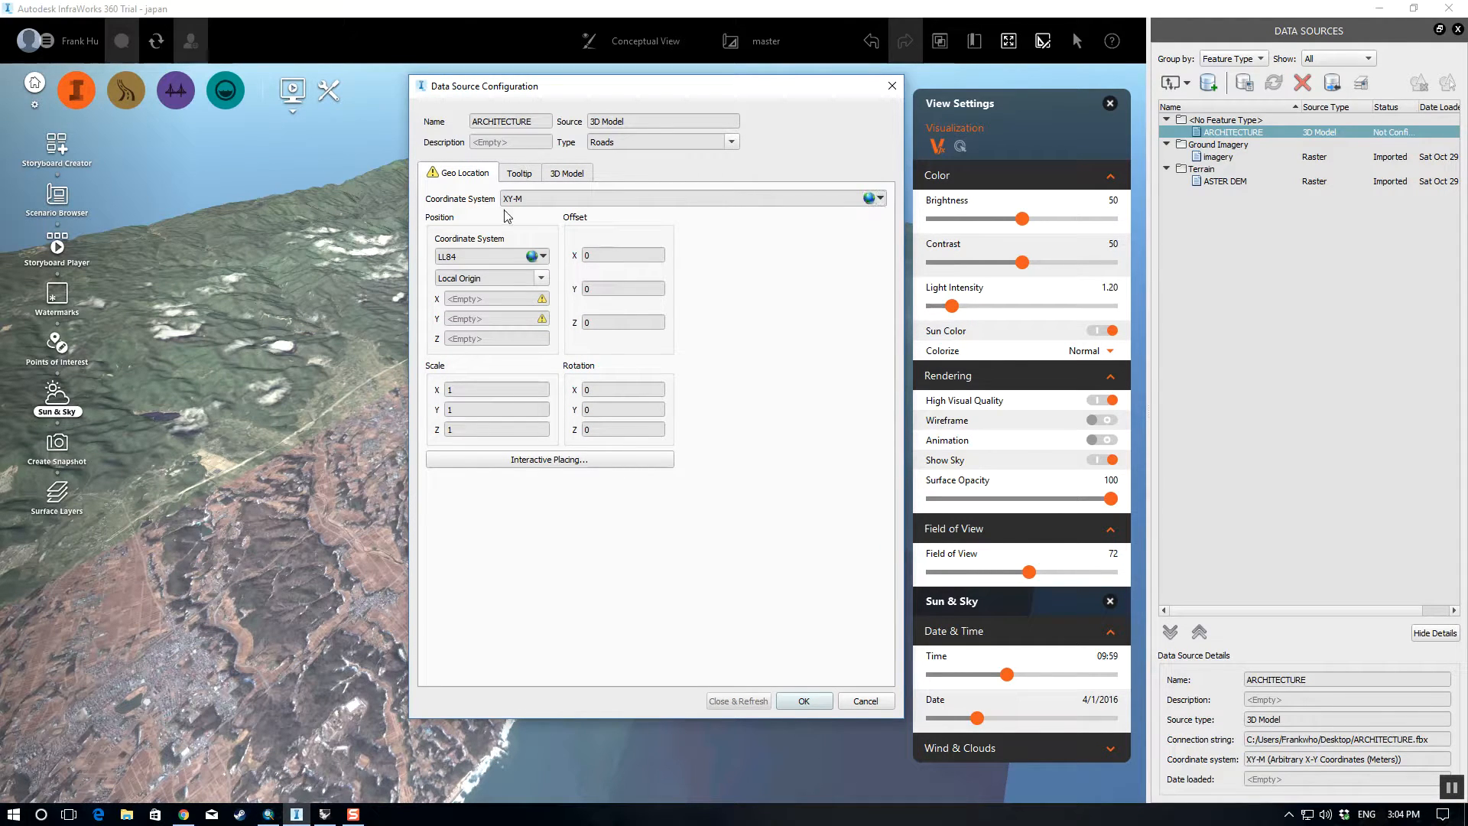
- Switch to ArcMap and check the coordinate system in the properties of the Layers data frame
click(267, 814)
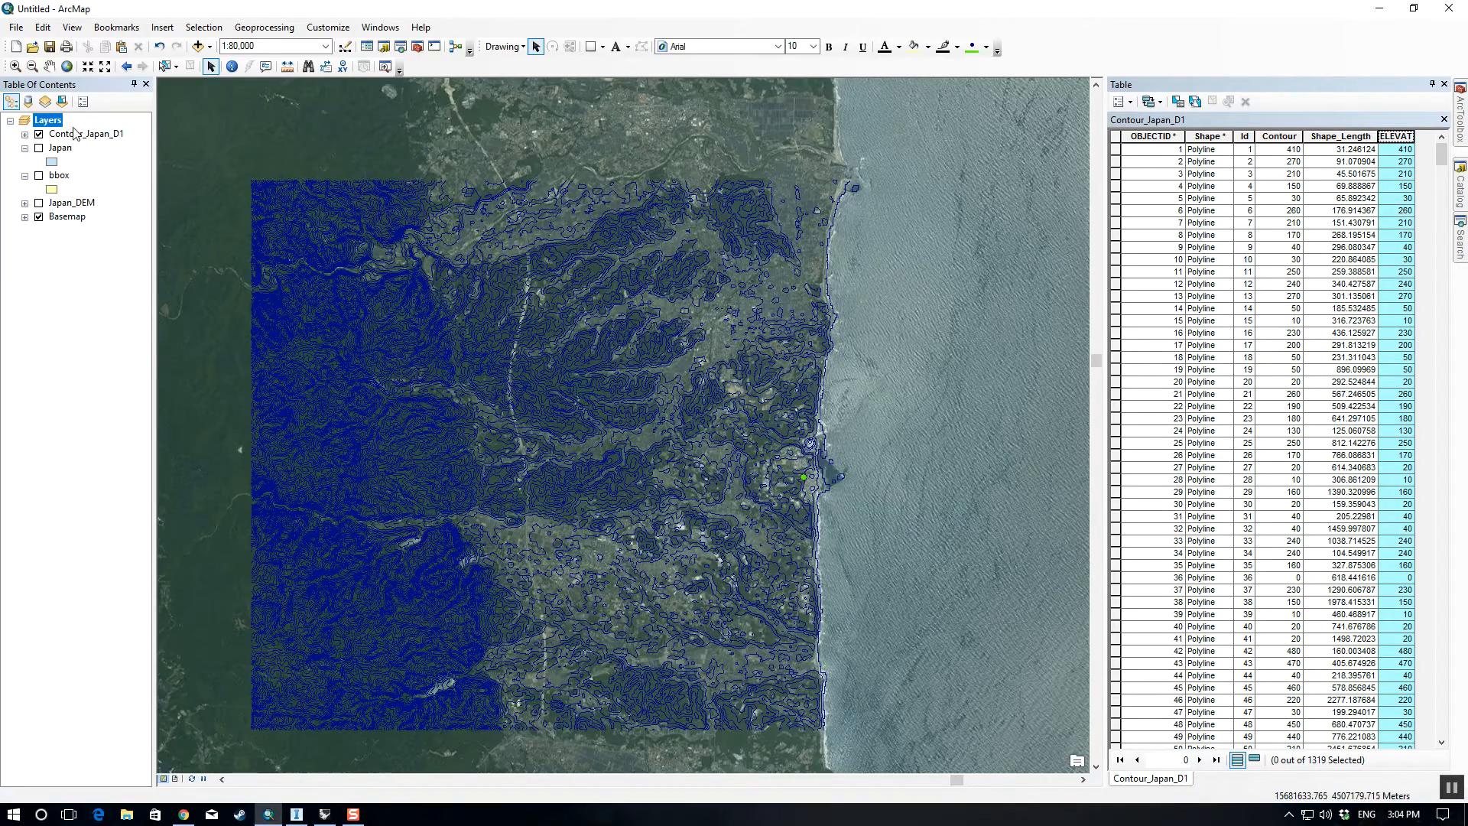
double_click(48, 121)
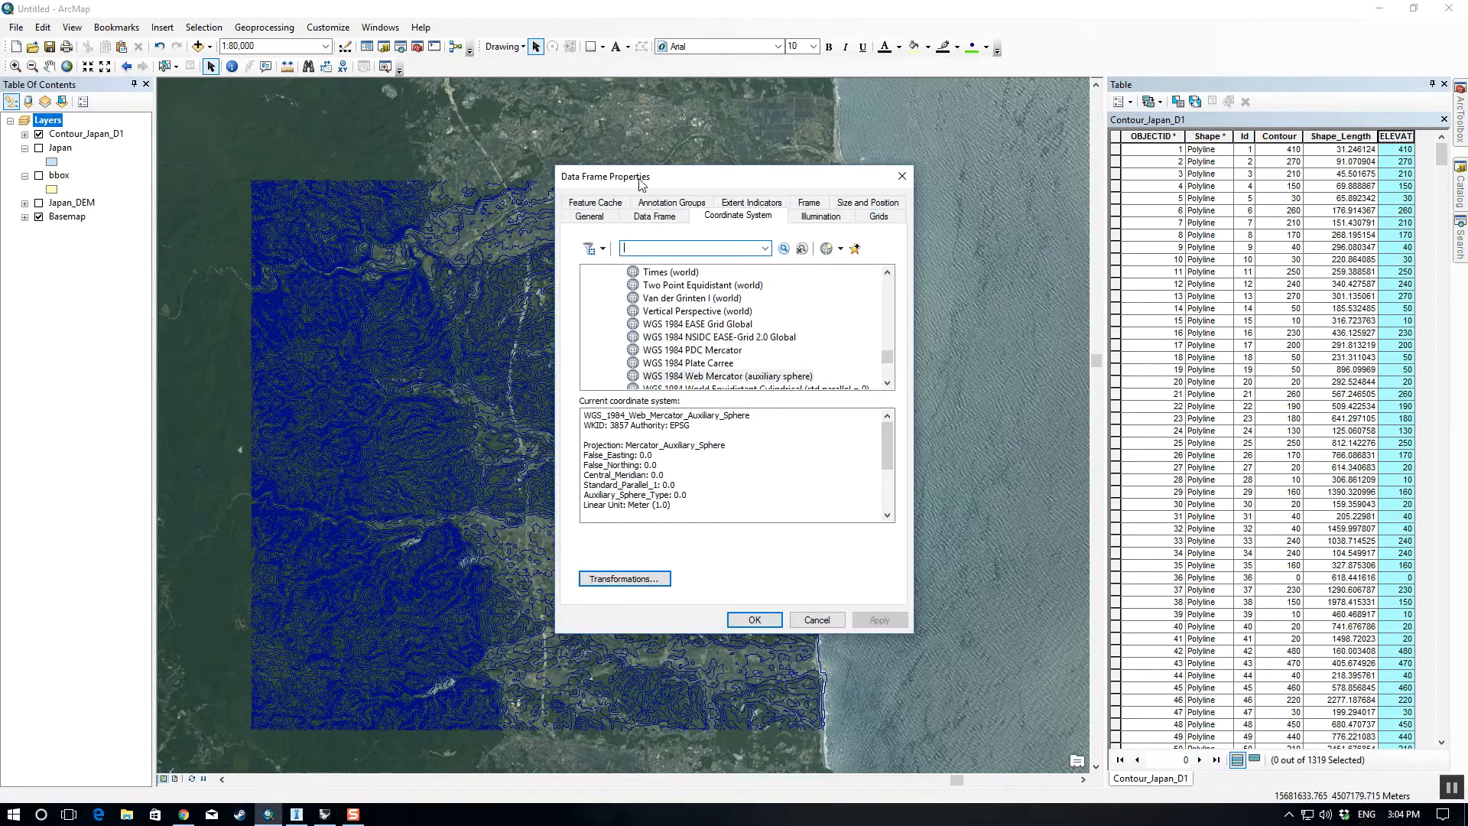
drag(639, 180, 487, 163)
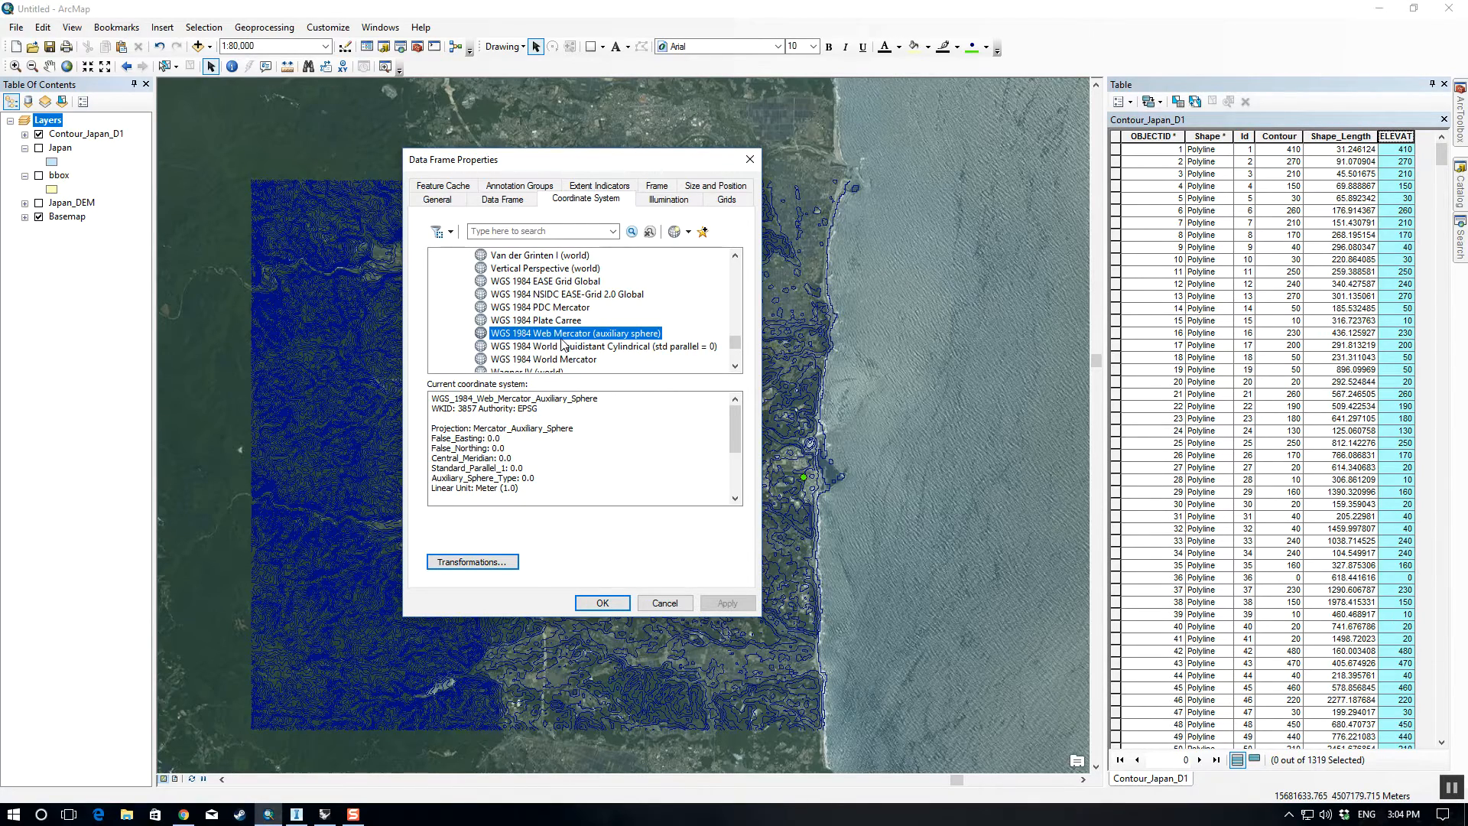
- Switch back to InfraWorks, set the ARCHITECTURE data source's coordinate system to WGS84.PseudoMercator, and close and refresh its configuration
click(297, 815)
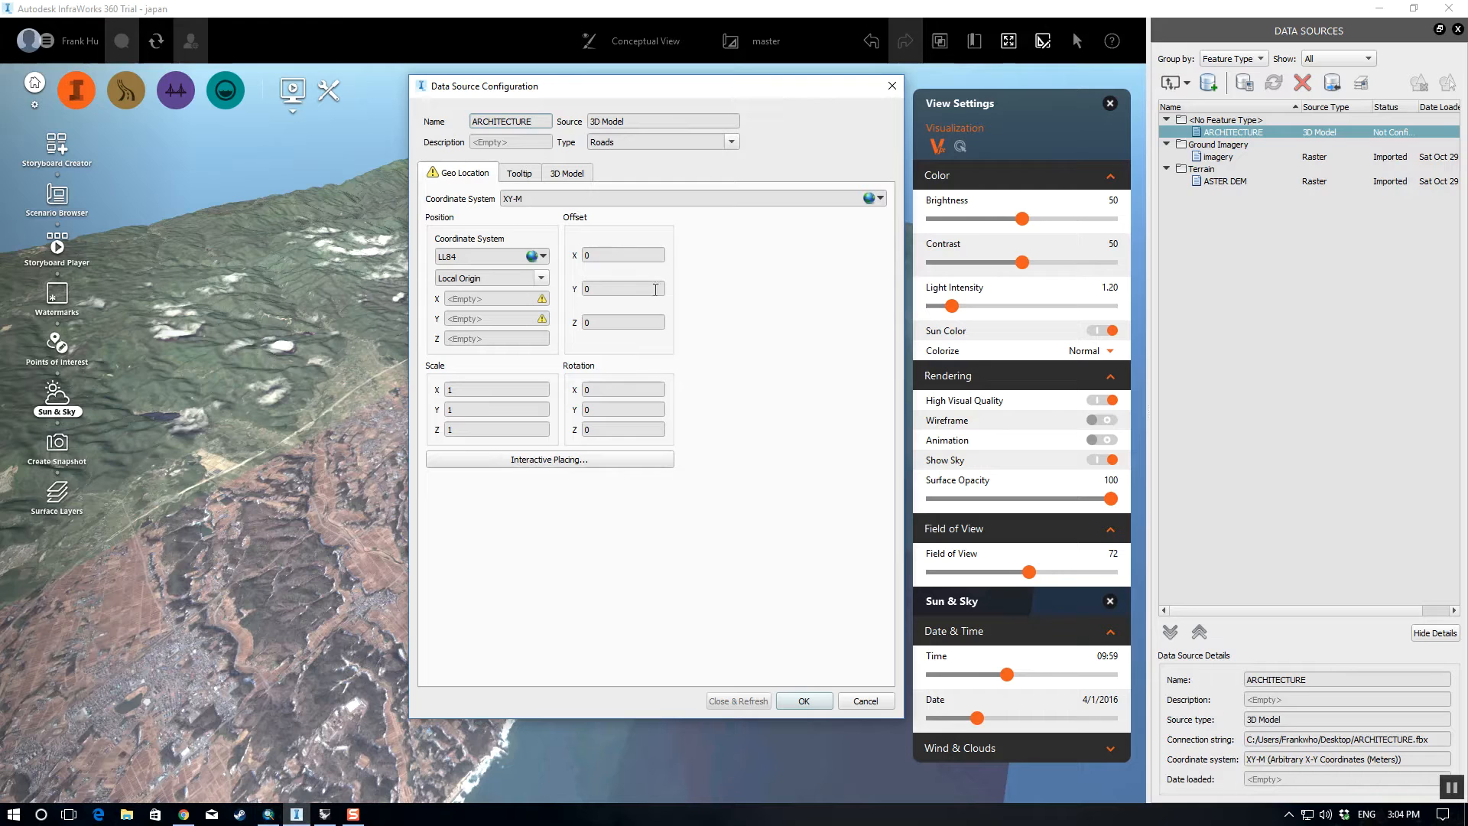
click(874, 201)
click(704, 193)
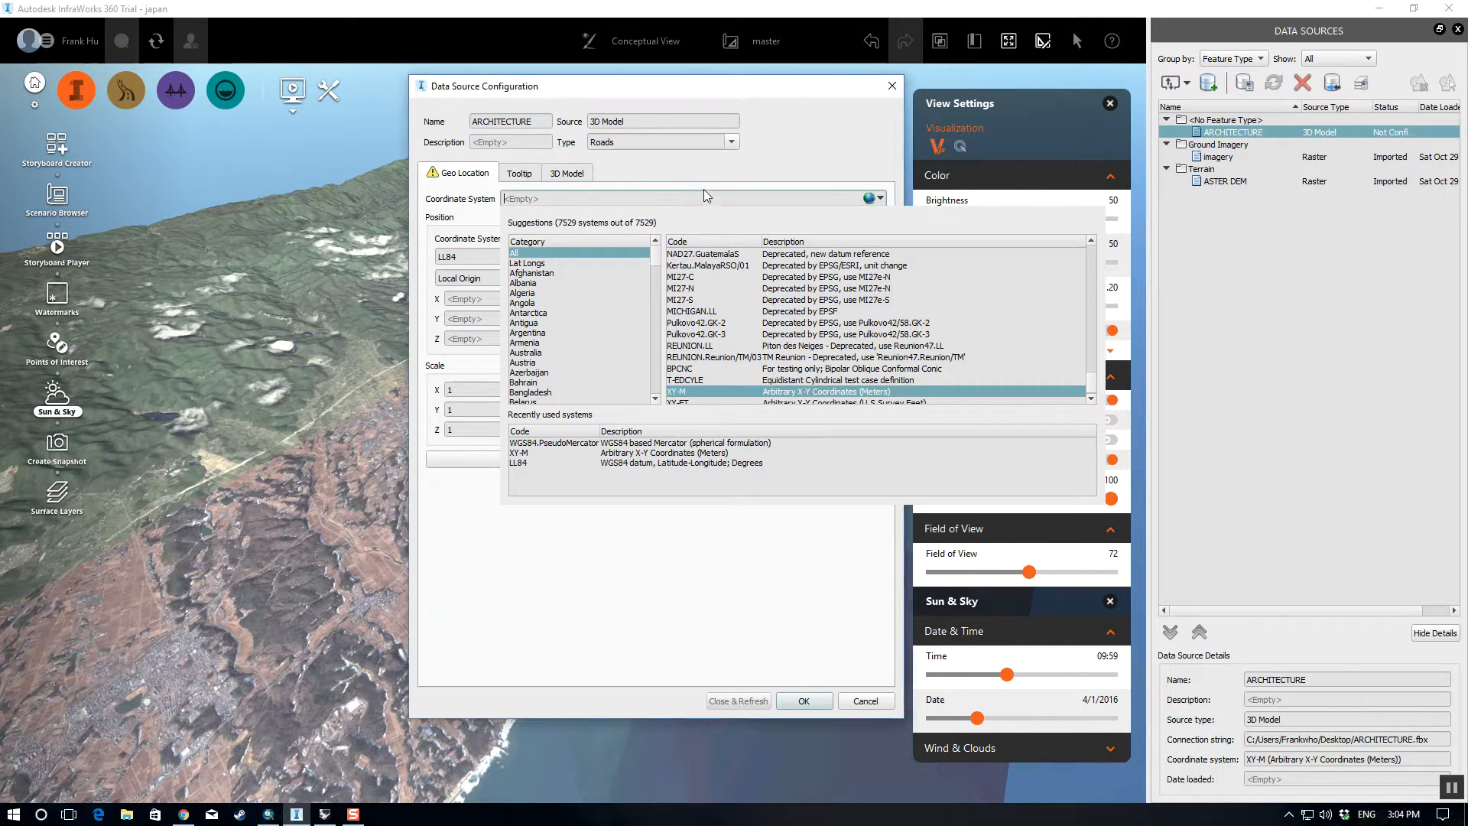
text(WGS)
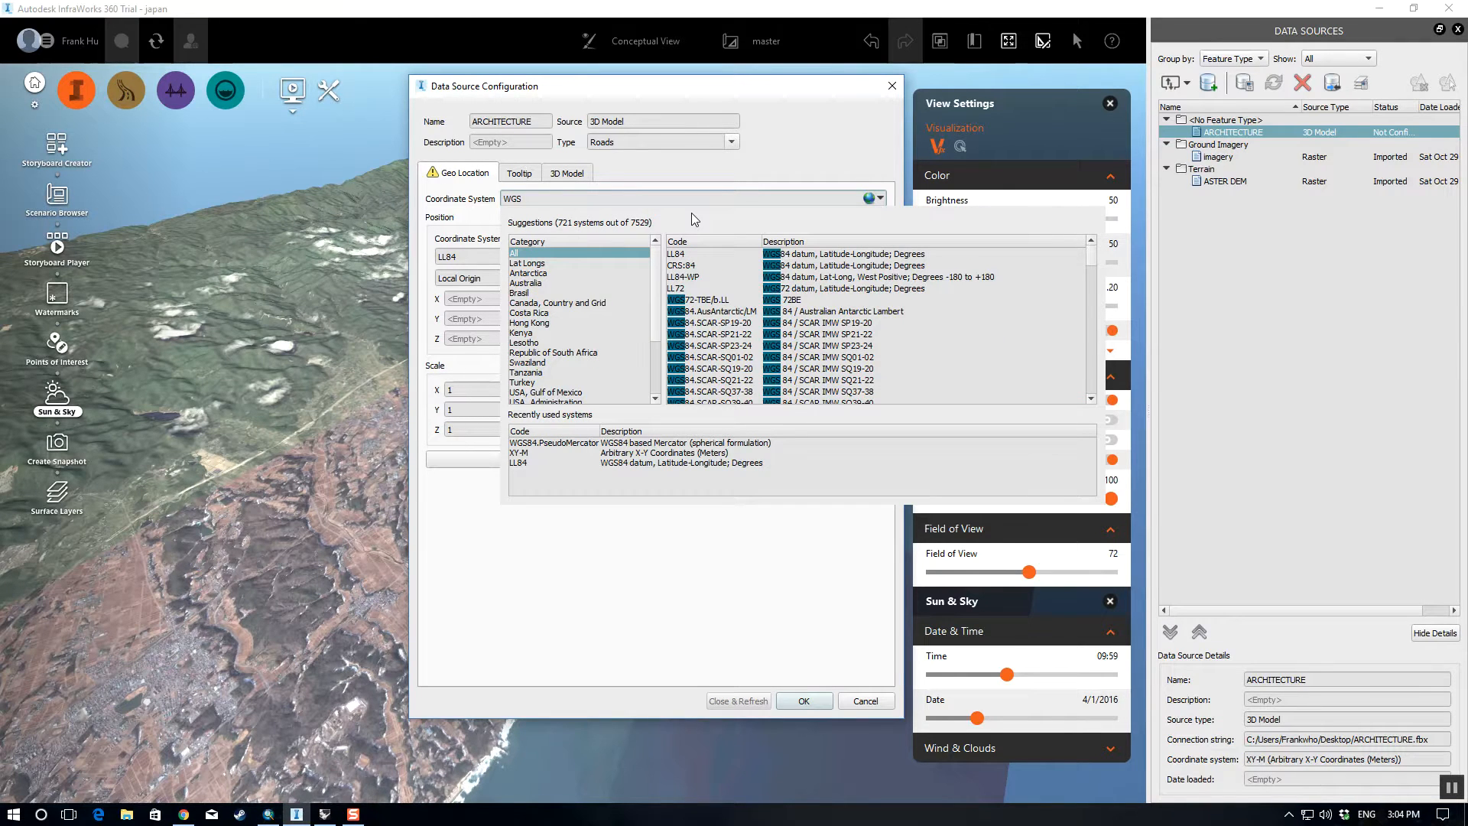
text(84)
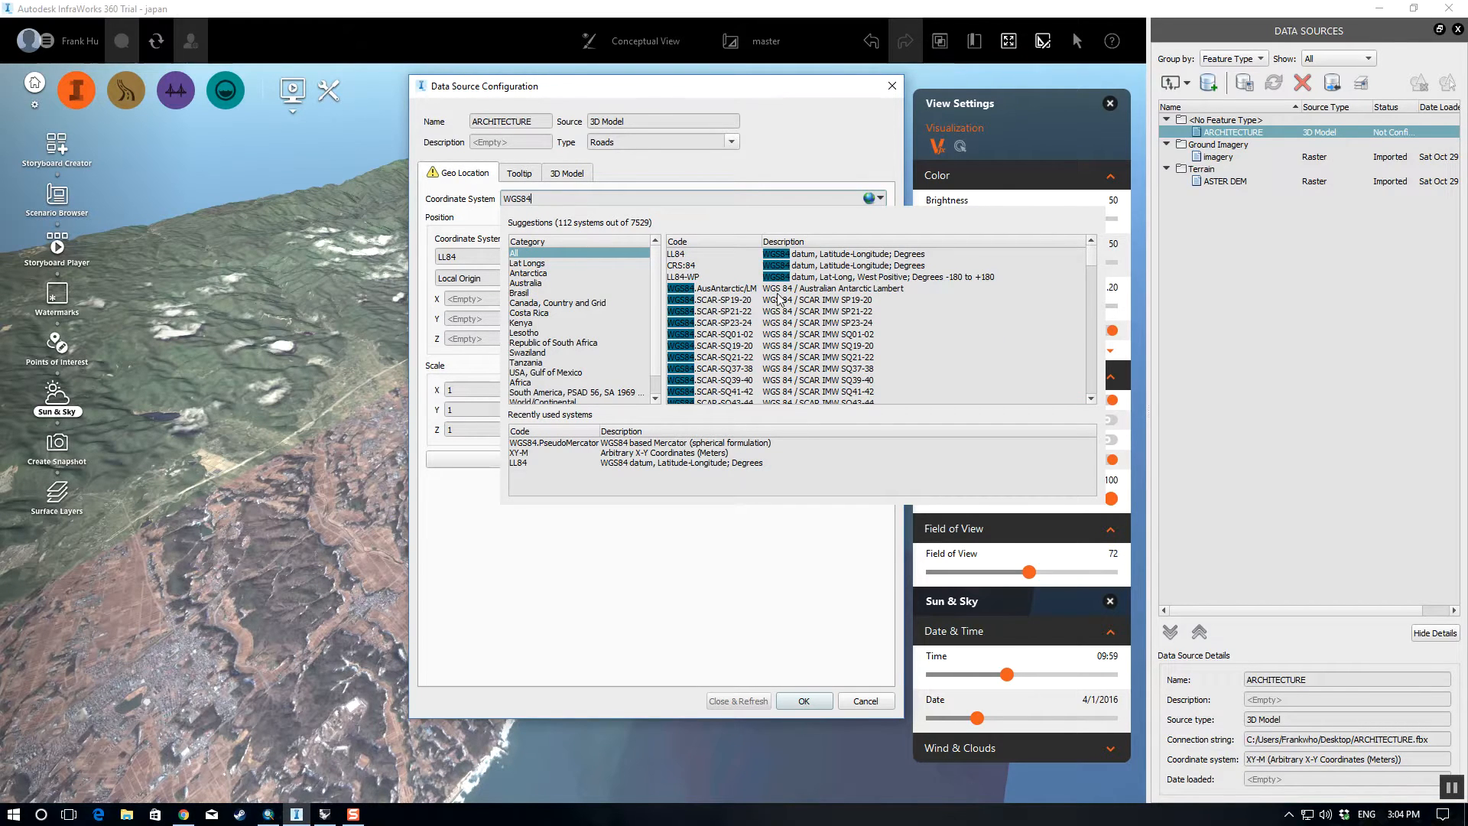
scroll(785, 291, down, 15)
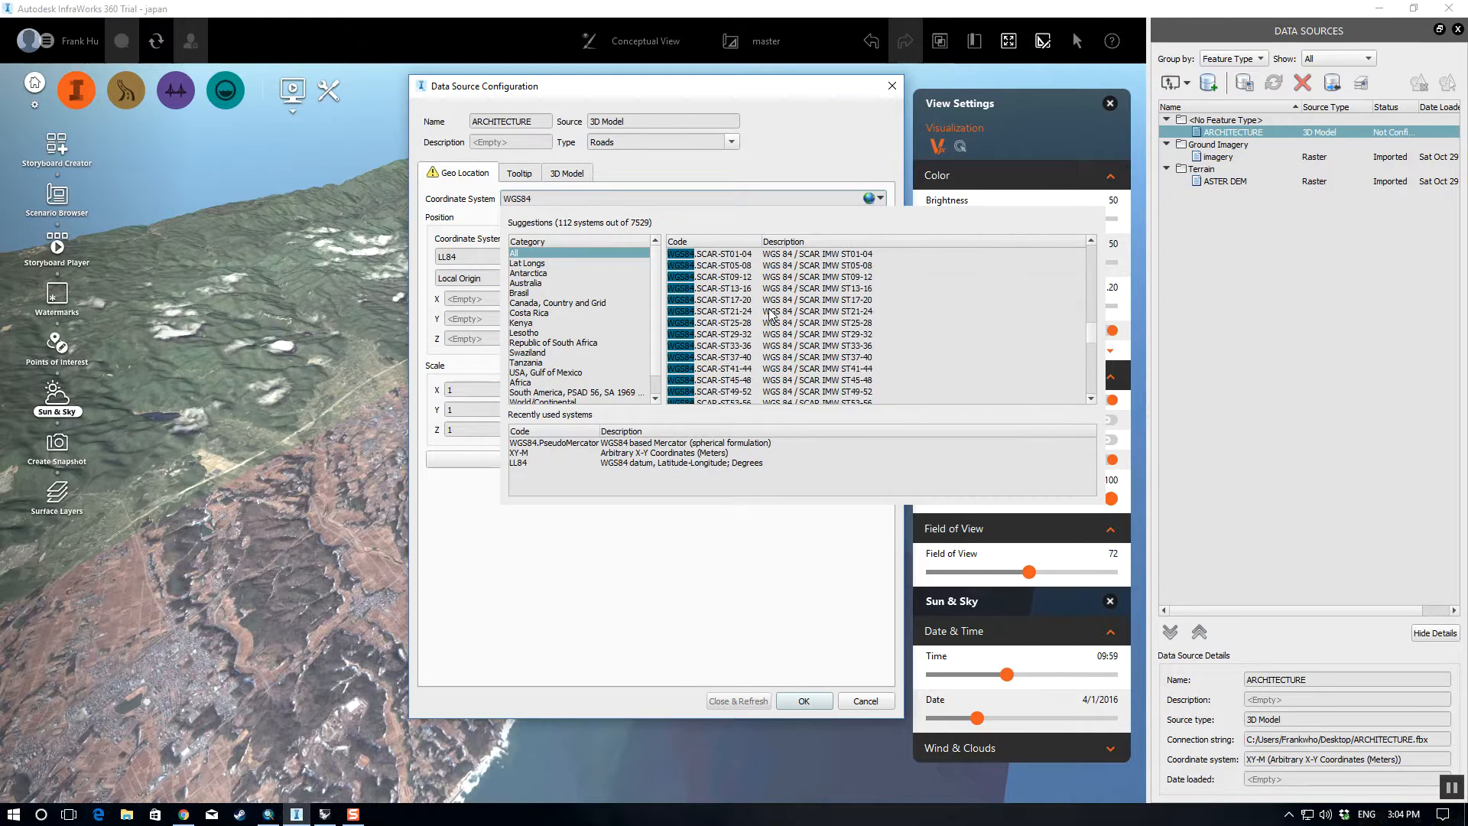
scroll(771, 314, down, 5)
scroll(771, 315, down, 6)
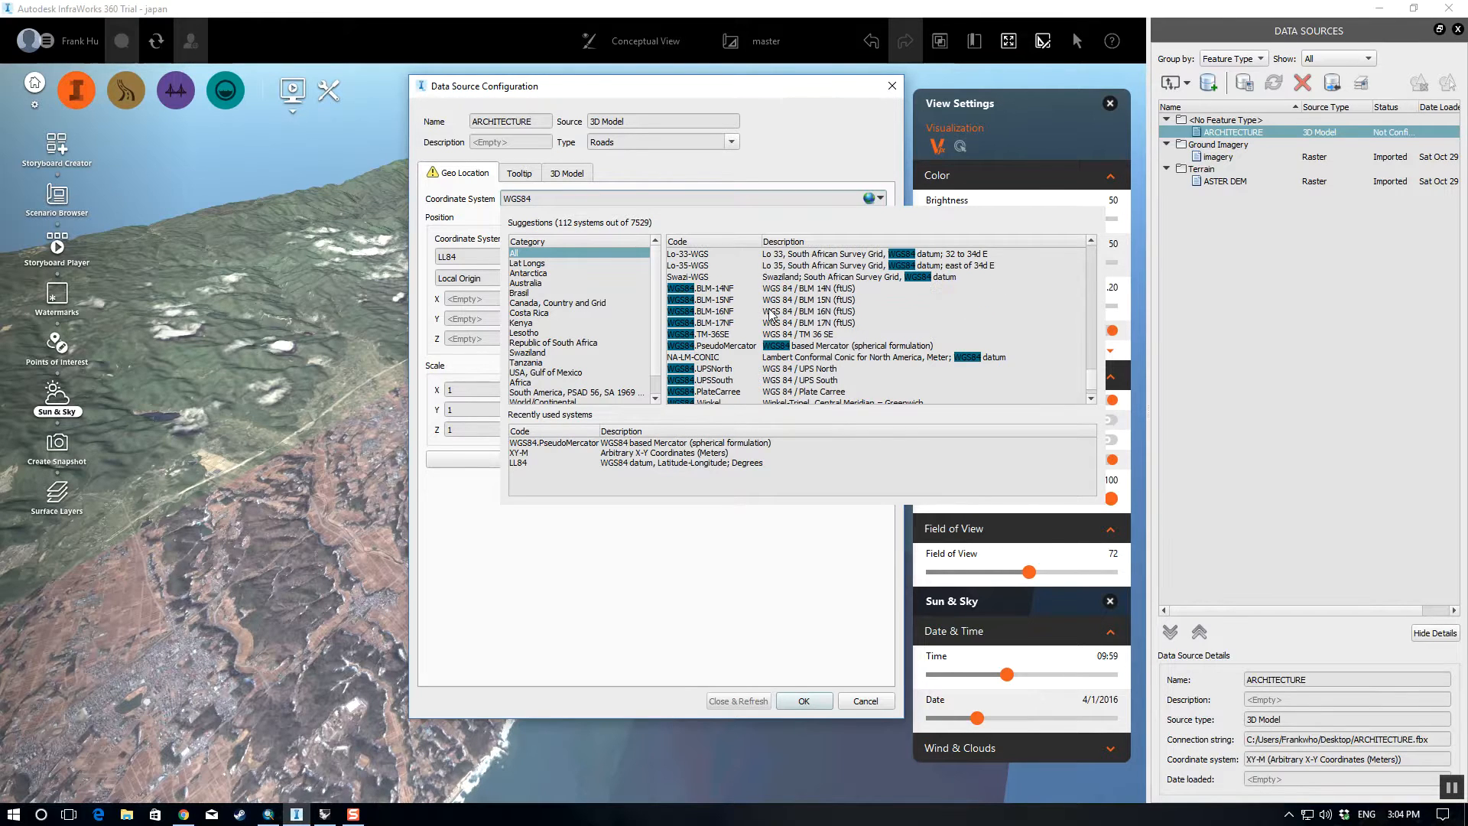
click(740, 351)
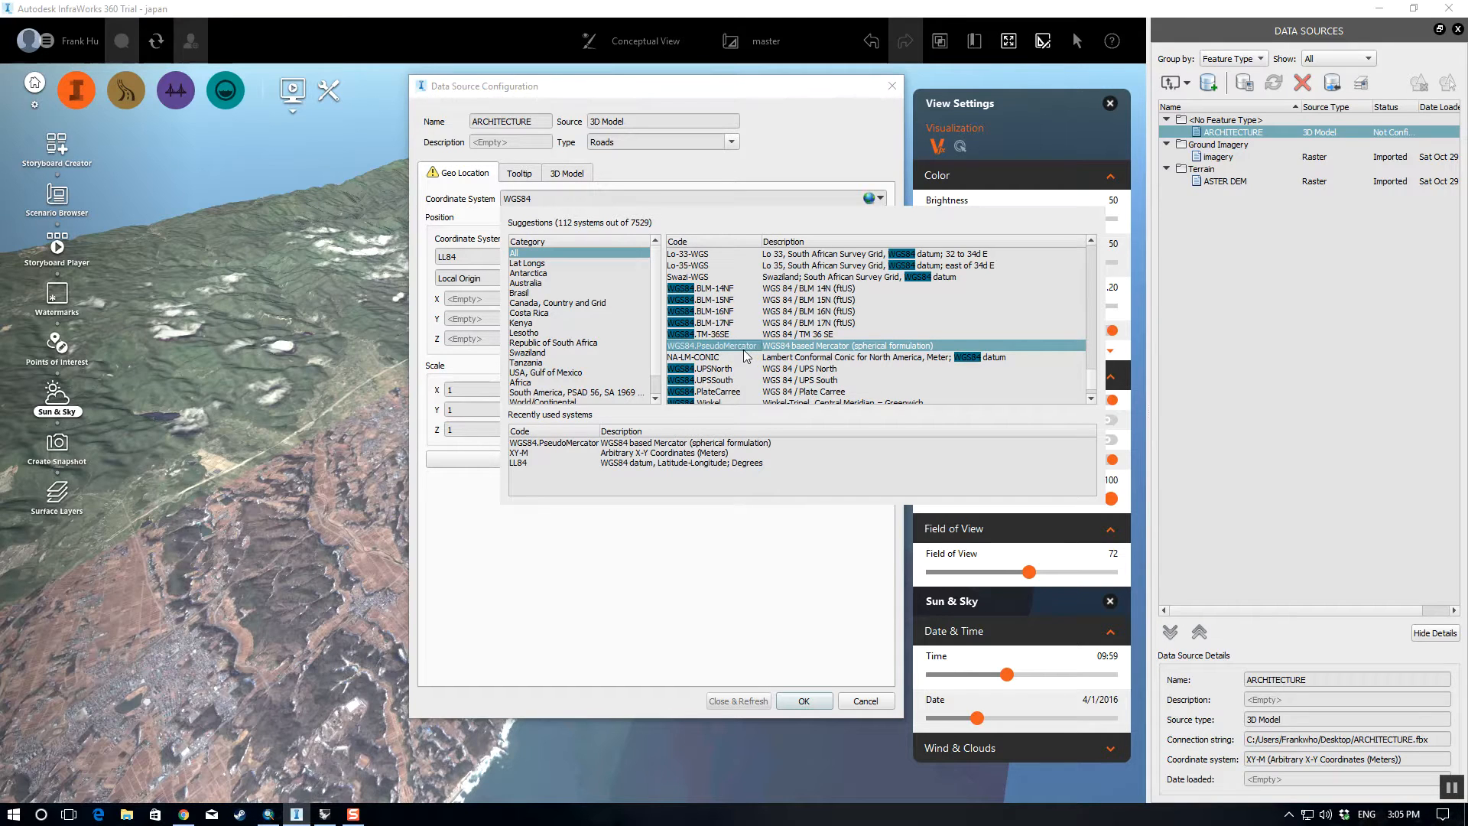
click(749, 349)
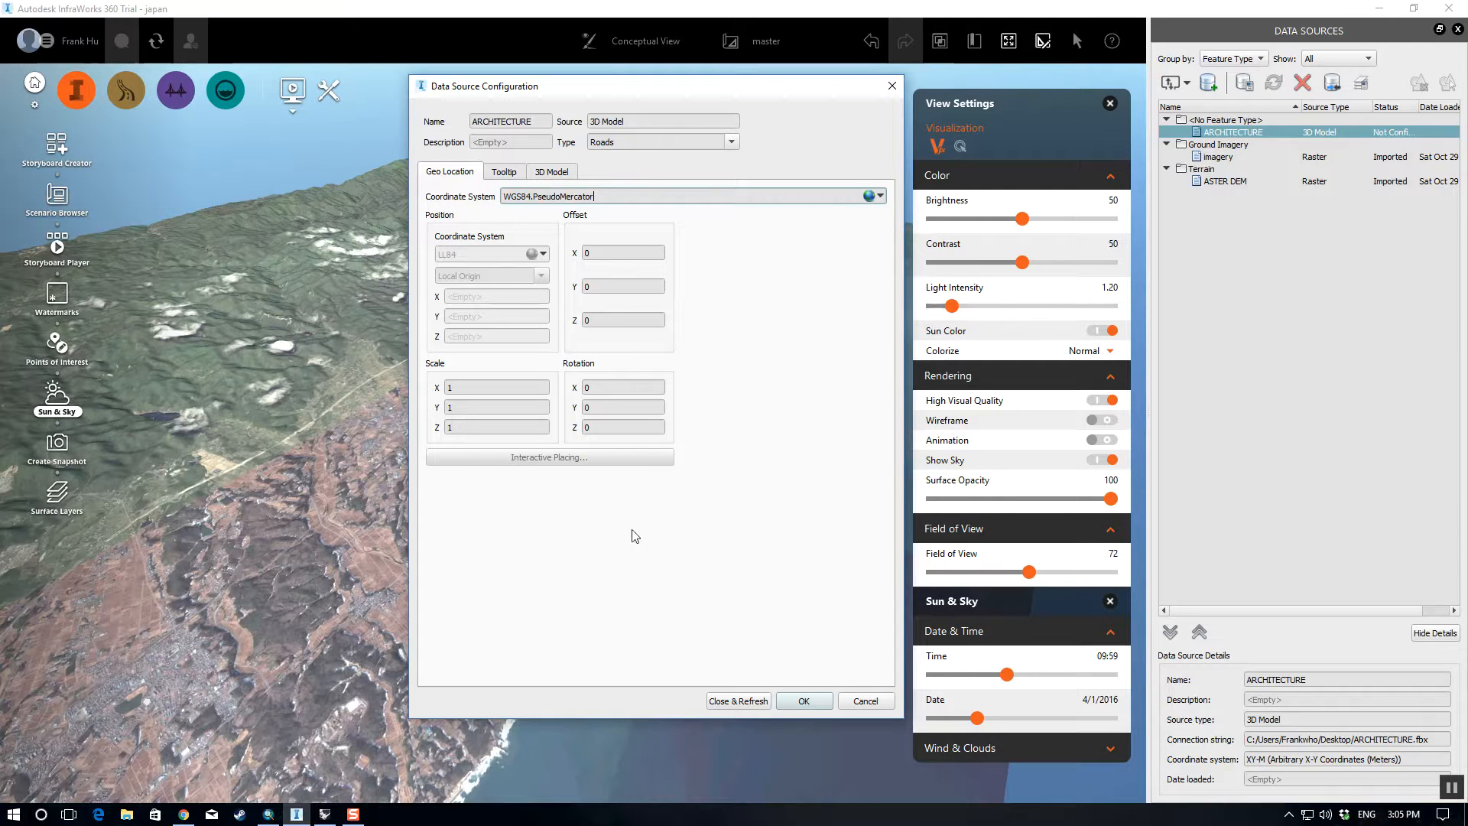
click(739, 702)
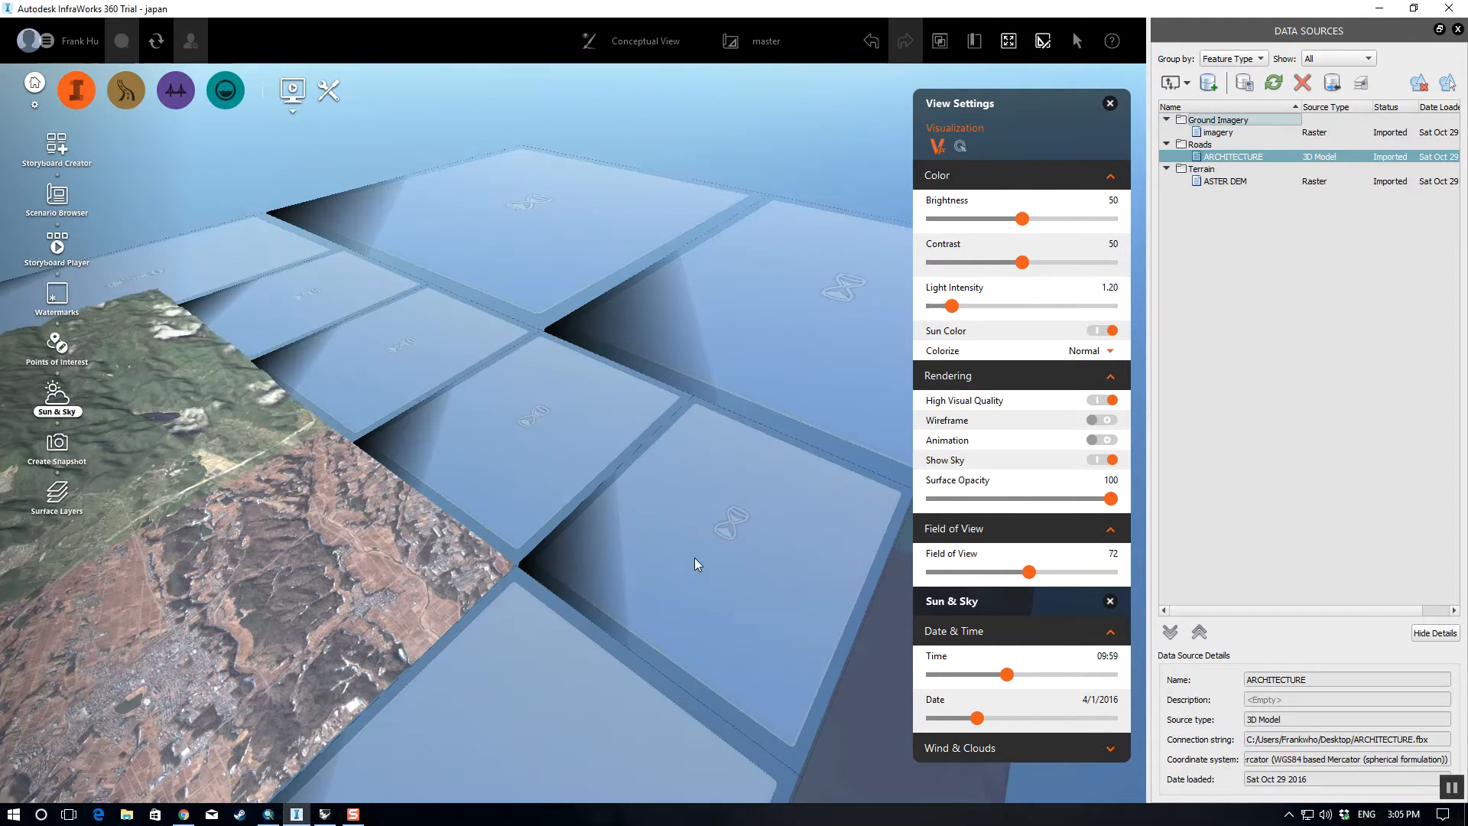
- Examine the placement of the imported buildings along the coast and compare it with the original model in Rhino
scroll(581, 374, down, 2)
mouse_move(666, 508)
mouse_down()
mouse_move(697, 582)
mouse_move(747, 596)
mouse_move(667, 507)
mouse_move(672, 518)
mouse_move(680, 486)
mouse_up()
drag(778, 529, 717, 459)
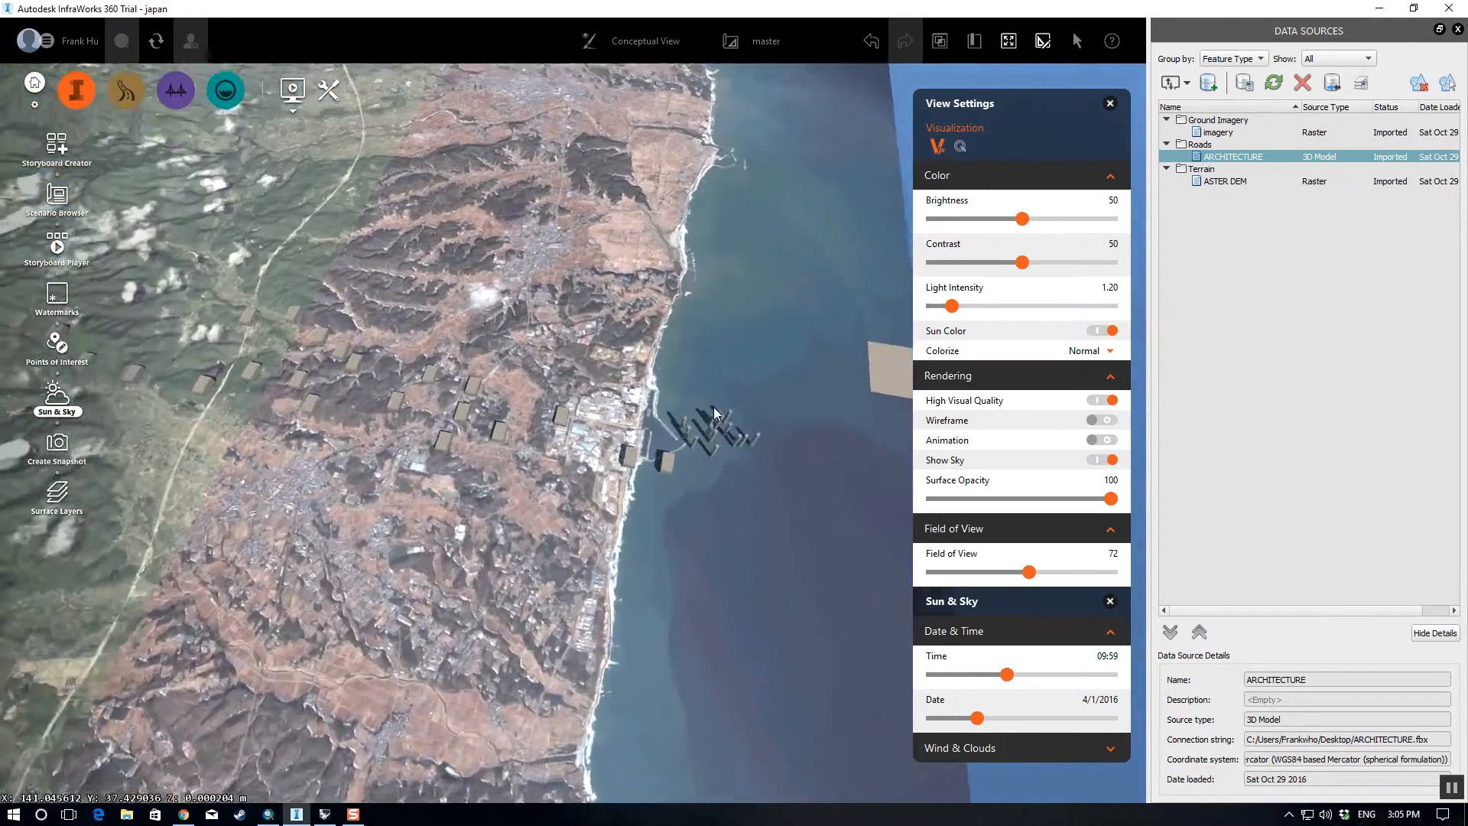
scroll(714, 419, up, 4)
drag(810, 543, 711, 474)
click(324, 815)
right_drag(814, 612, 750, 669)
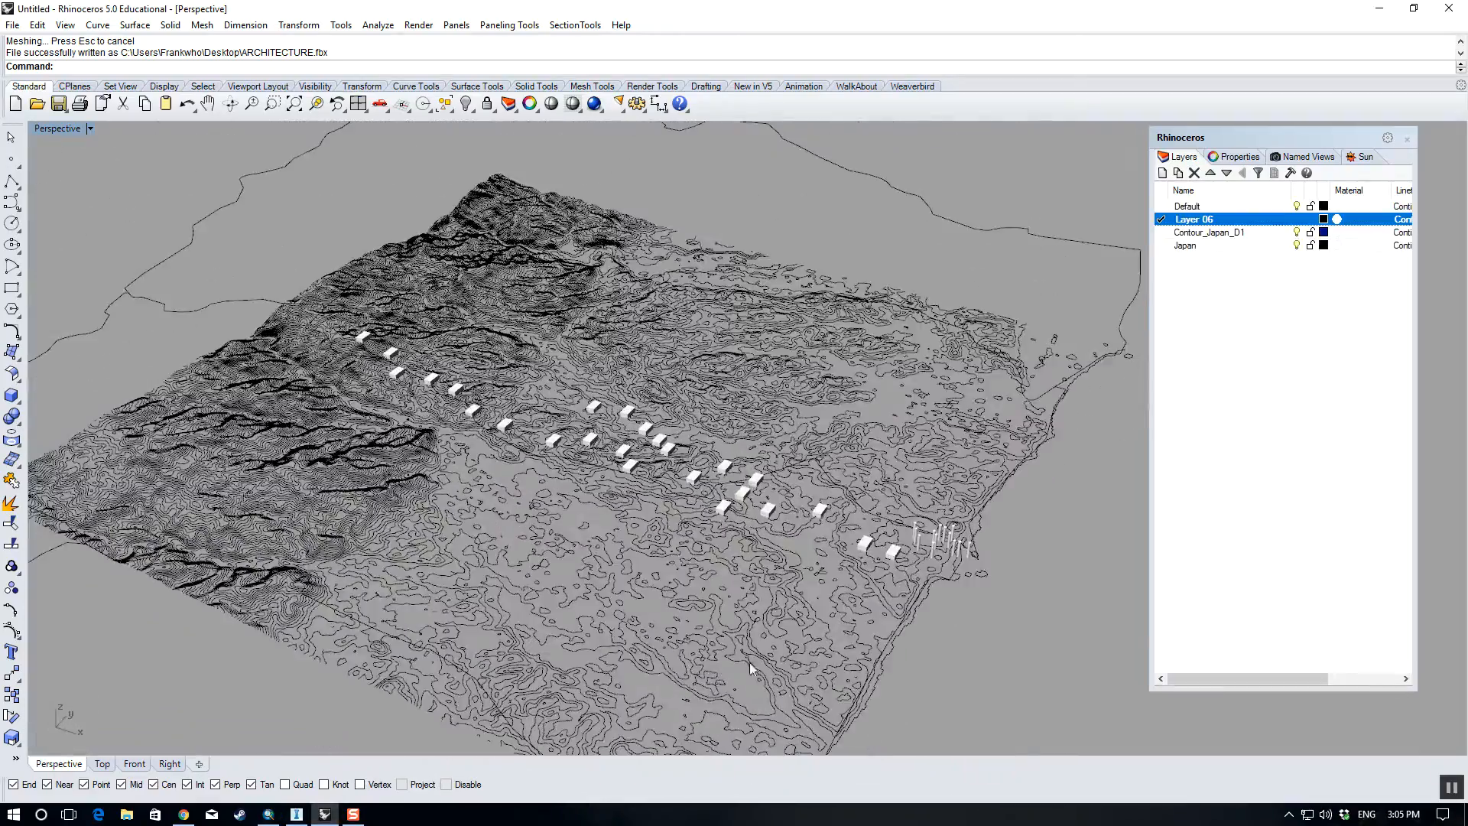
- Return to InfraWorks and check the coordinate systems of the ASTER DEM and imagery data sources, leaving both unmodified
click(296, 815)
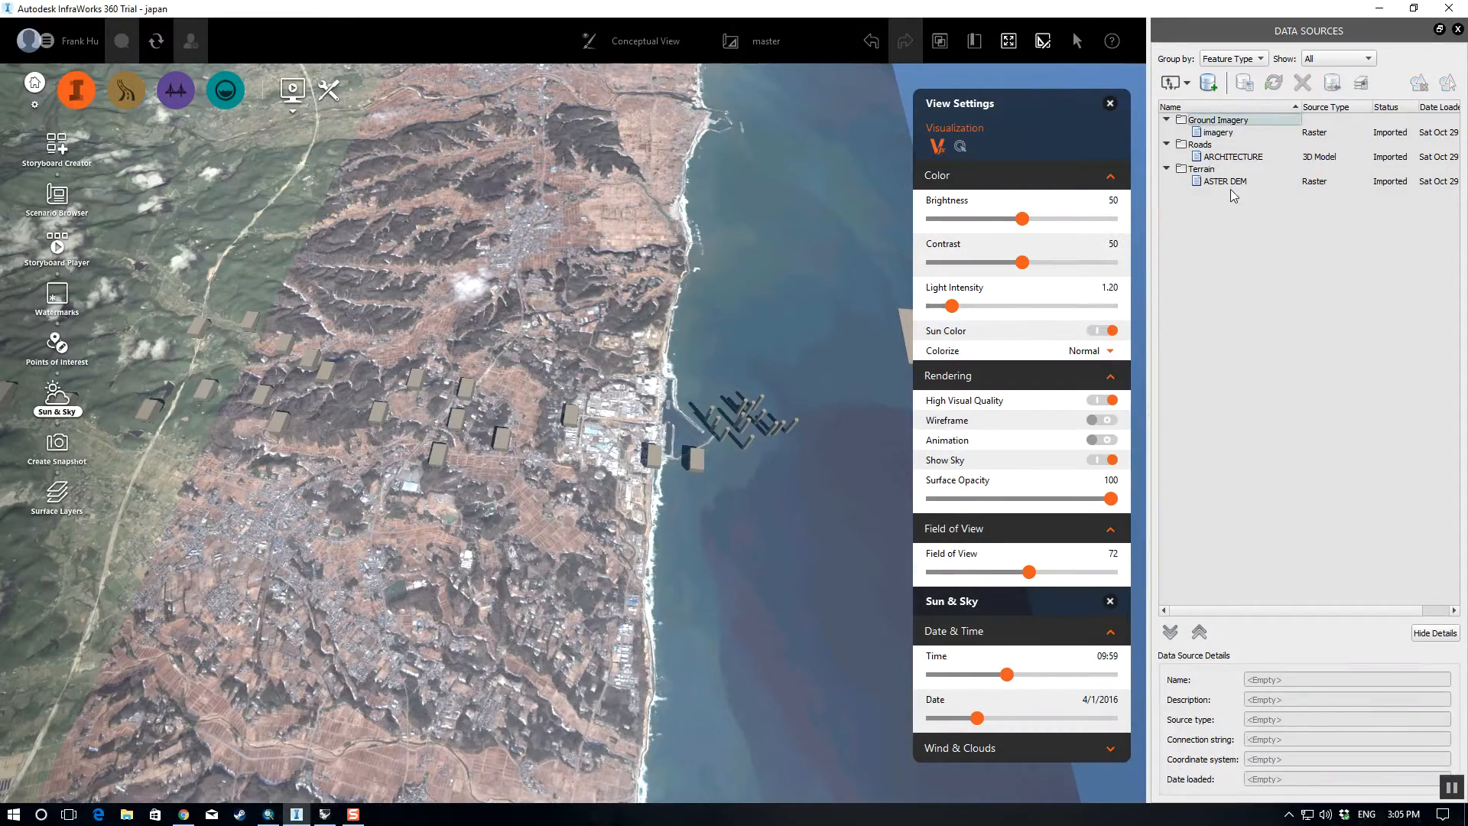
click(1231, 181)
double_click(1231, 181)
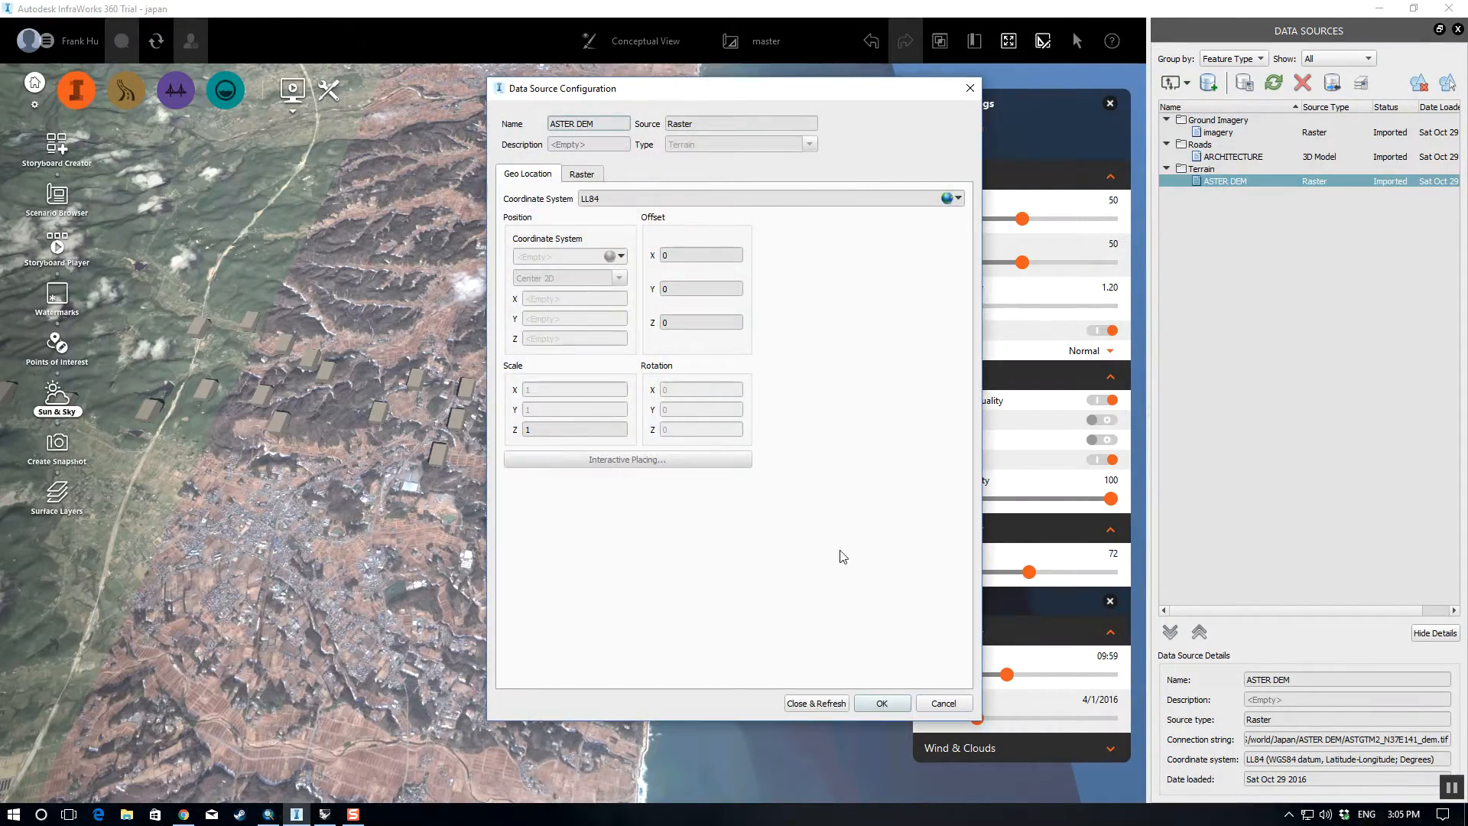
click(943, 704)
click(1225, 132)
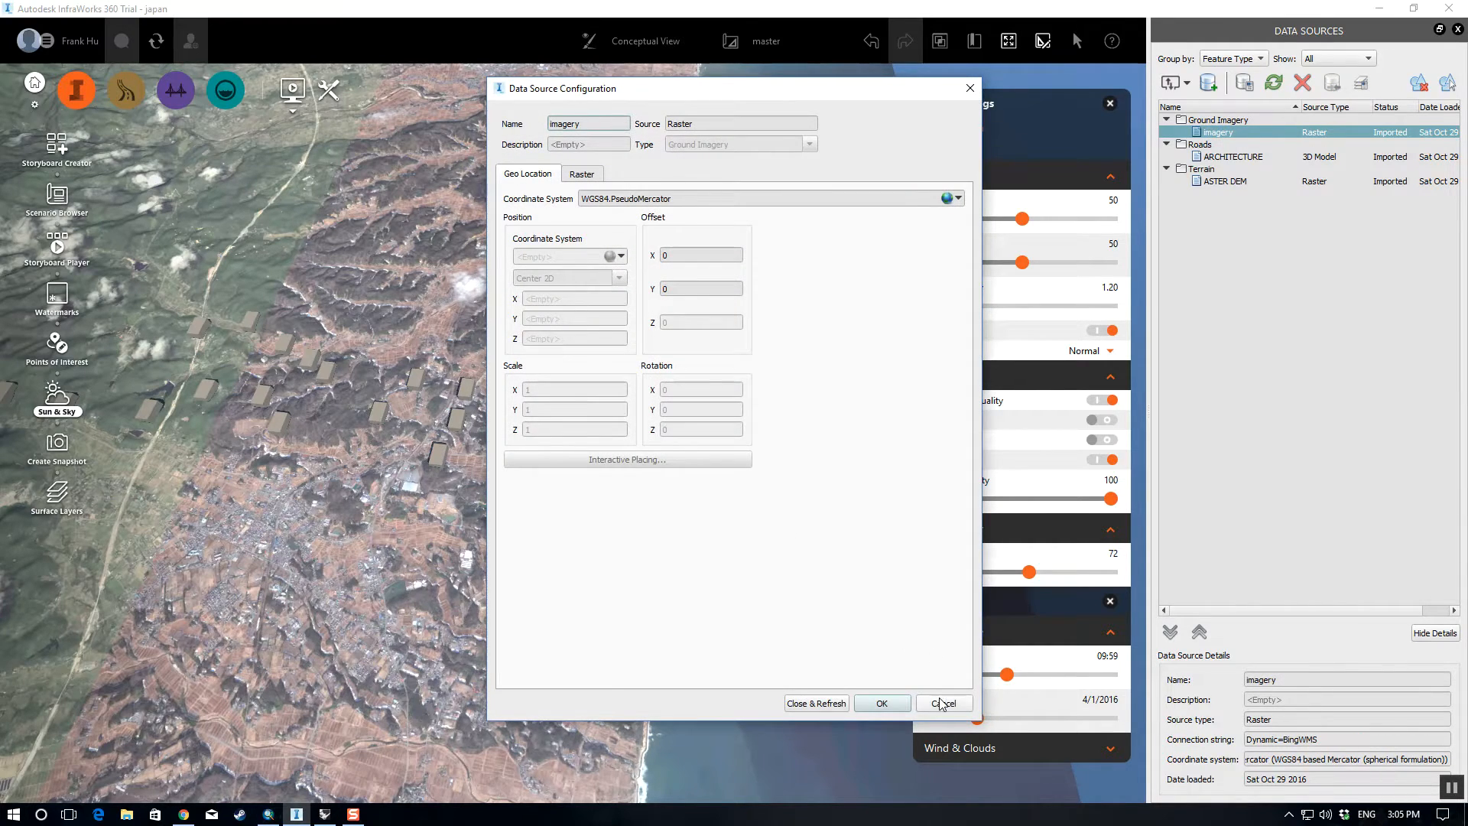
click(943, 704)
- Review the ARCHITECTURE data source's 3D model and geo-location settings without changing them, and inspect the buildings on the terrain
double_click(1245, 159)
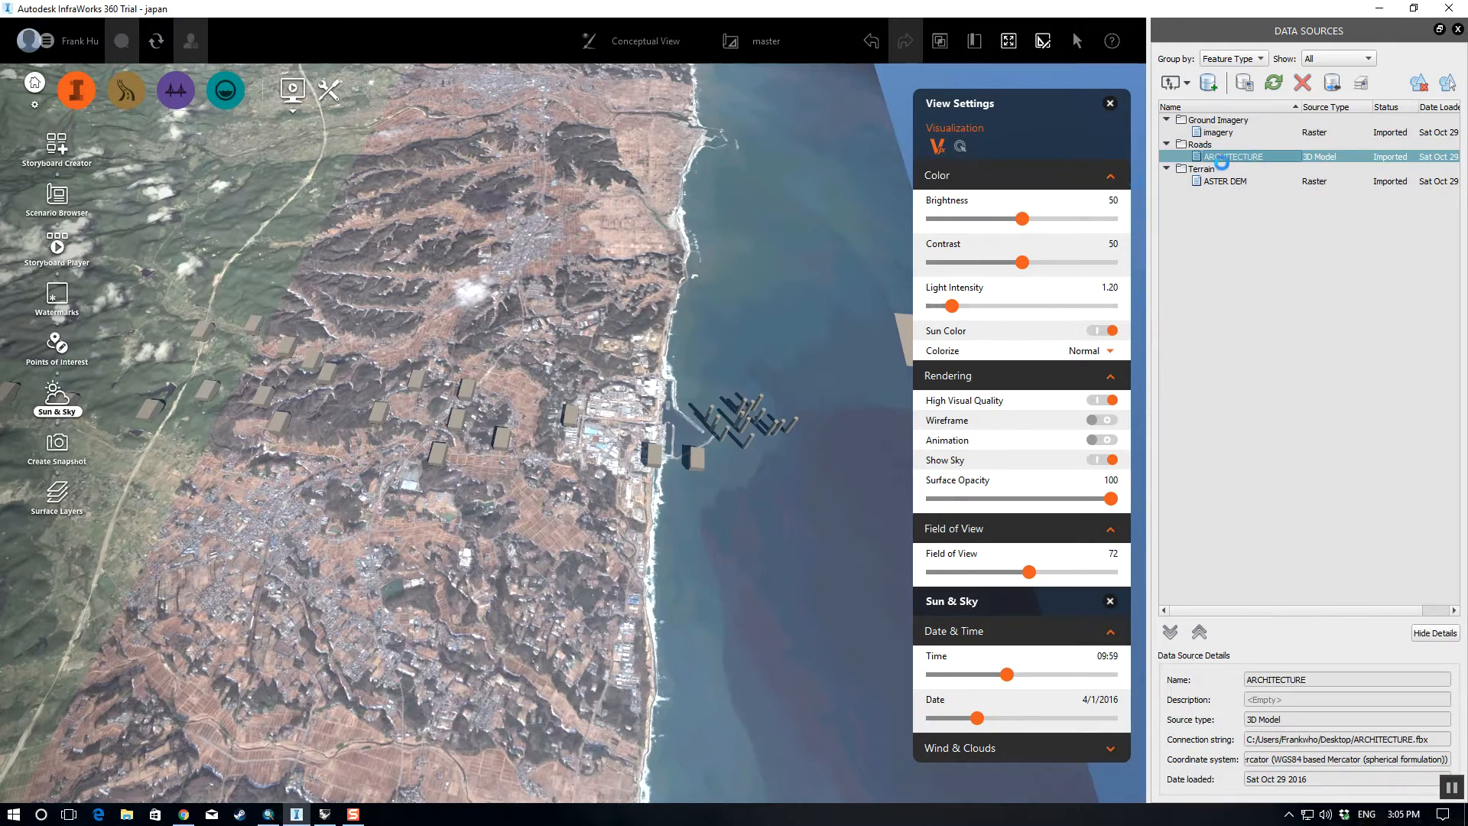
click(630, 175)
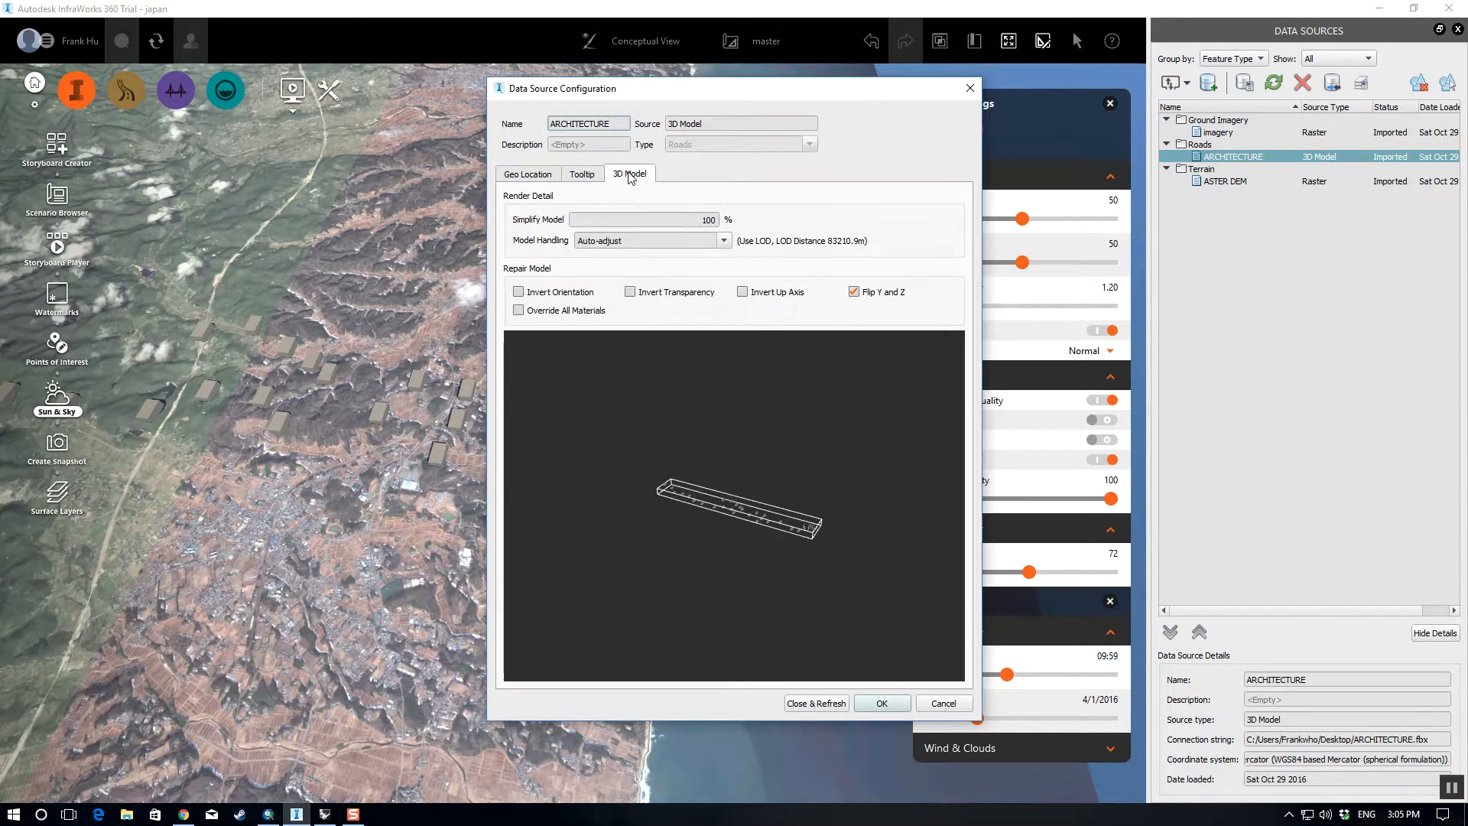
click(528, 174)
click(956, 708)
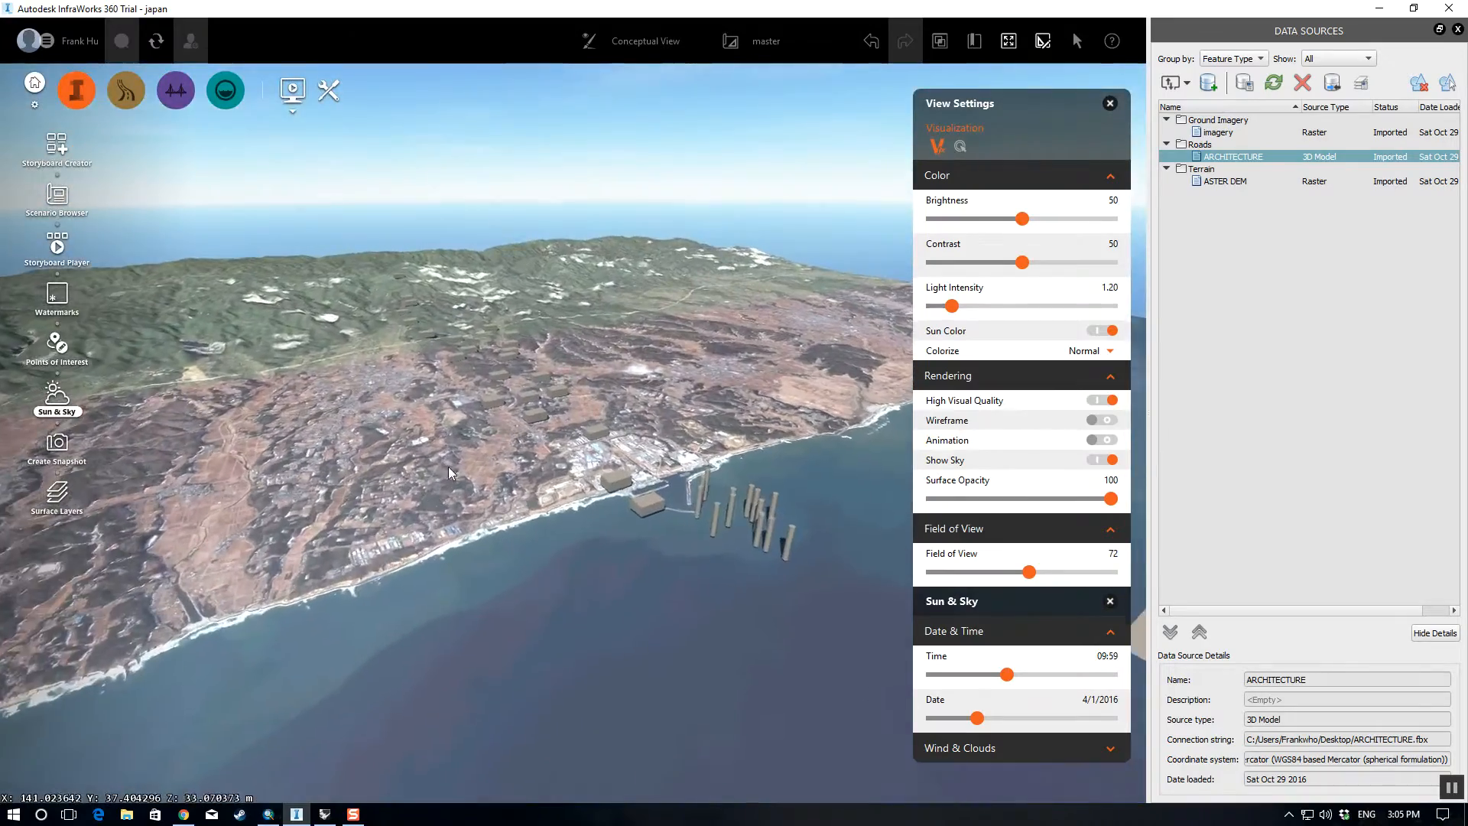
drag(448, 467, 474, 550)
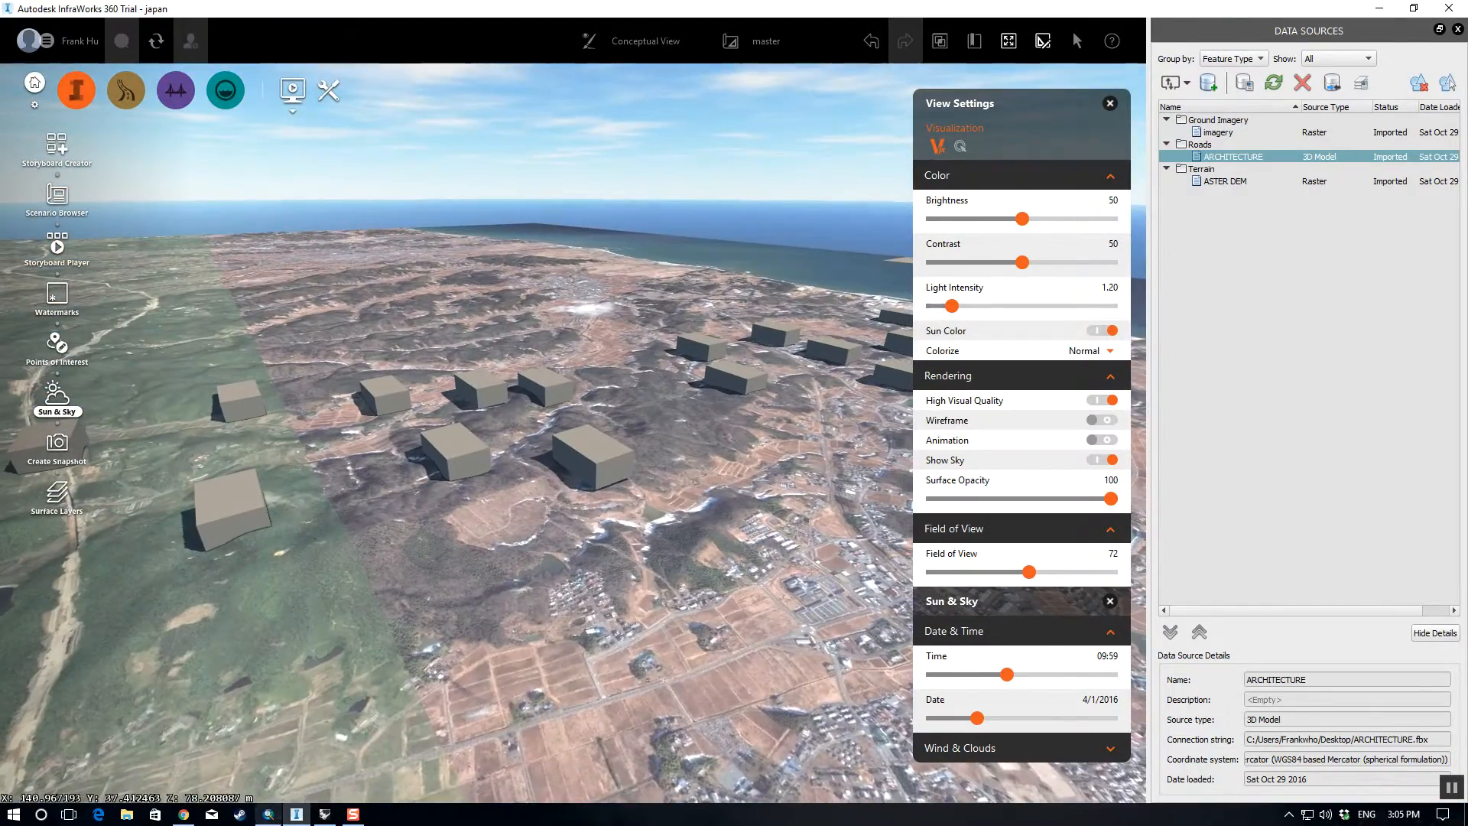
- Switch to Rhino and assign the White Matte material from the Render Content folder to Layer 06
click(331, 815)
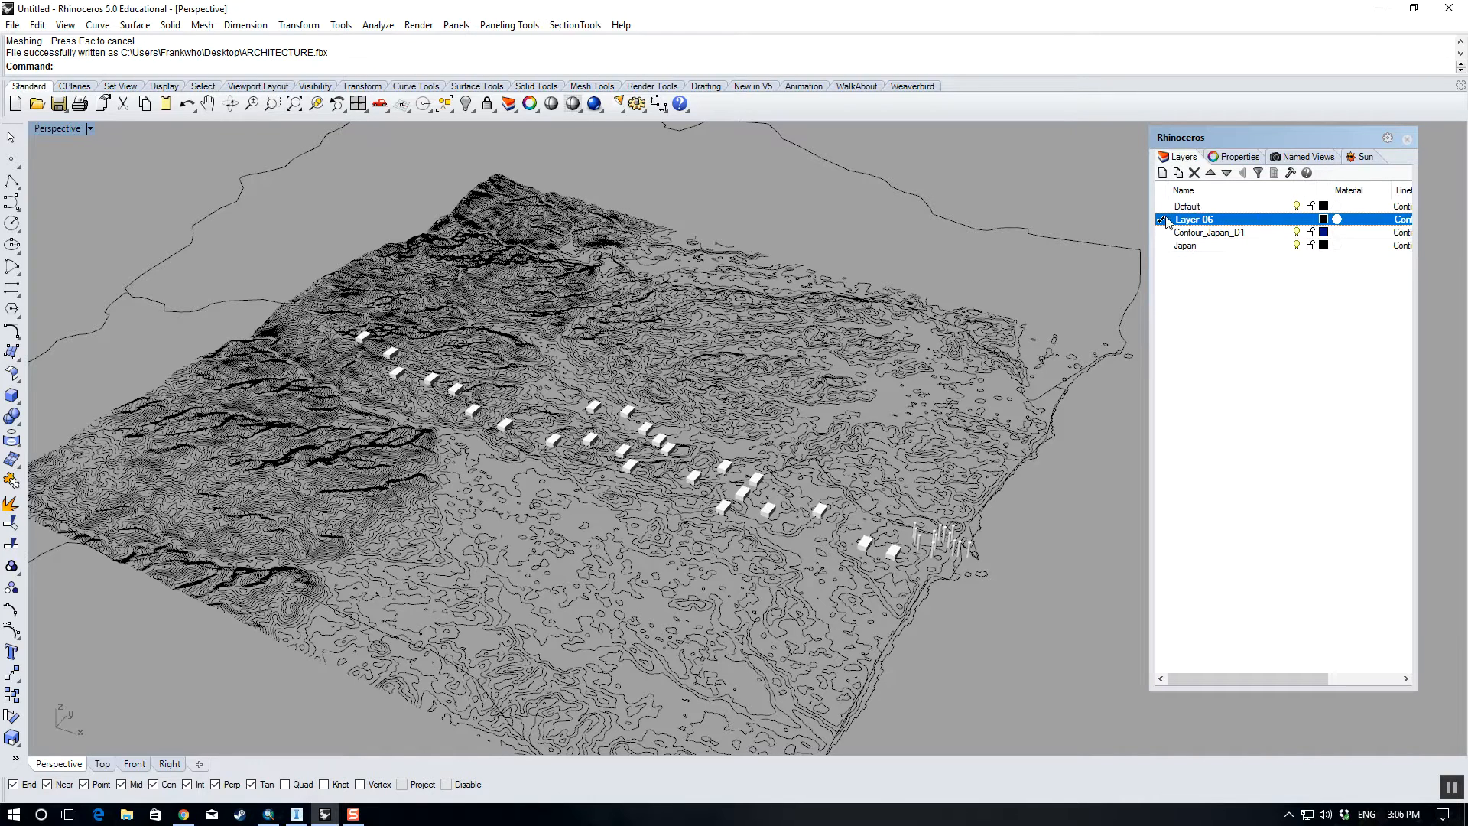
click(1338, 220)
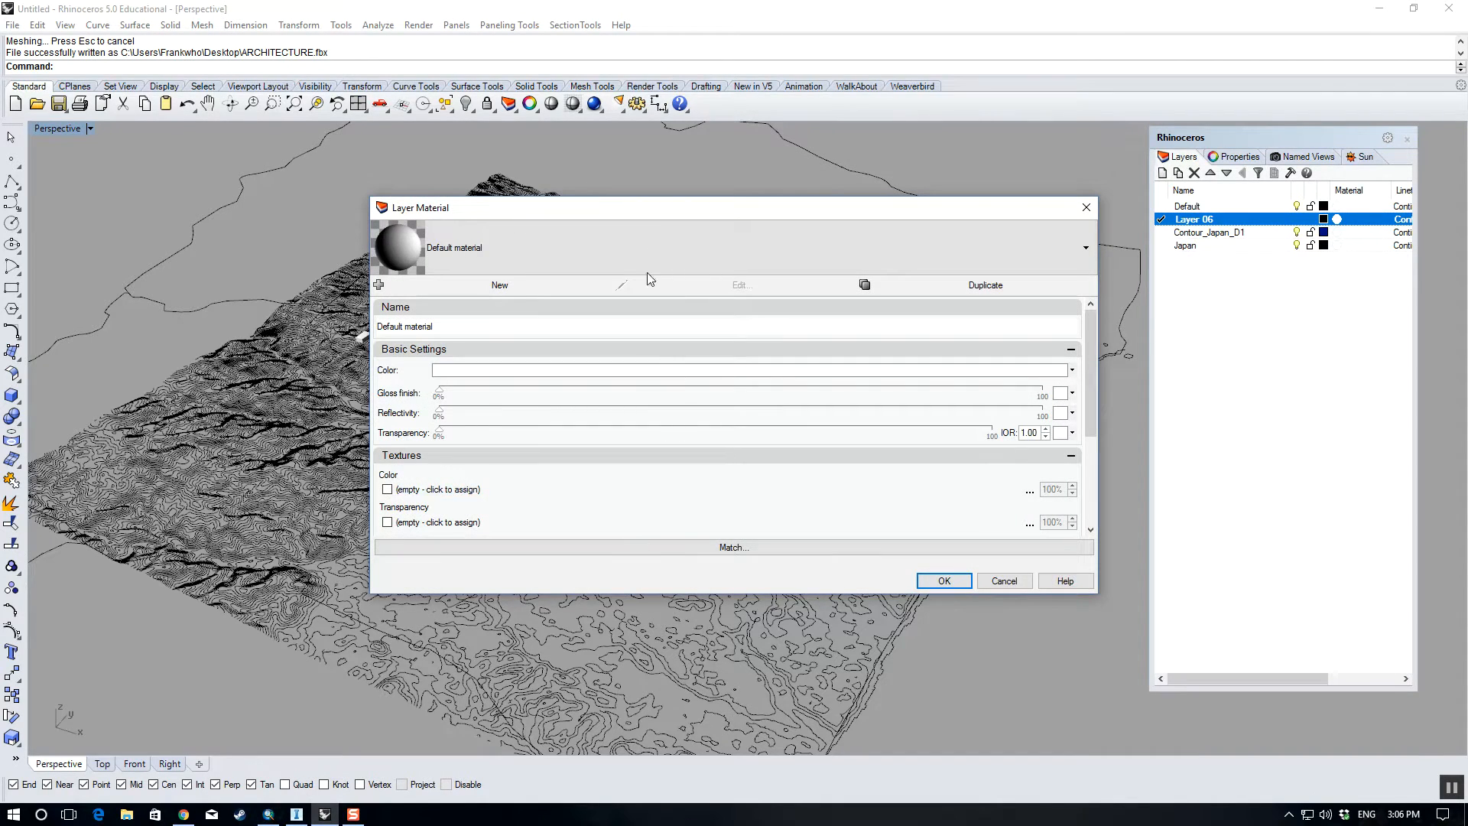
click(658, 241)
click(382, 318)
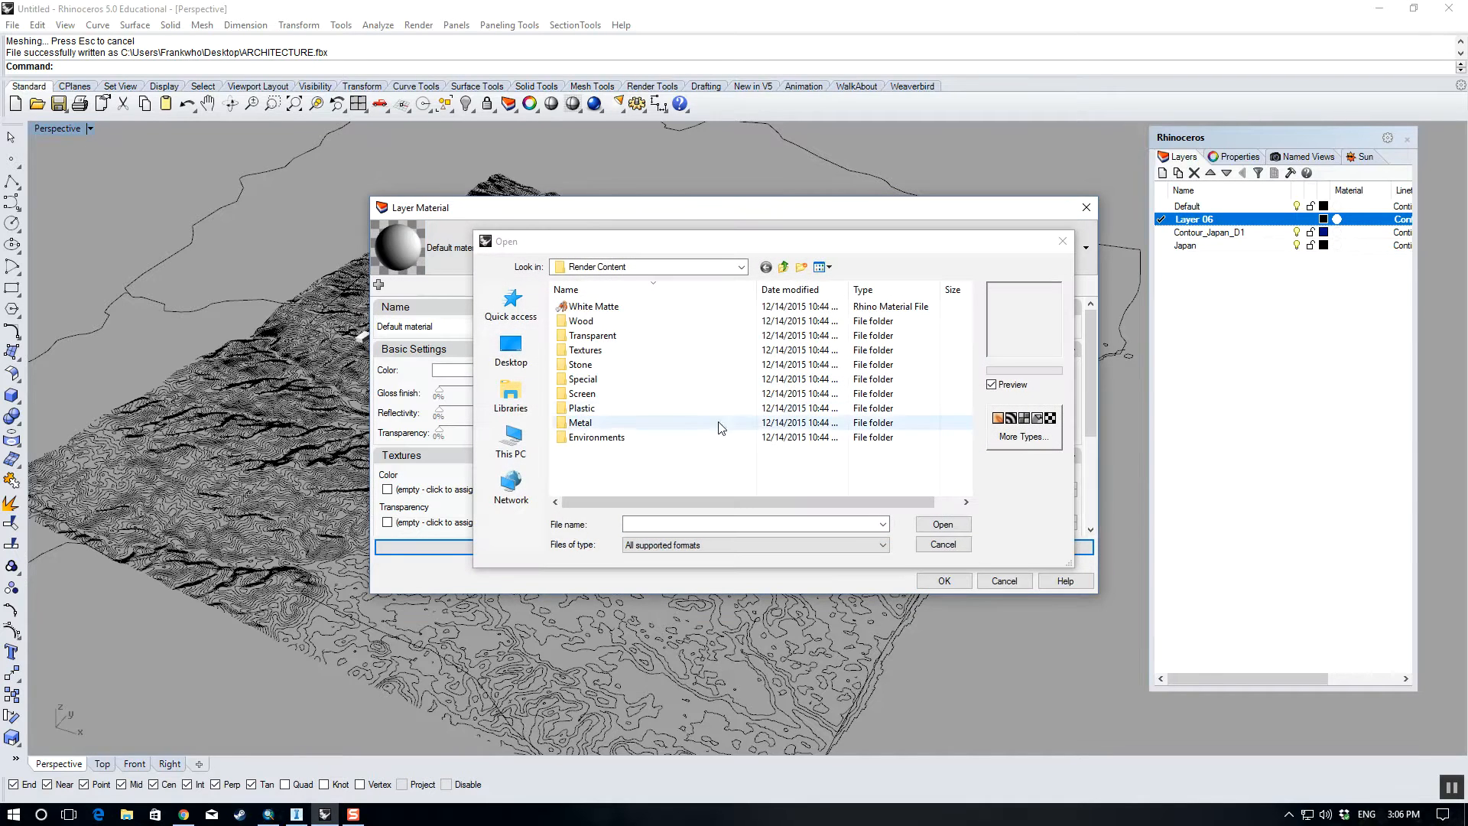
double_click(611, 309)
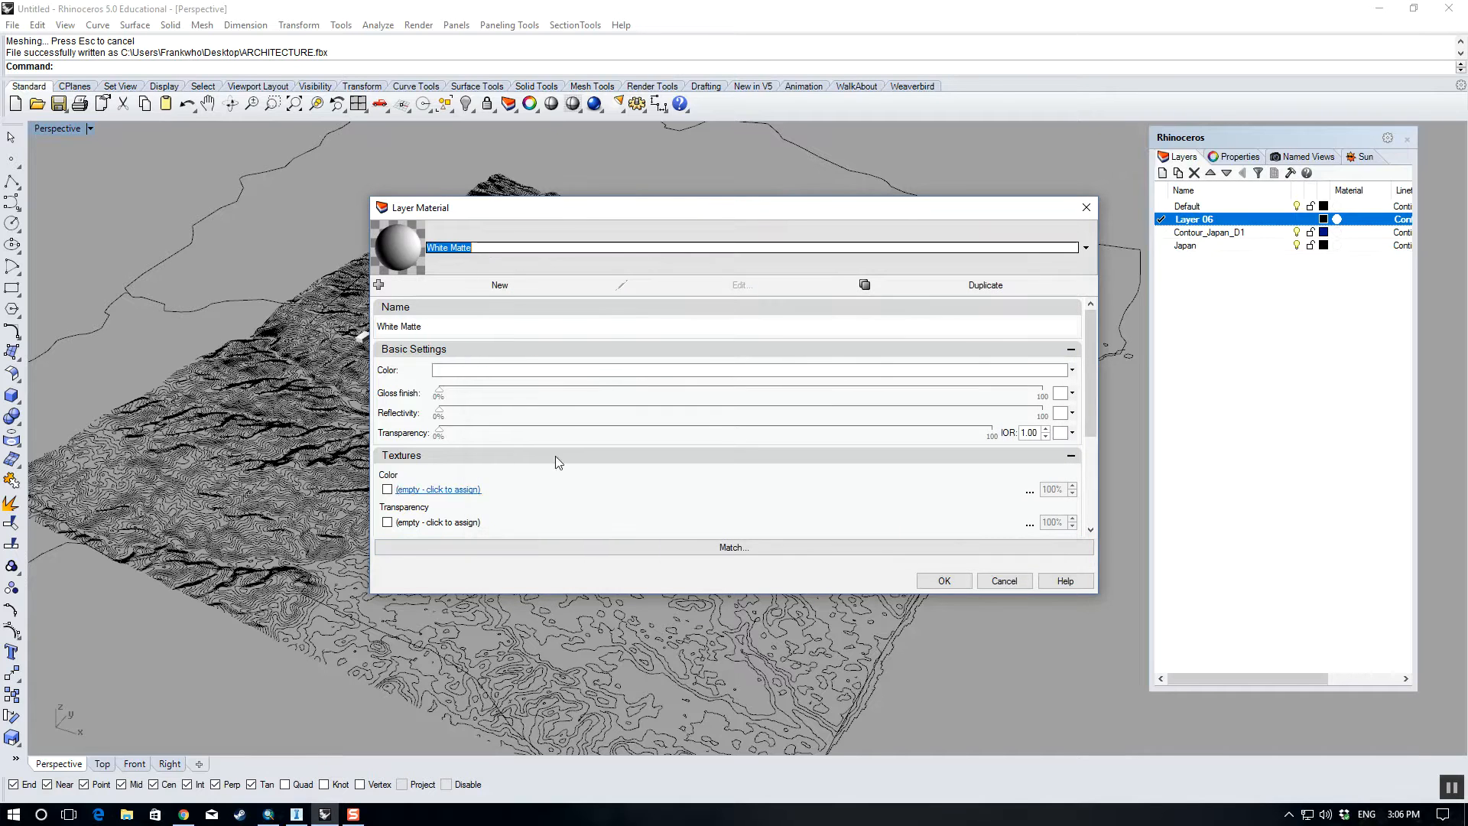
click(949, 581)
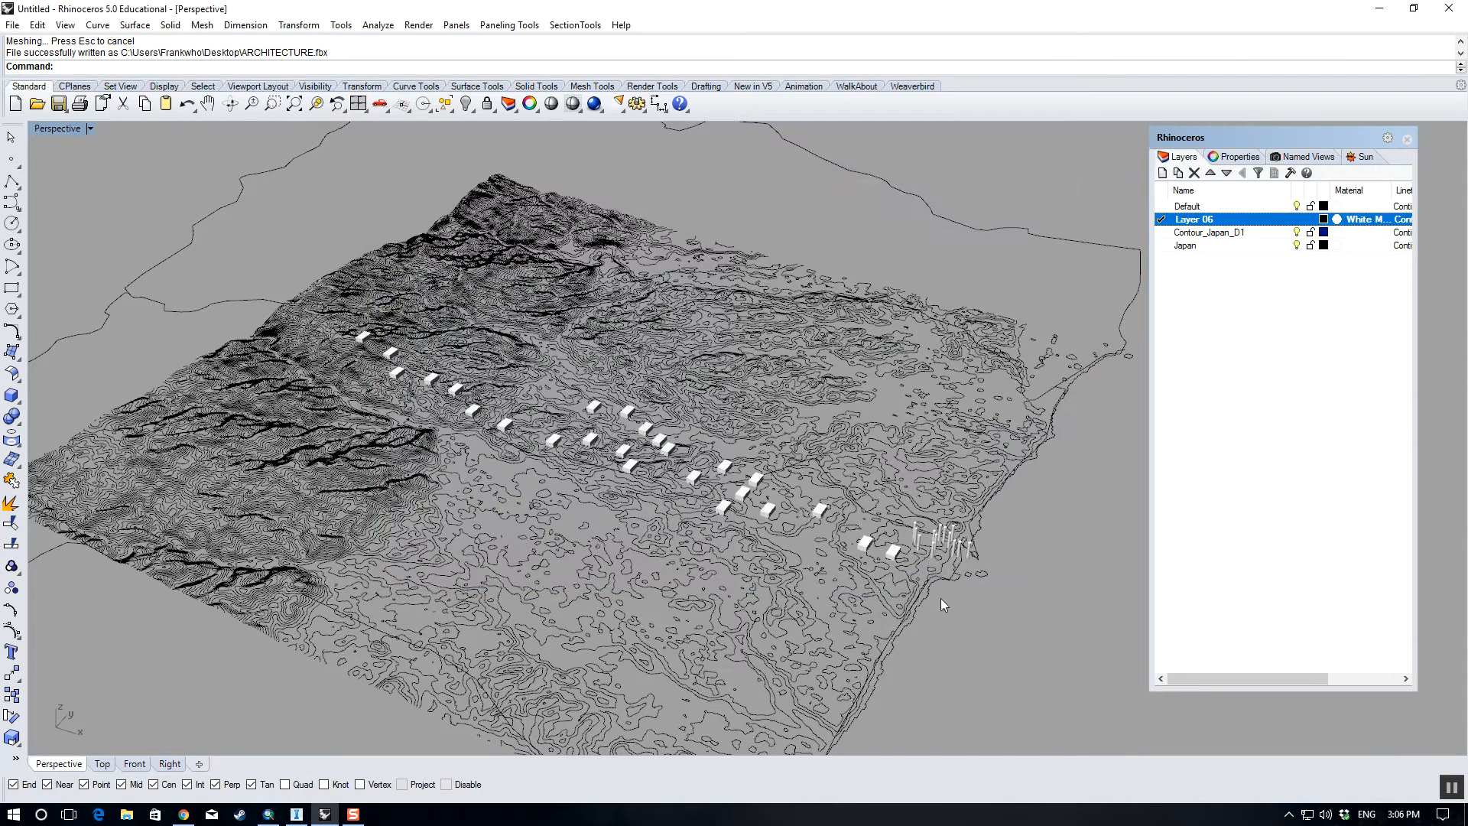
- Select all objects on Layer 06 and make sure their material is assigned by Layer
right_click(1212, 219)
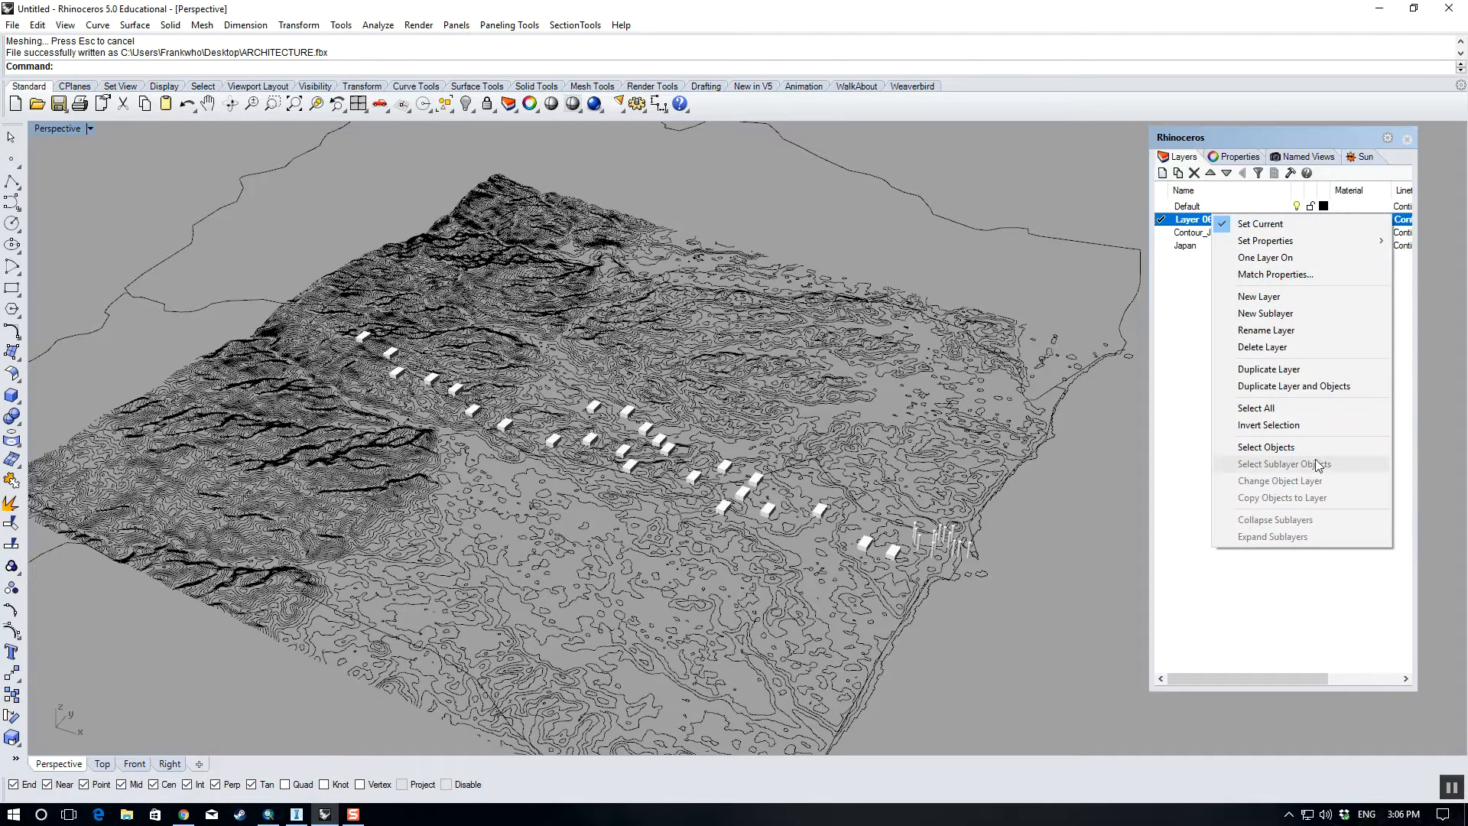
click(1311, 457)
click(1224, 156)
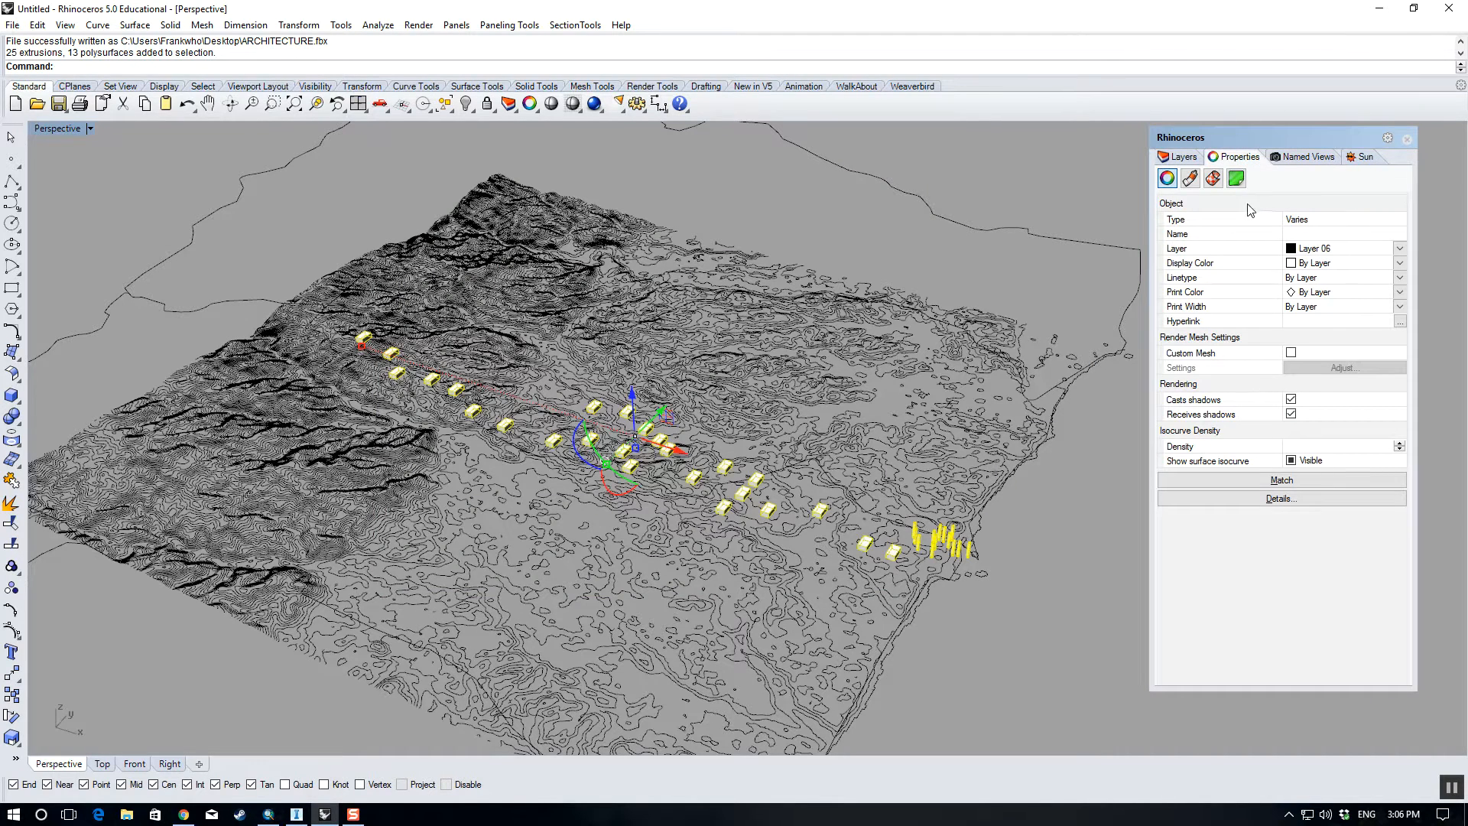
click(1190, 180)
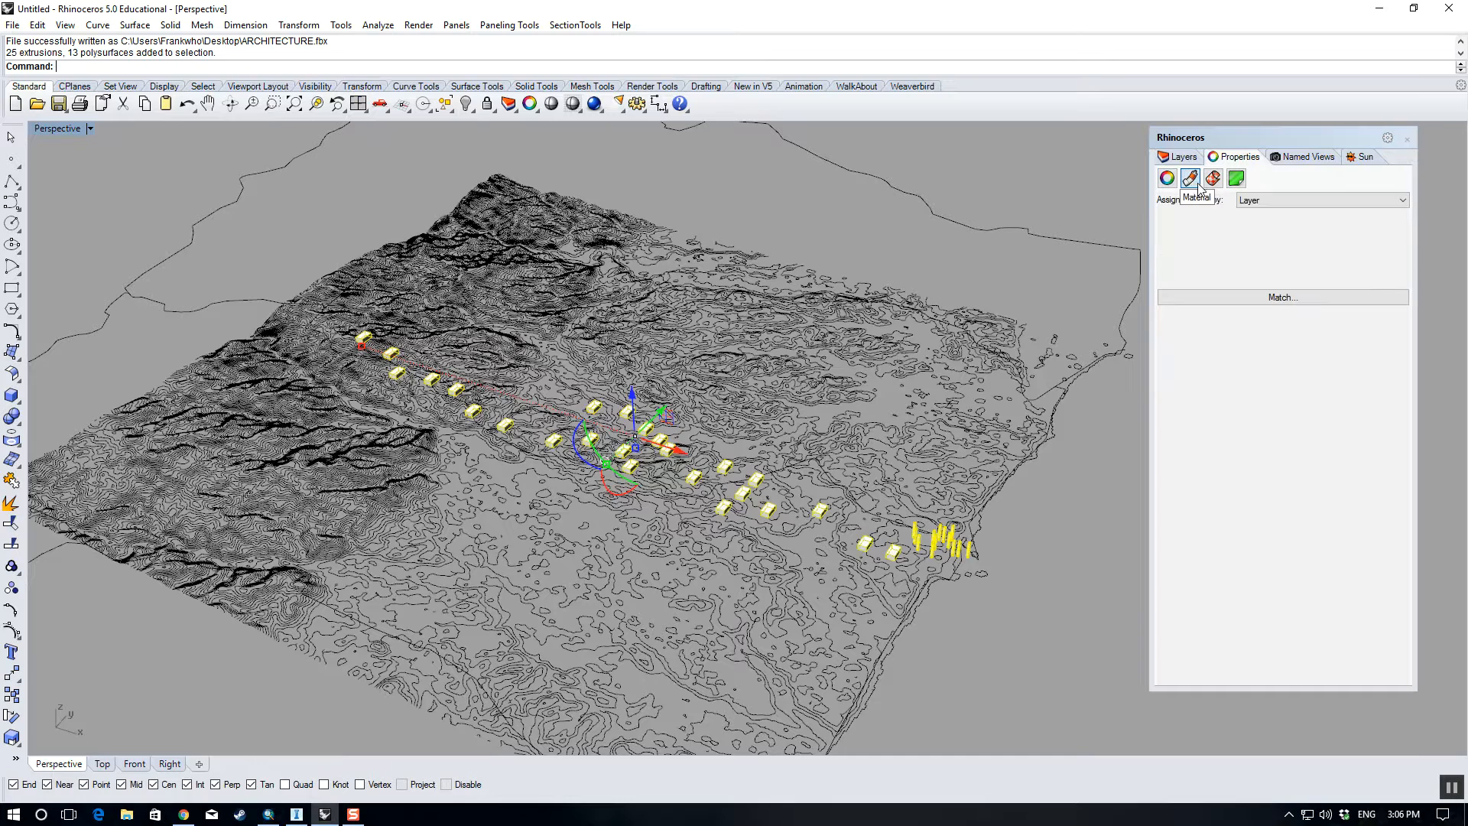
click(1274, 202)
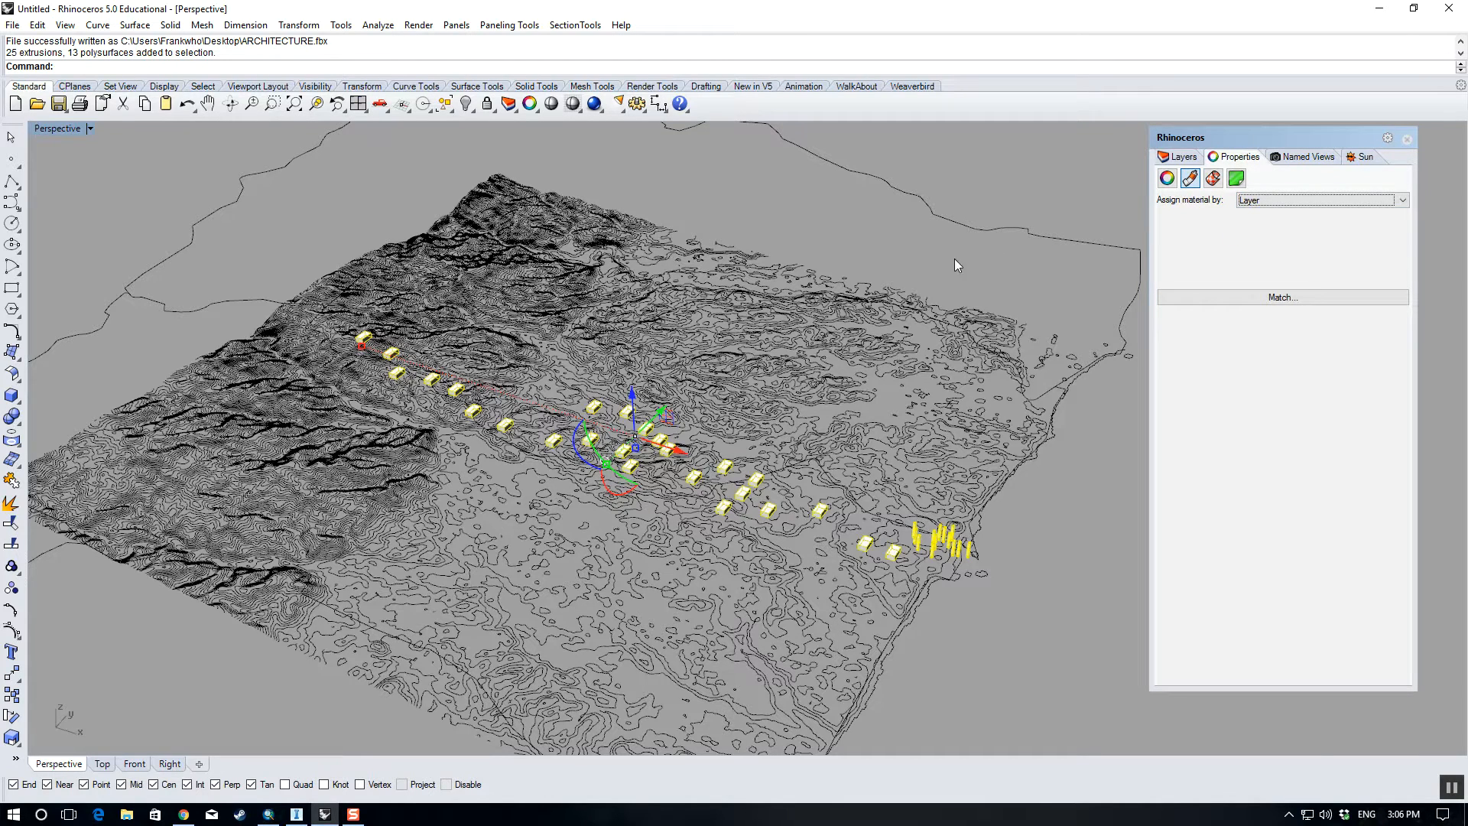
- Export the selected objects over ARCHITECTURE.fbx on the Desktop with Meshes only, Phong materials and Version 7 binary
click(11, 25)
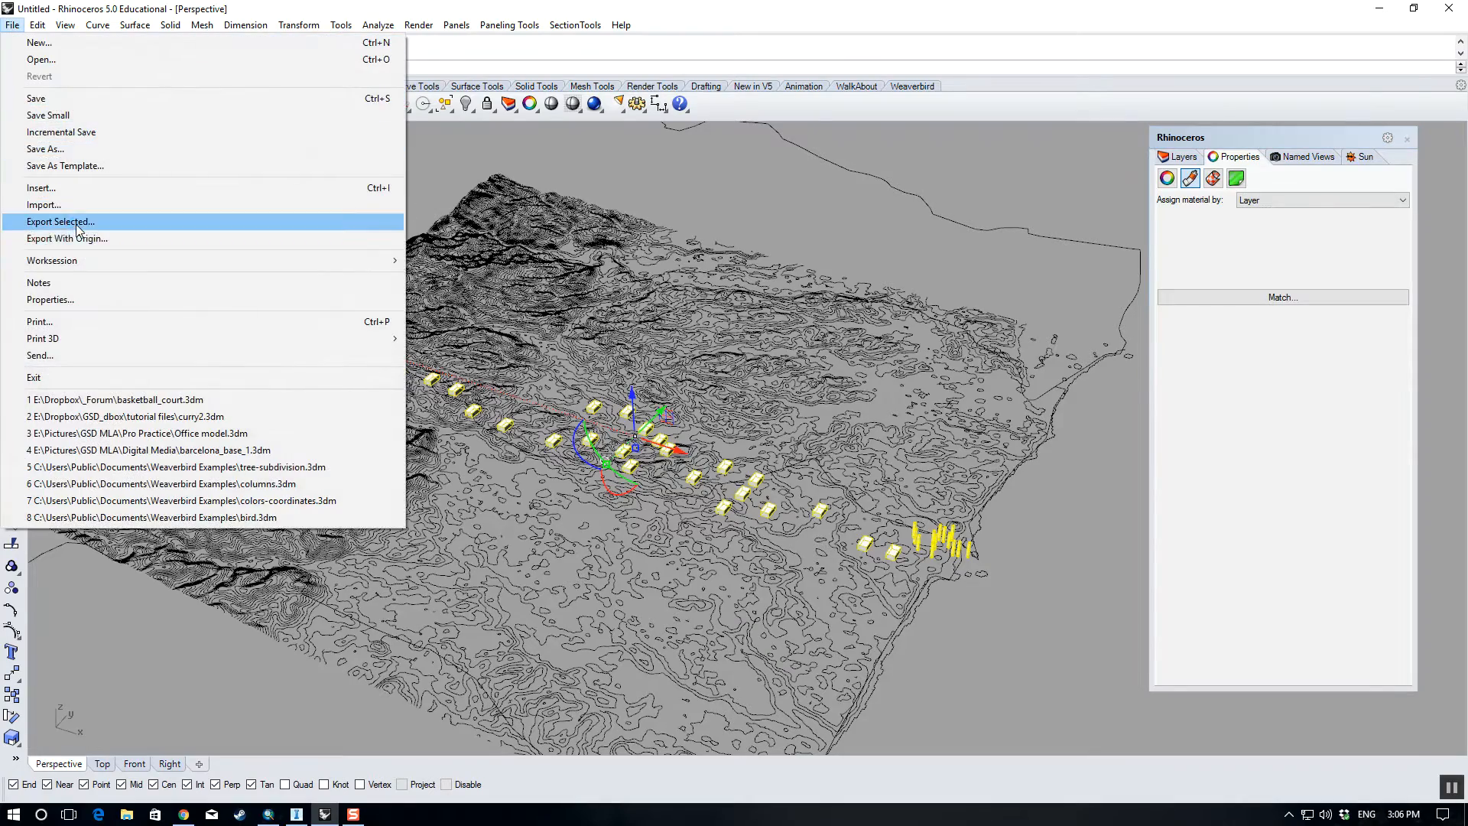
click(46, 223)
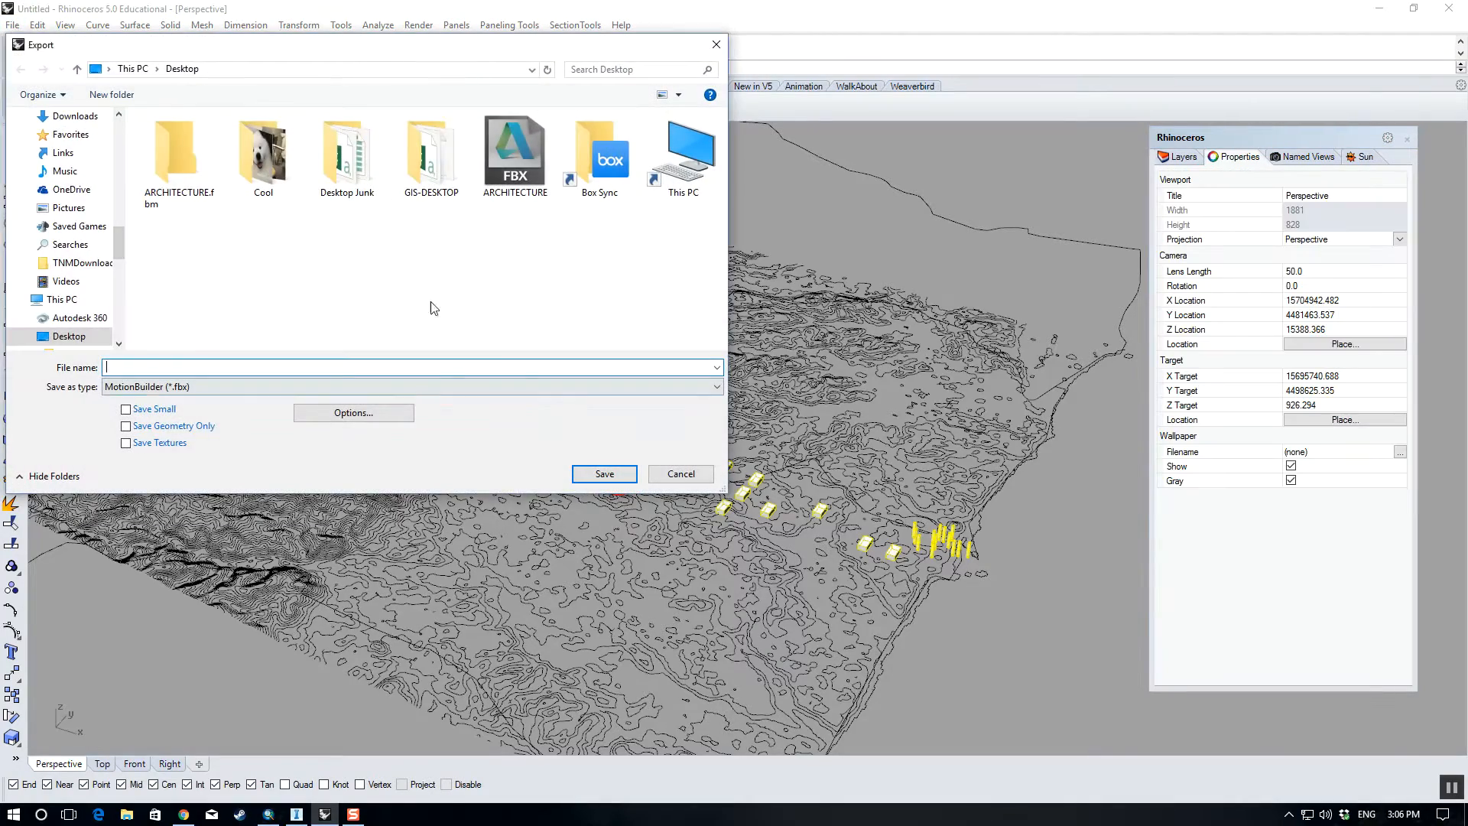
double_click(514, 153)
click(778, 413)
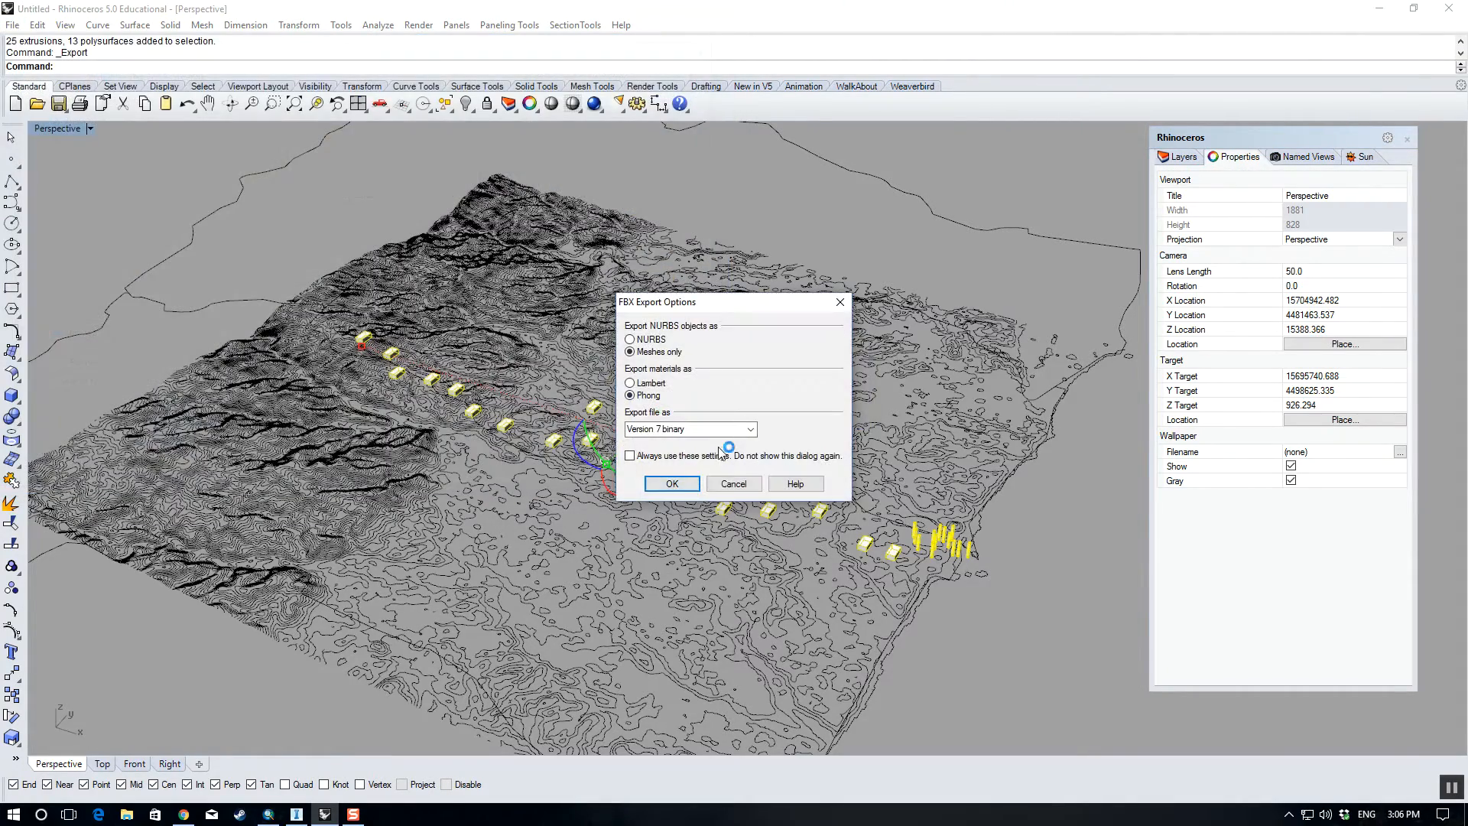
click(673, 485)
click(683, 388)
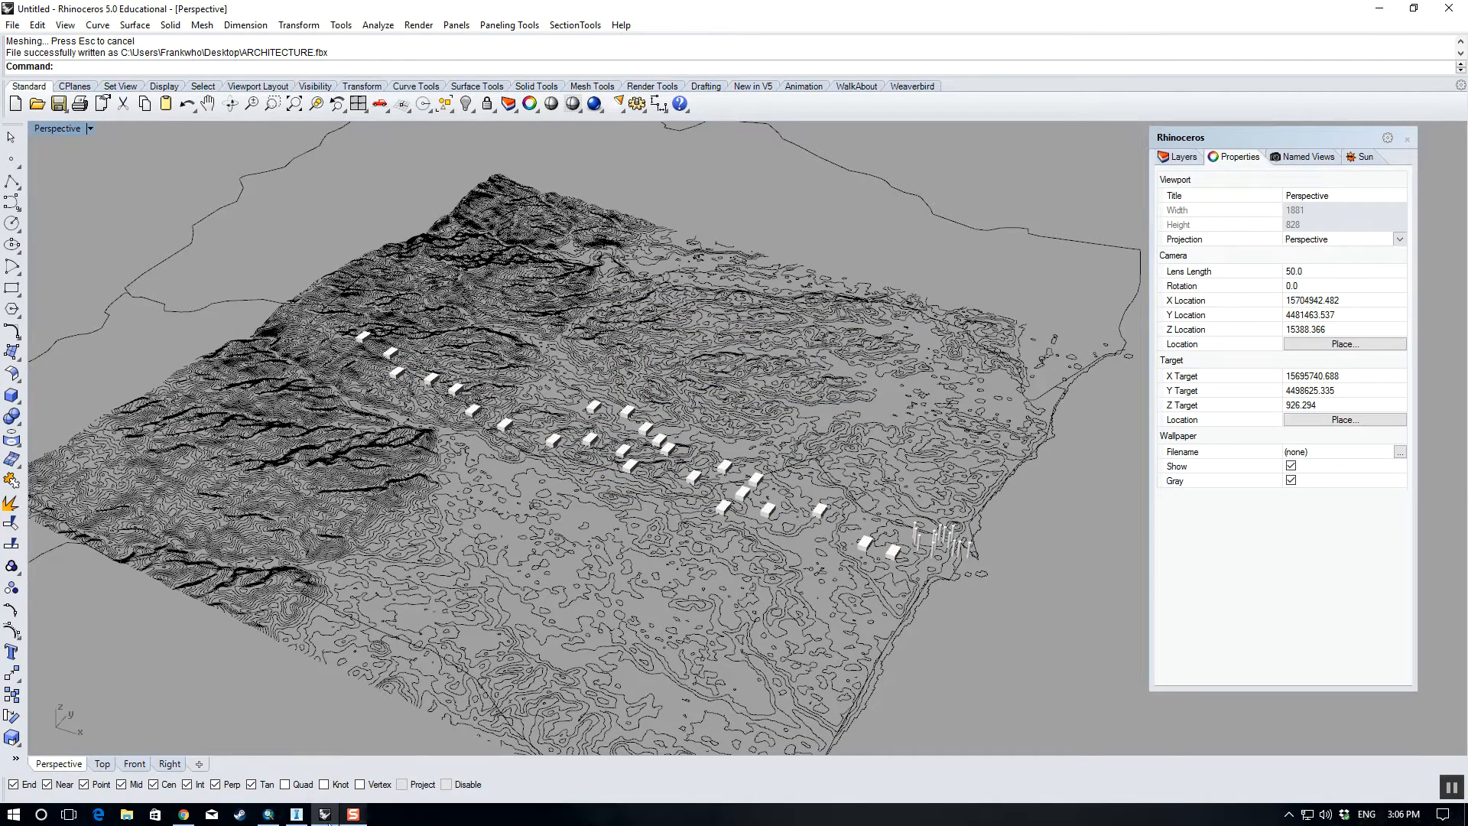
- Switch to InfraWorks and reload the ARCHITECTURE data source from the re-exported FBX
click(296, 814)
drag(759, 395, 773, 369)
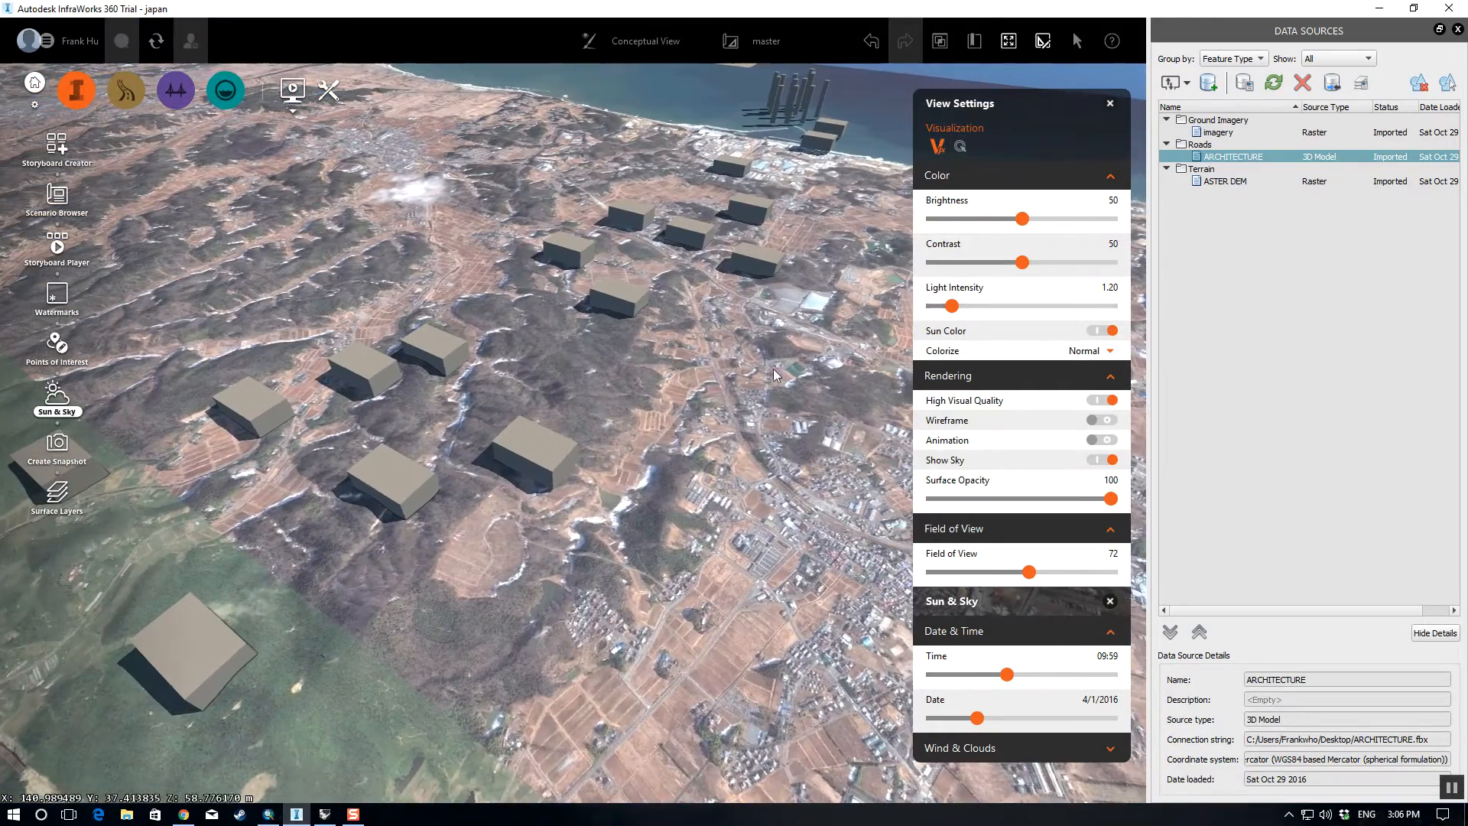
right_click(1209, 161)
click(1269, 184)
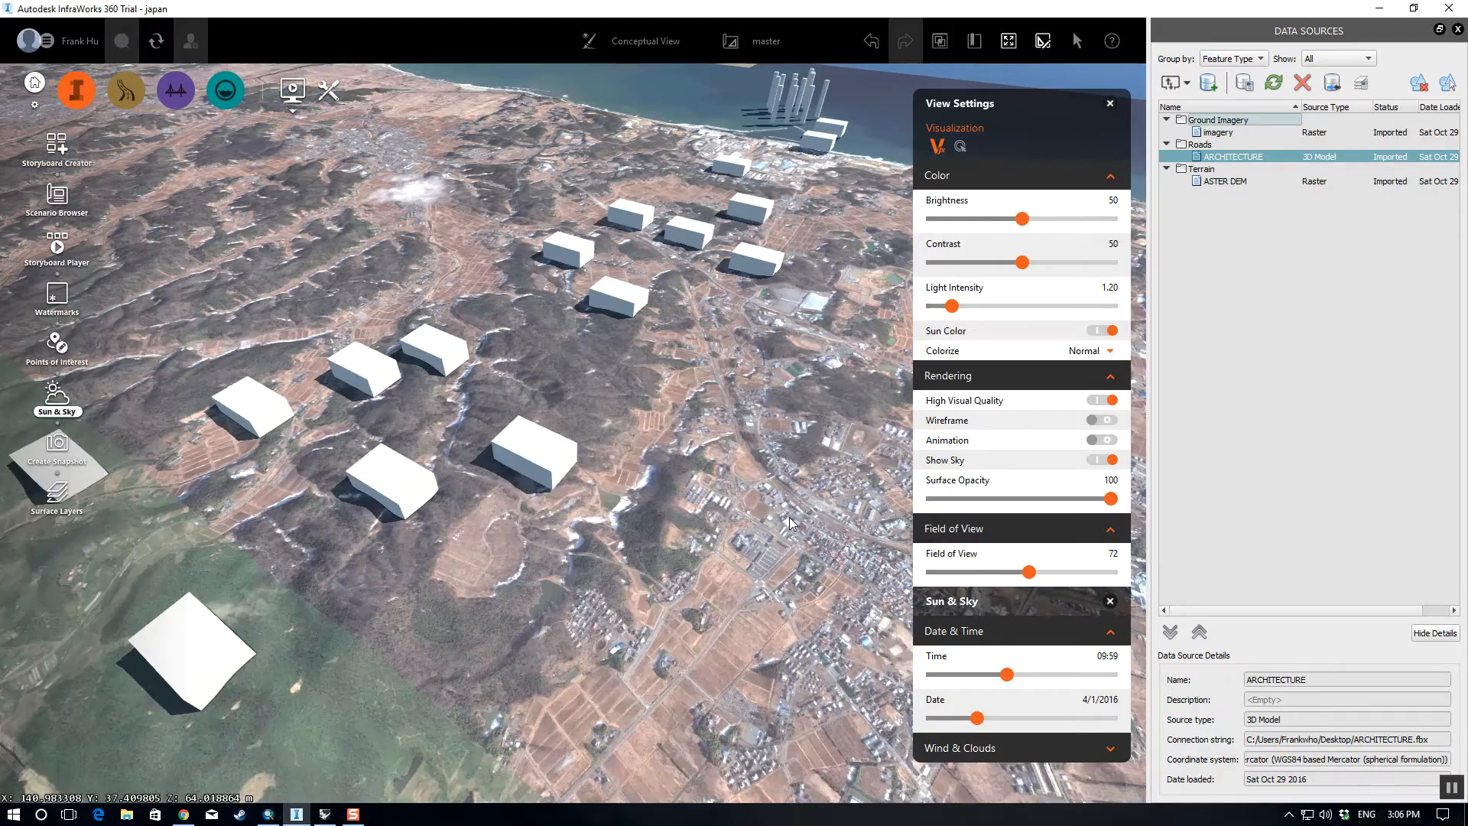
- Inspect the material and placement of the reloaded buildings along the terrain, from close range to the whole model
drag(819, 490, 617, 503)
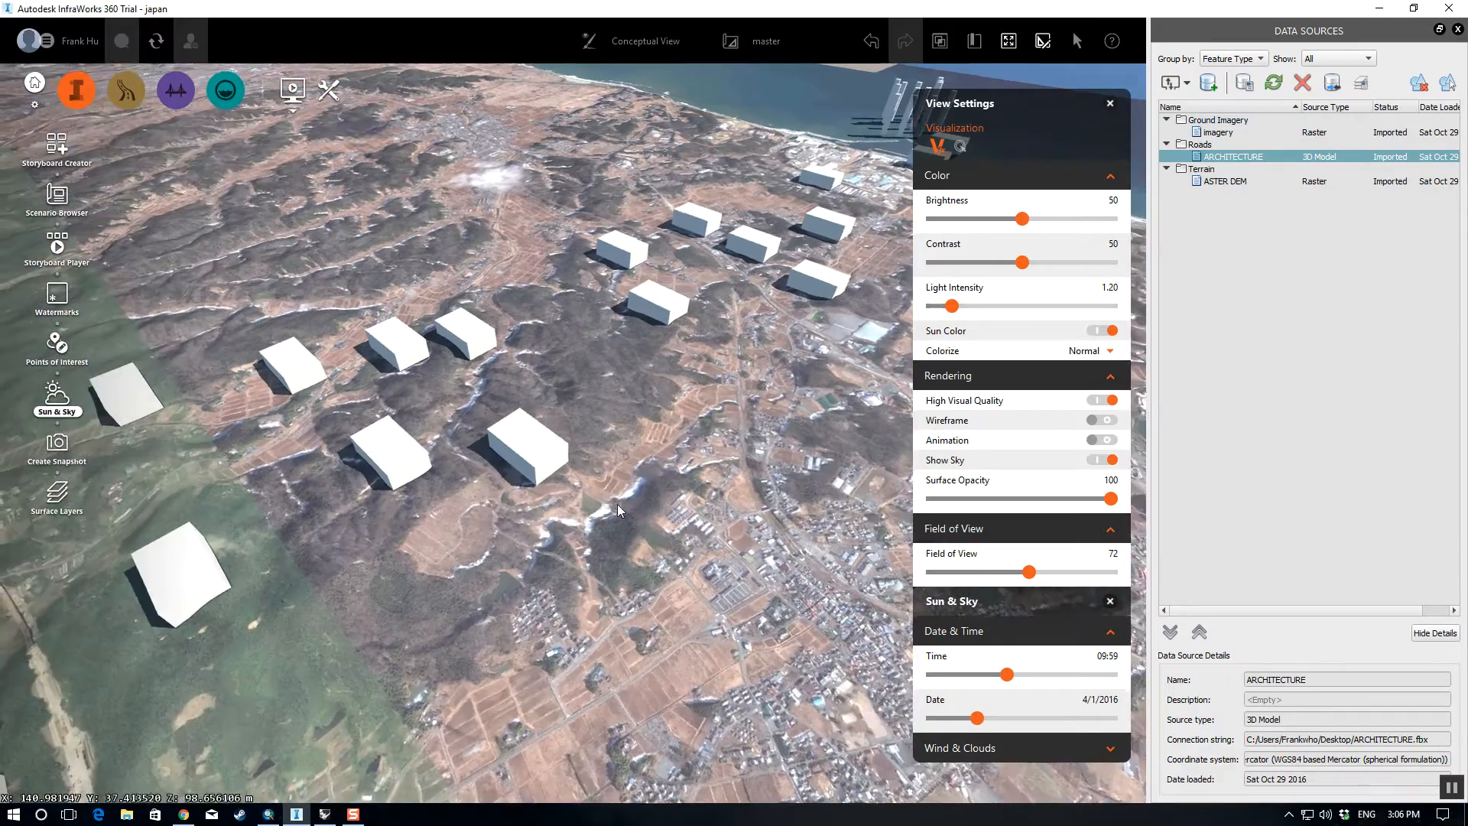
middle_drag(617, 504, 772, 342)
drag(773, 341, 736, 411)
middle_drag(681, 390, 712, 302)
middle_drag(703, 455, 693, 376)
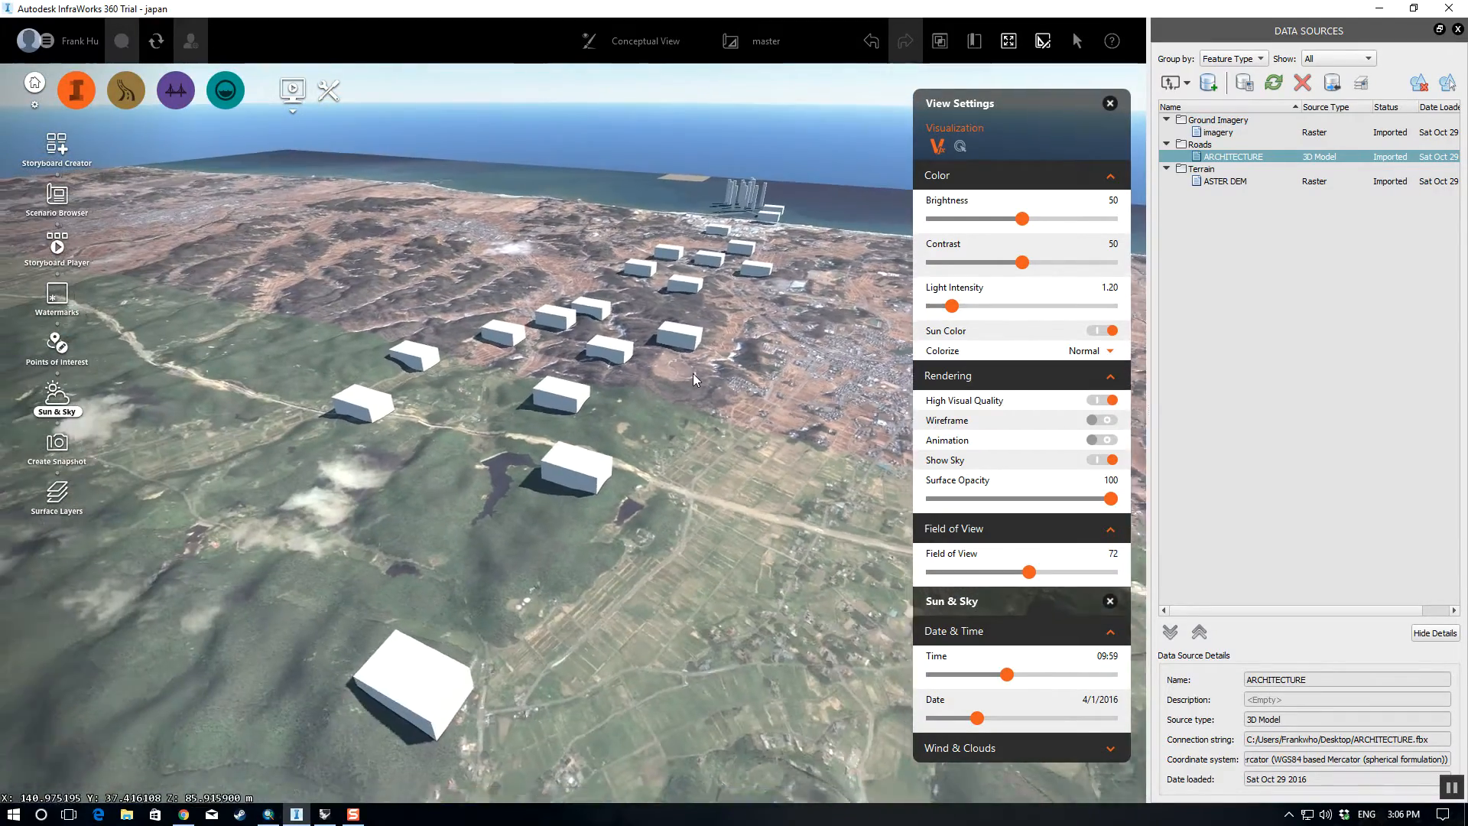
scroll(692, 376, down, 3)
middle_drag(635, 502, 801, 388)
drag(801, 384, 726, 433)
middle_drag(726, 433, 717, 347)
drag(717, 347, 428, 429)
drag(659, 548, 443, 523)
scroll(442, 517, down, 2)
middle_drag(175, 415, 257, 400)
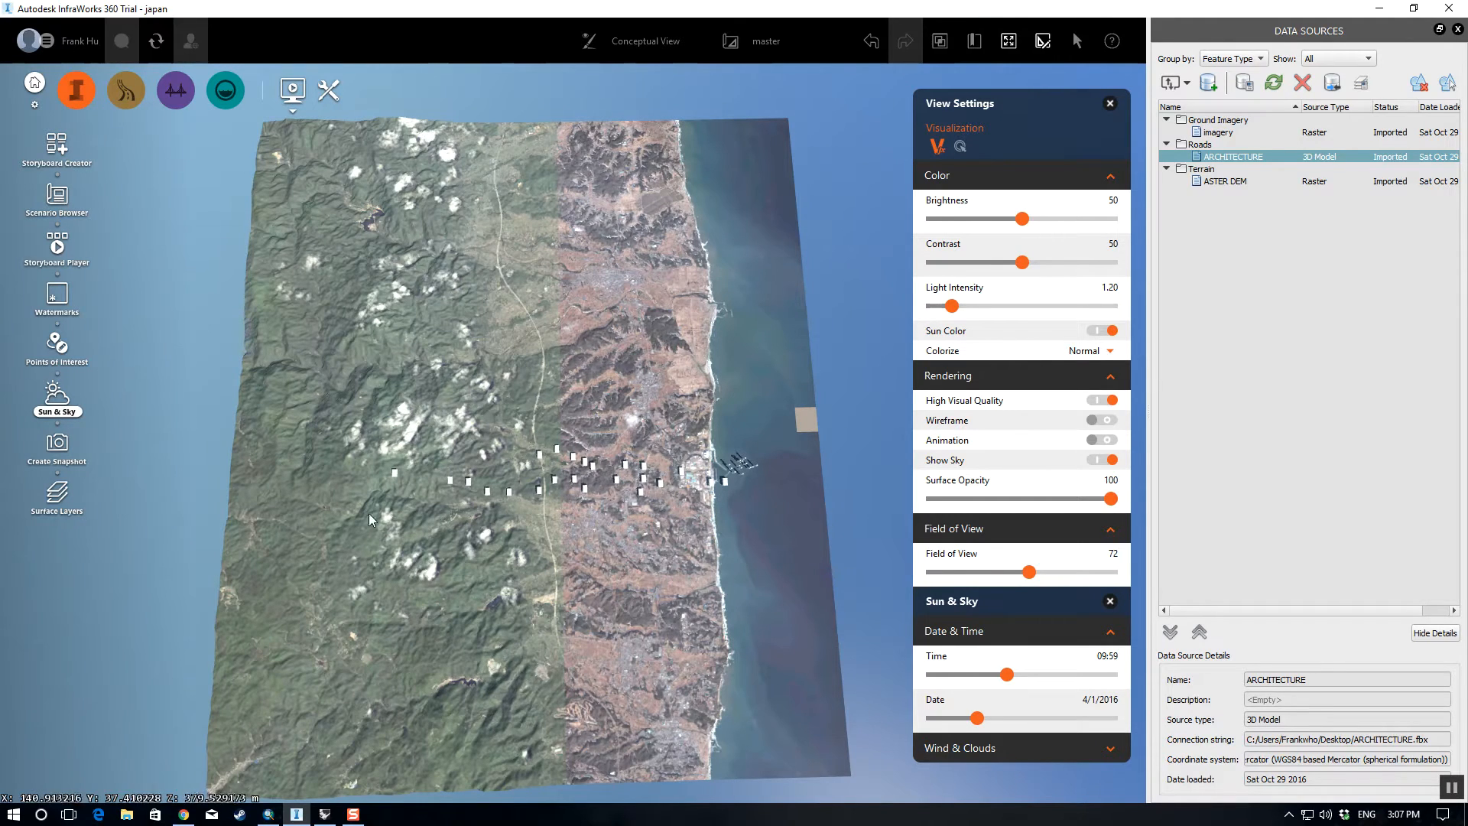
drag(383, 535, 218, 268)
- In Model Properties, redefine the model extent interactively with a bounding box that crops the terrain to a narrow strip around the buildings
click(329, 91)
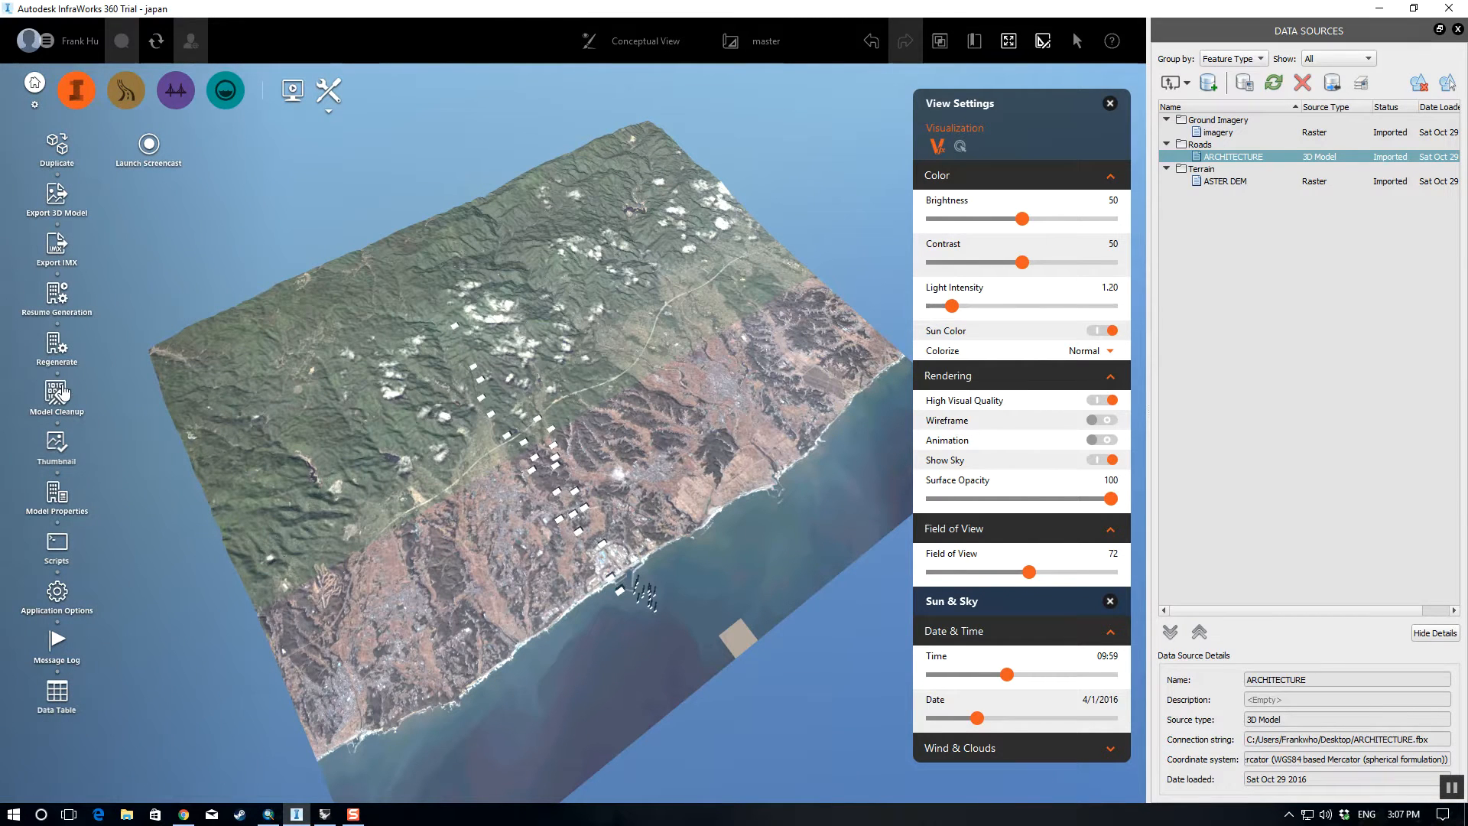
middle_drag(339, 413, 382, 412)
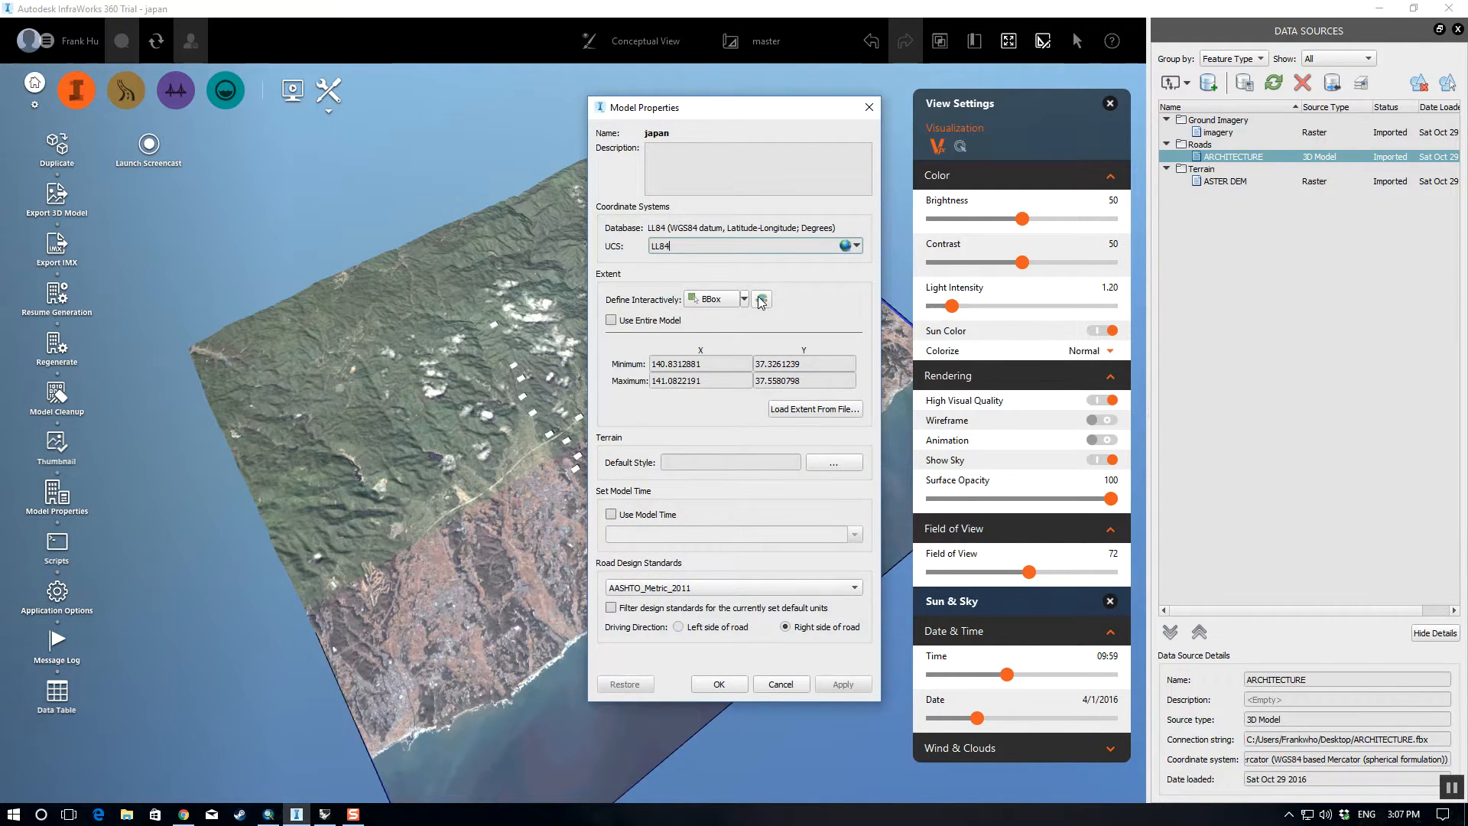
click(761, 301)
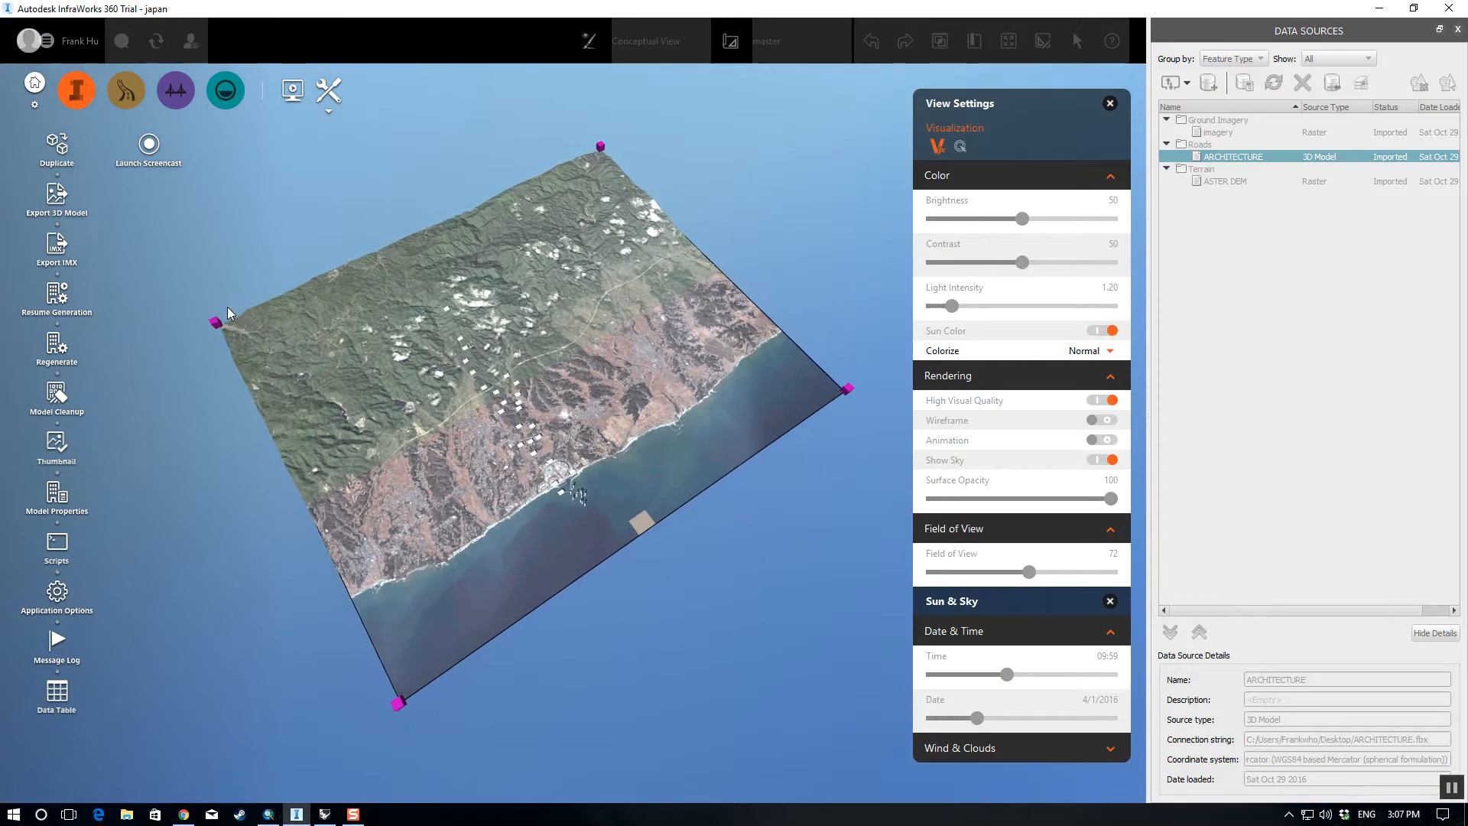
drag(229, 323, 405, 292)
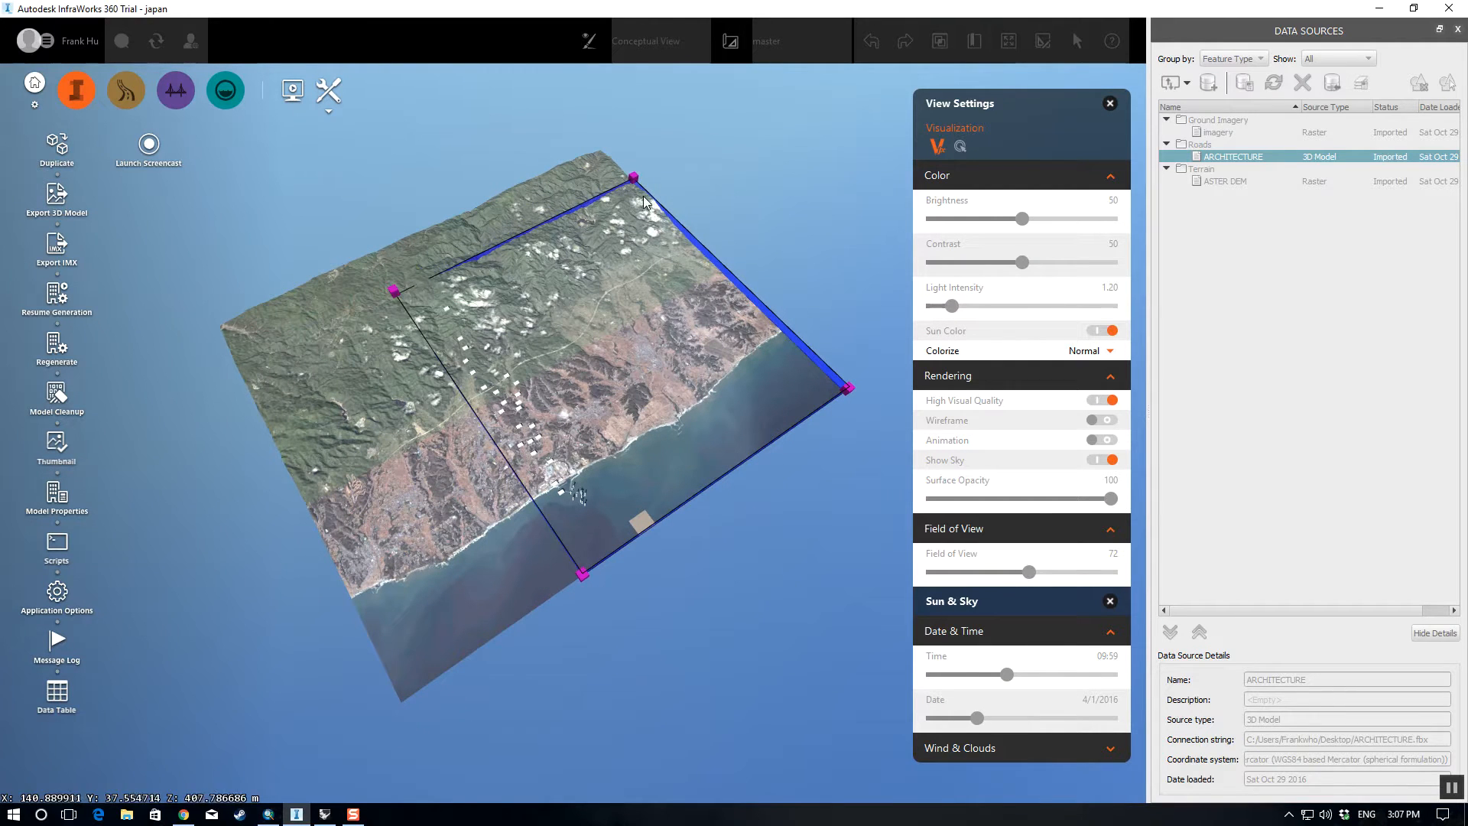
drag(630, 177, 459, 255)
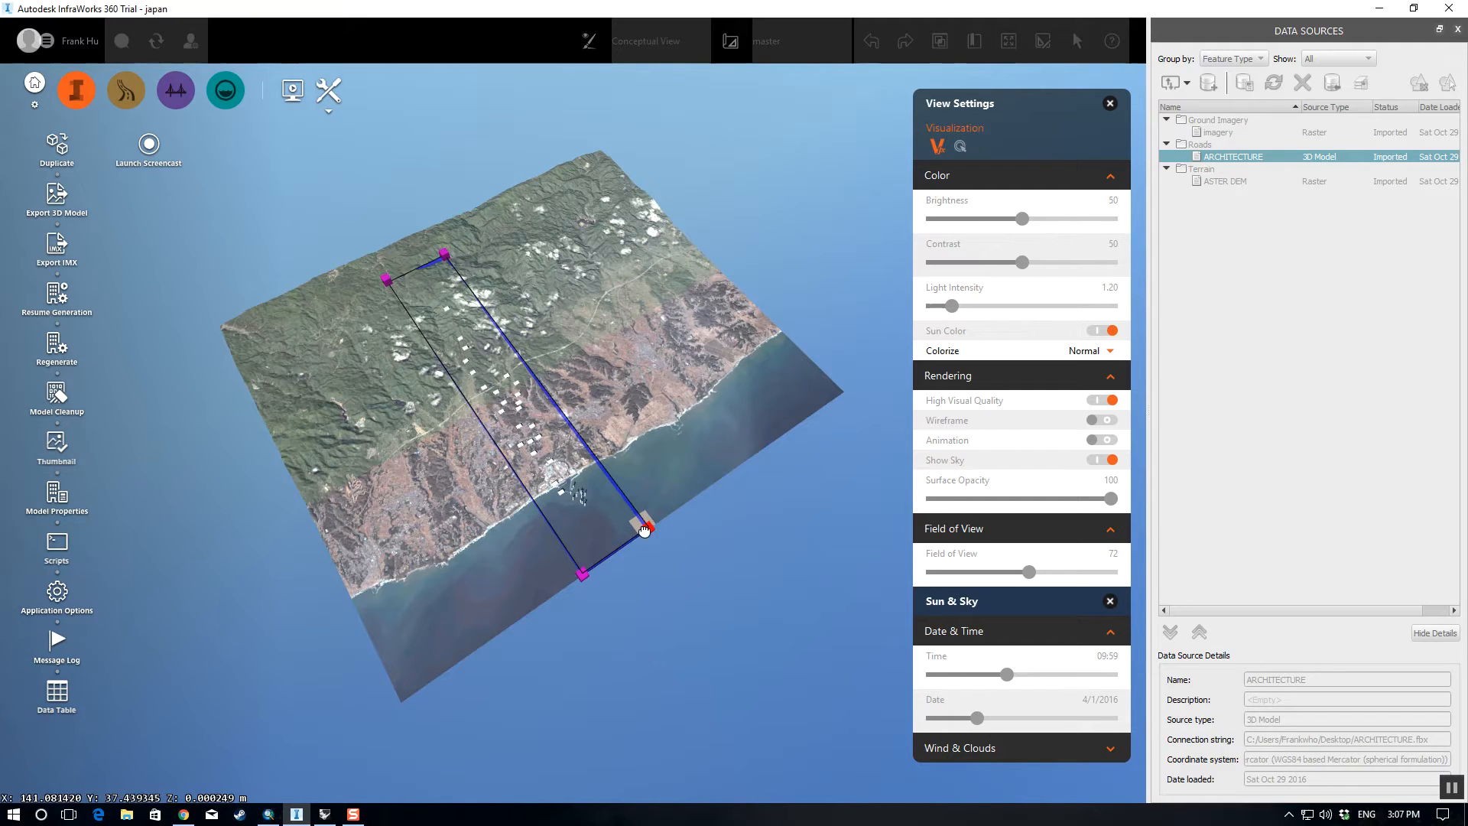
drag(625, 508, 565, 540)
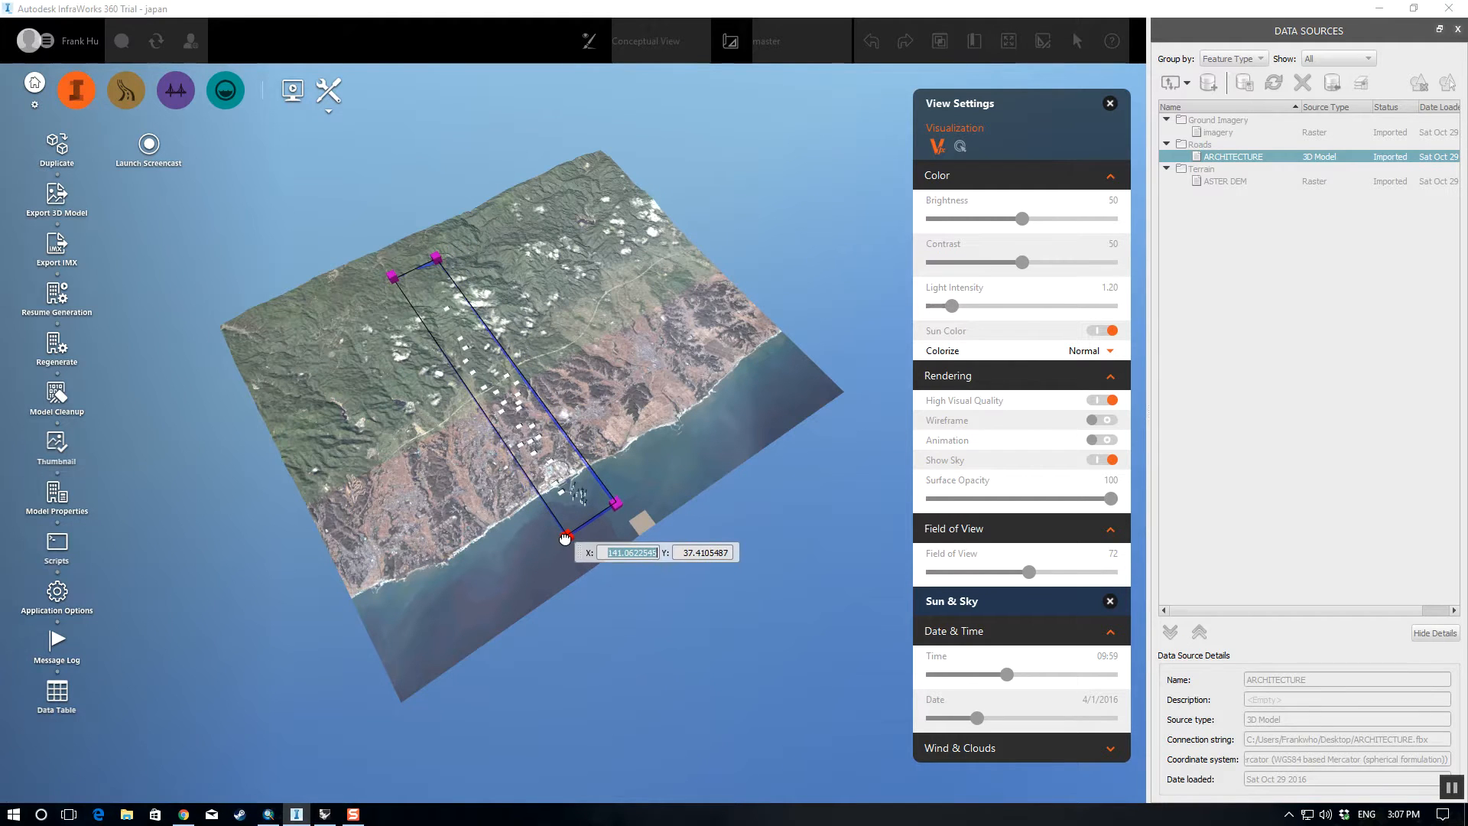
double_click(571, 548)
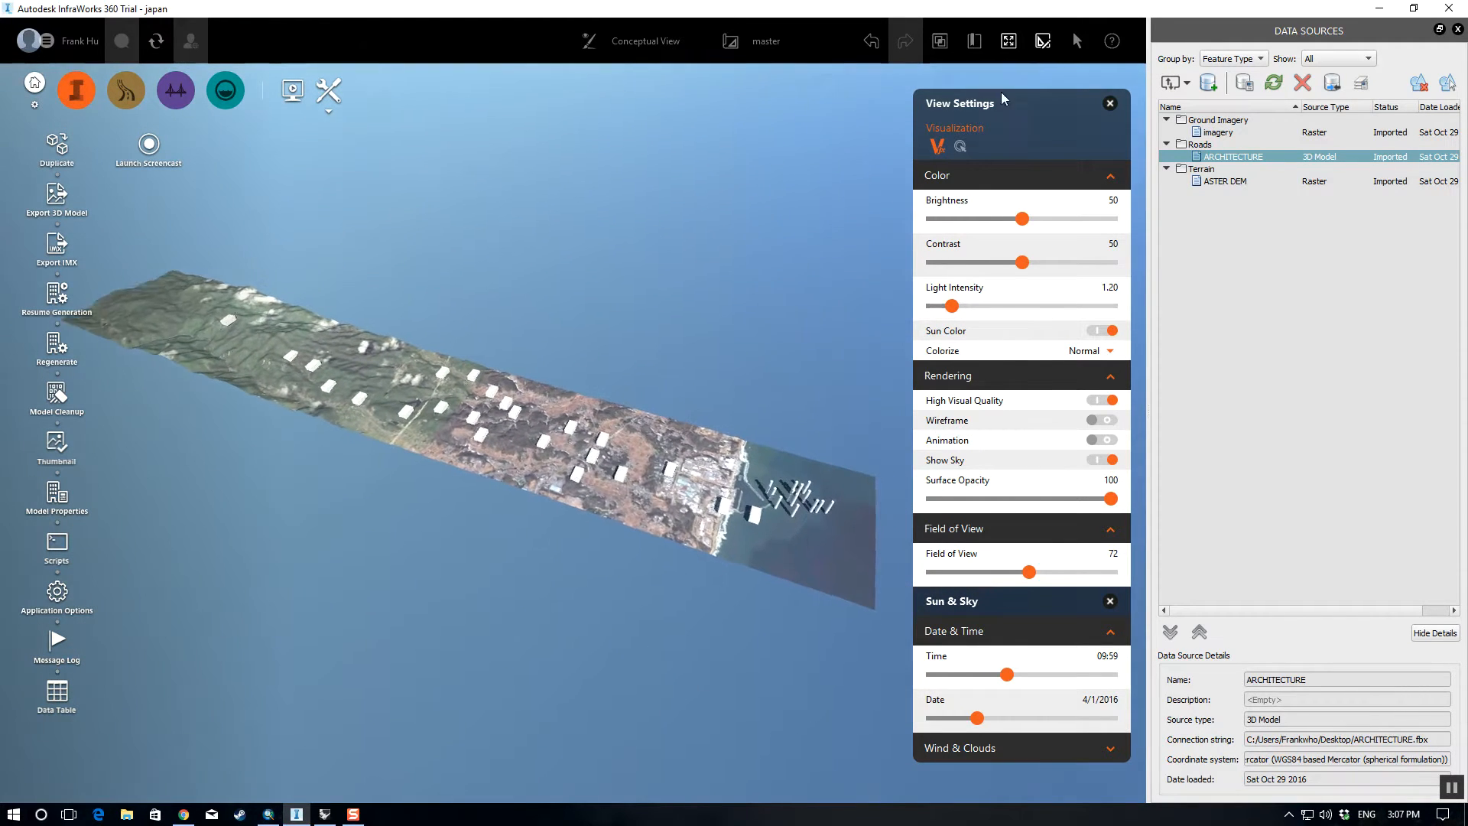
- Move the View Settings aside, set the field of view to 15 and frame the whole strip diagonally with the ocean end nearest
drag(979, 86, 1182, 55)
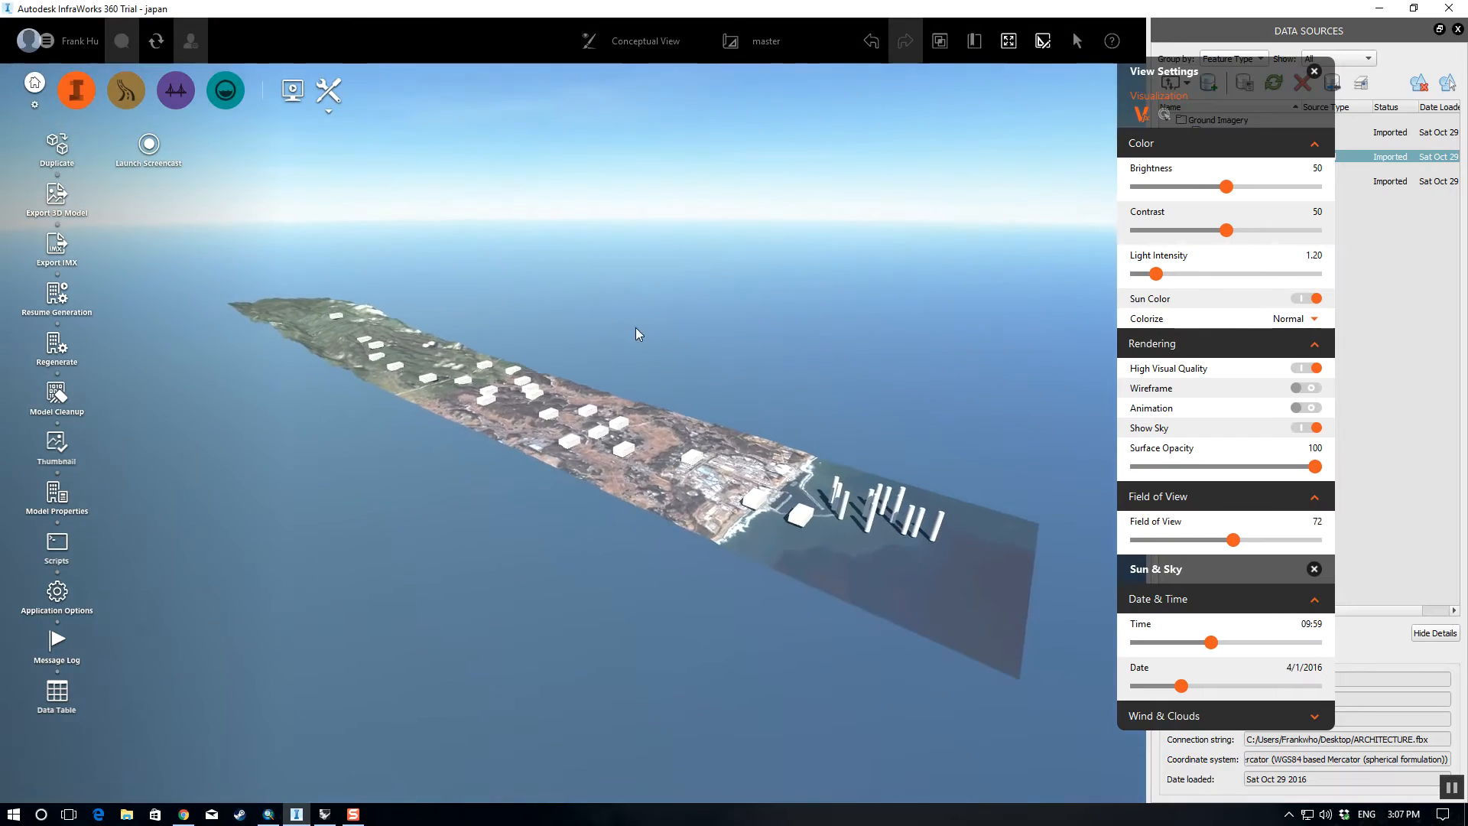
drag(635, 328, 551, 489)
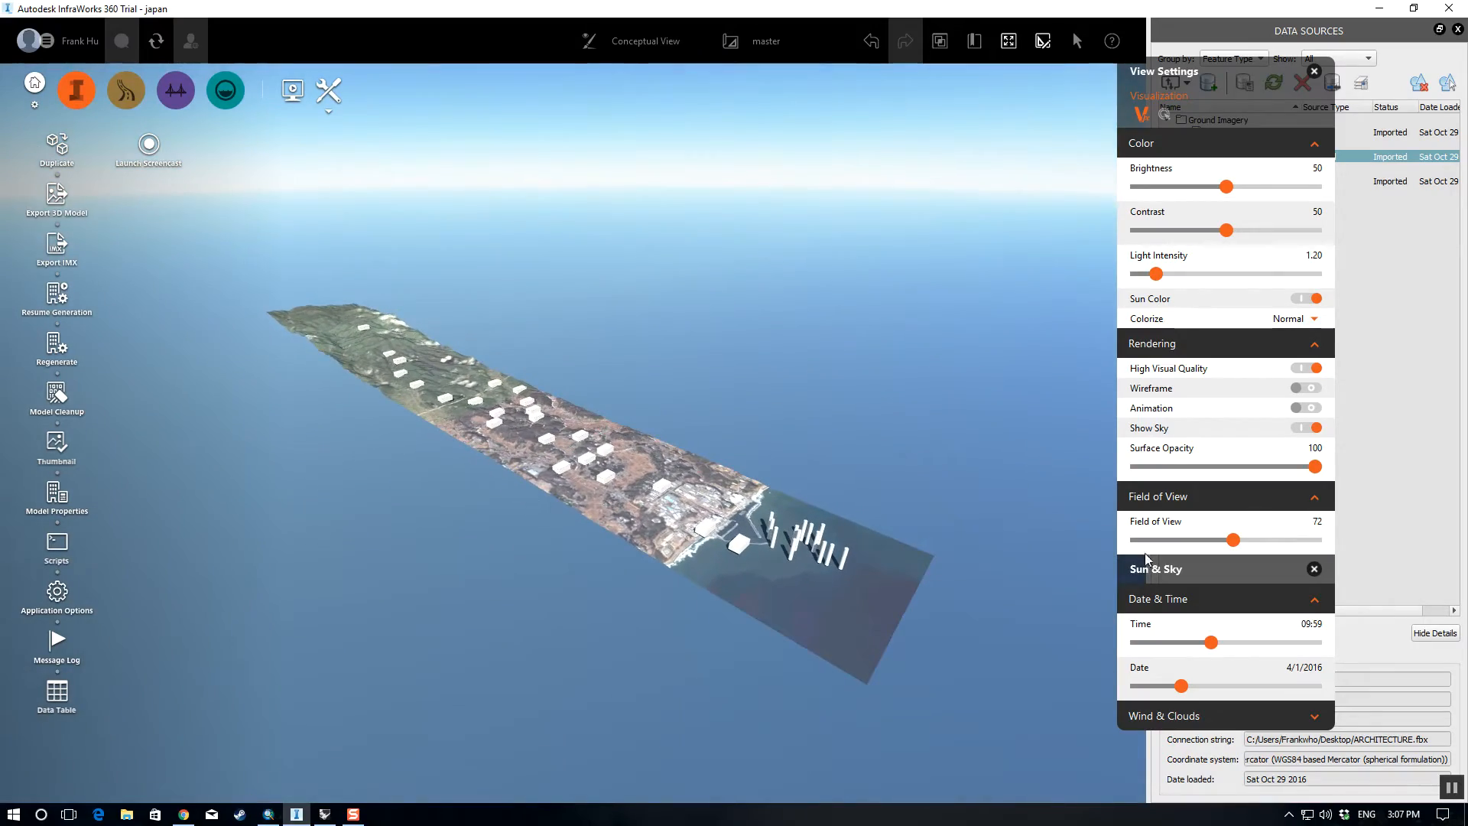
drag(1233, 540, 1138, 540)
drag(819, 457, 571, 600)
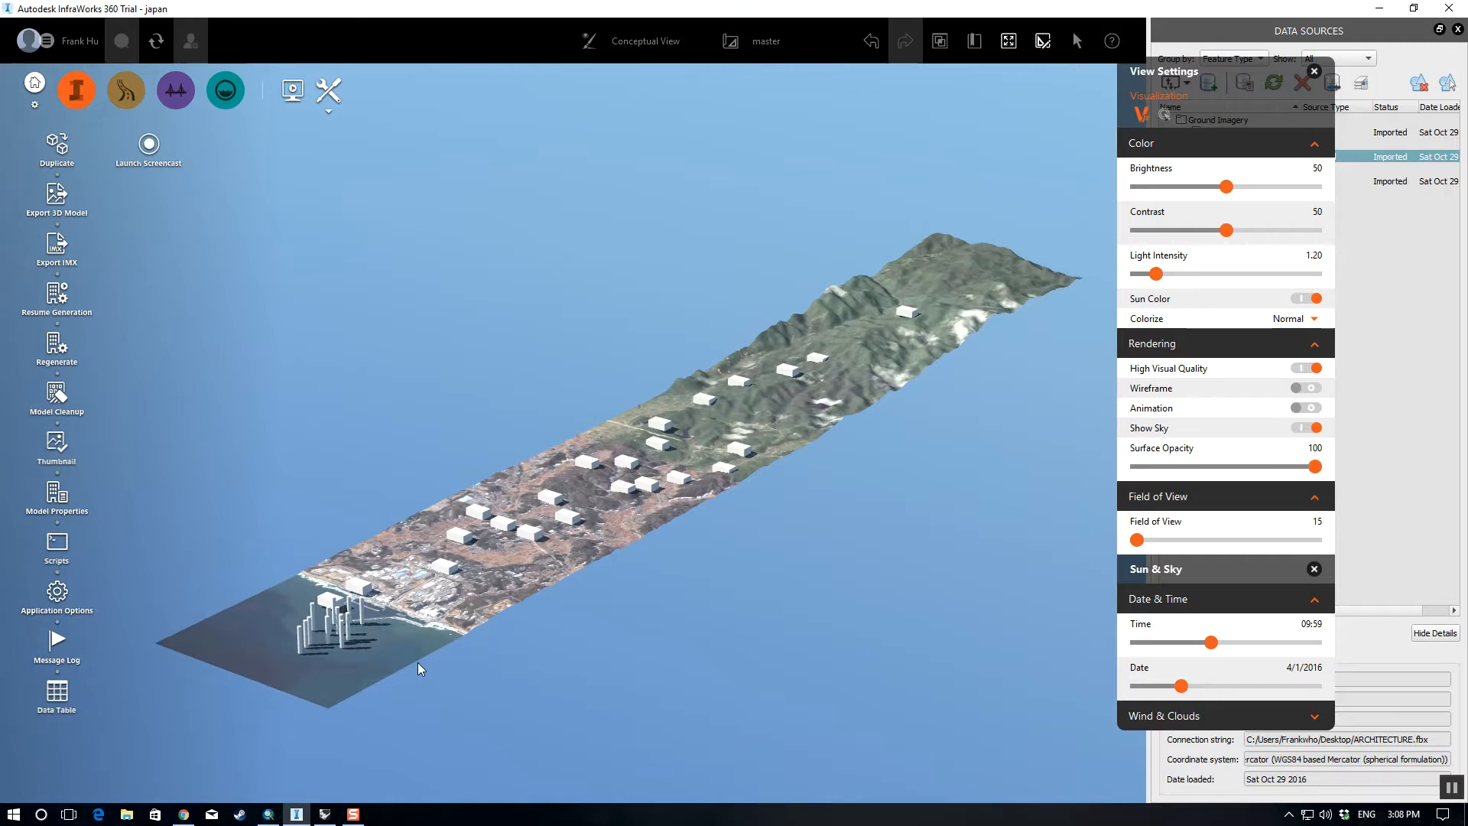
drag(788, 557, 1089, 433)
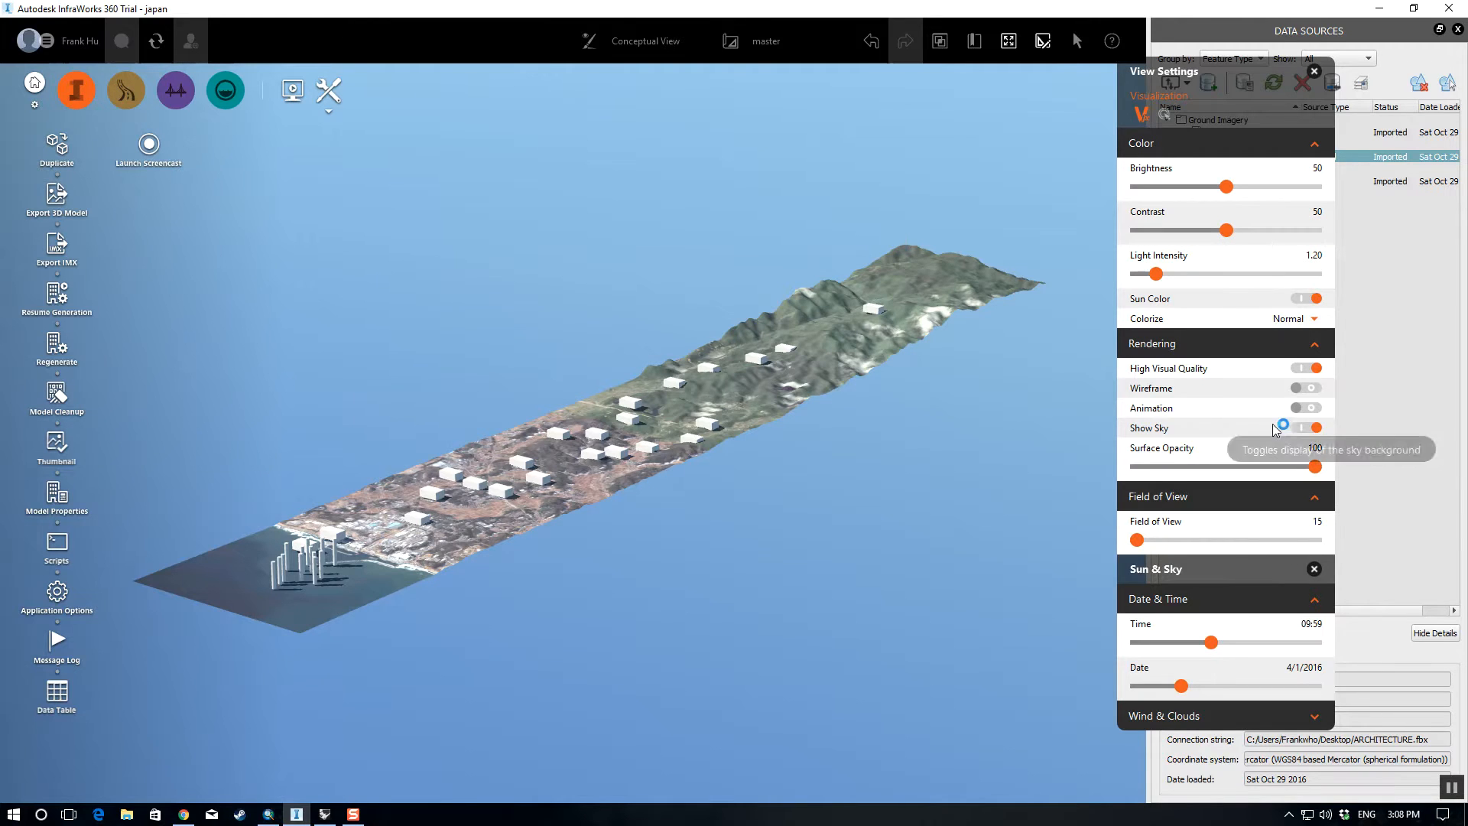
drag(915, 421, 952, 441)
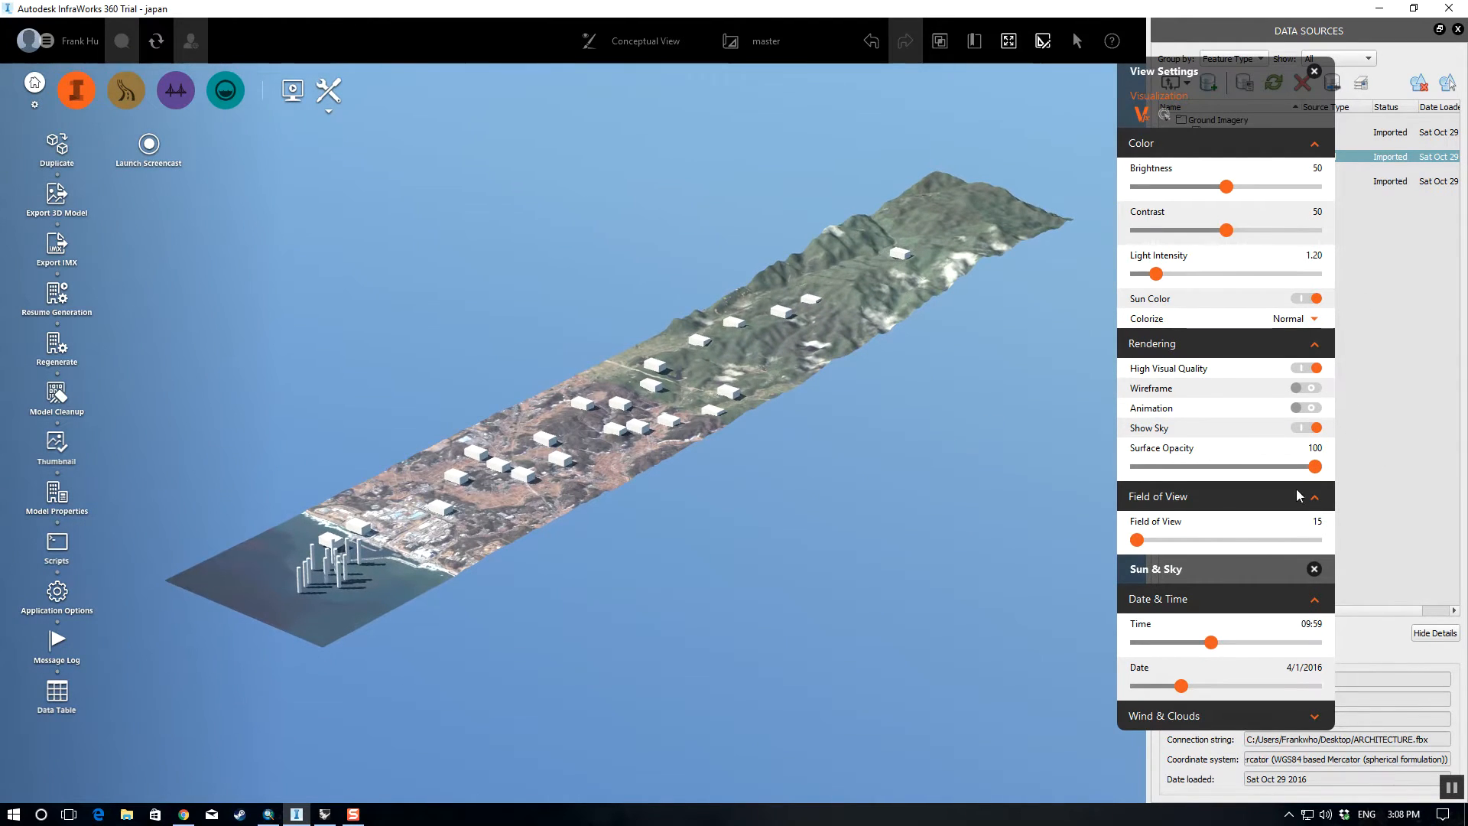
- Turn off the sky background and recentre the terrain strip in the view
click(1313, 428)
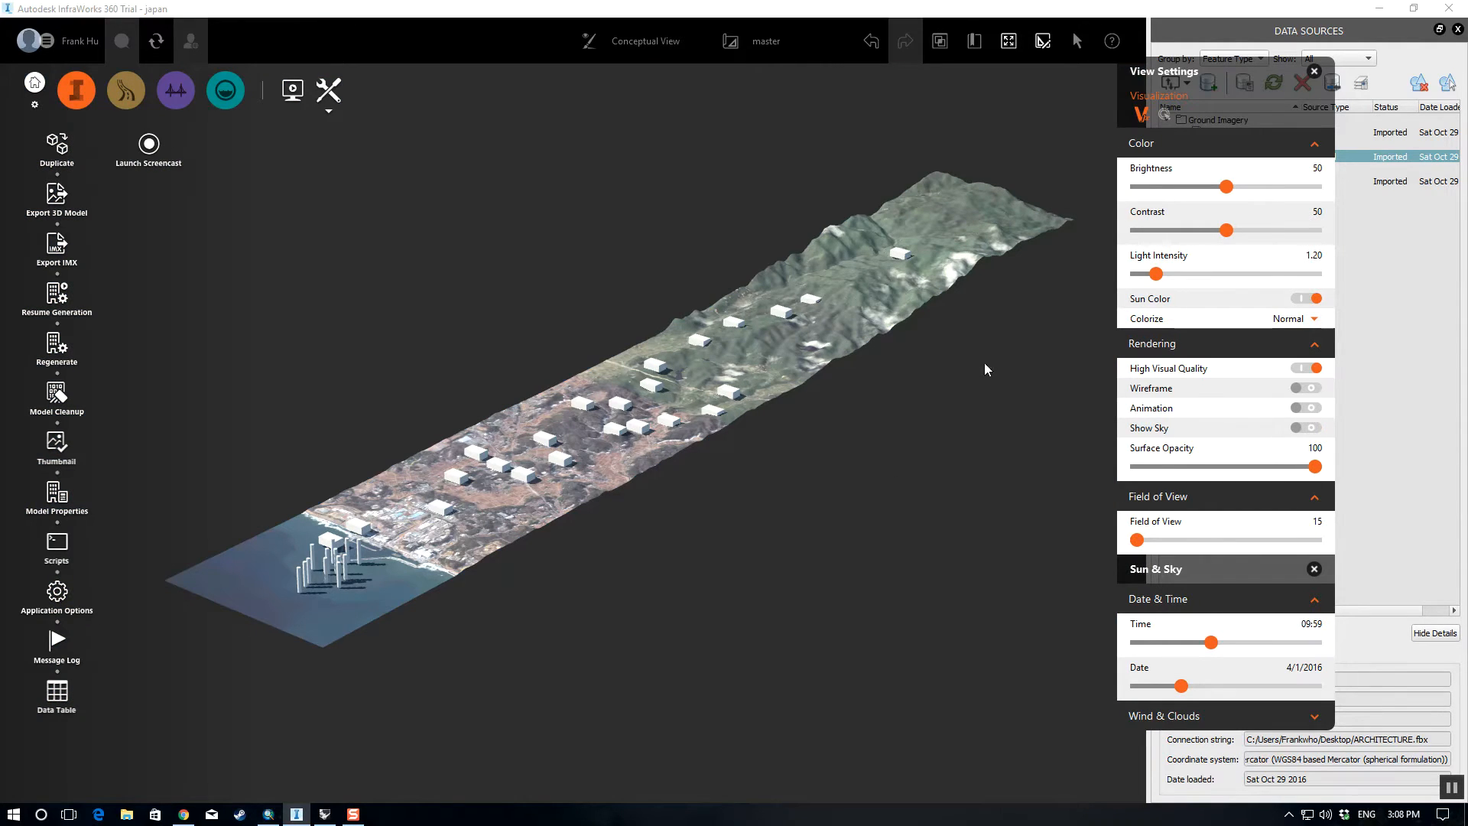
drag(1016, 479, 957, 471)
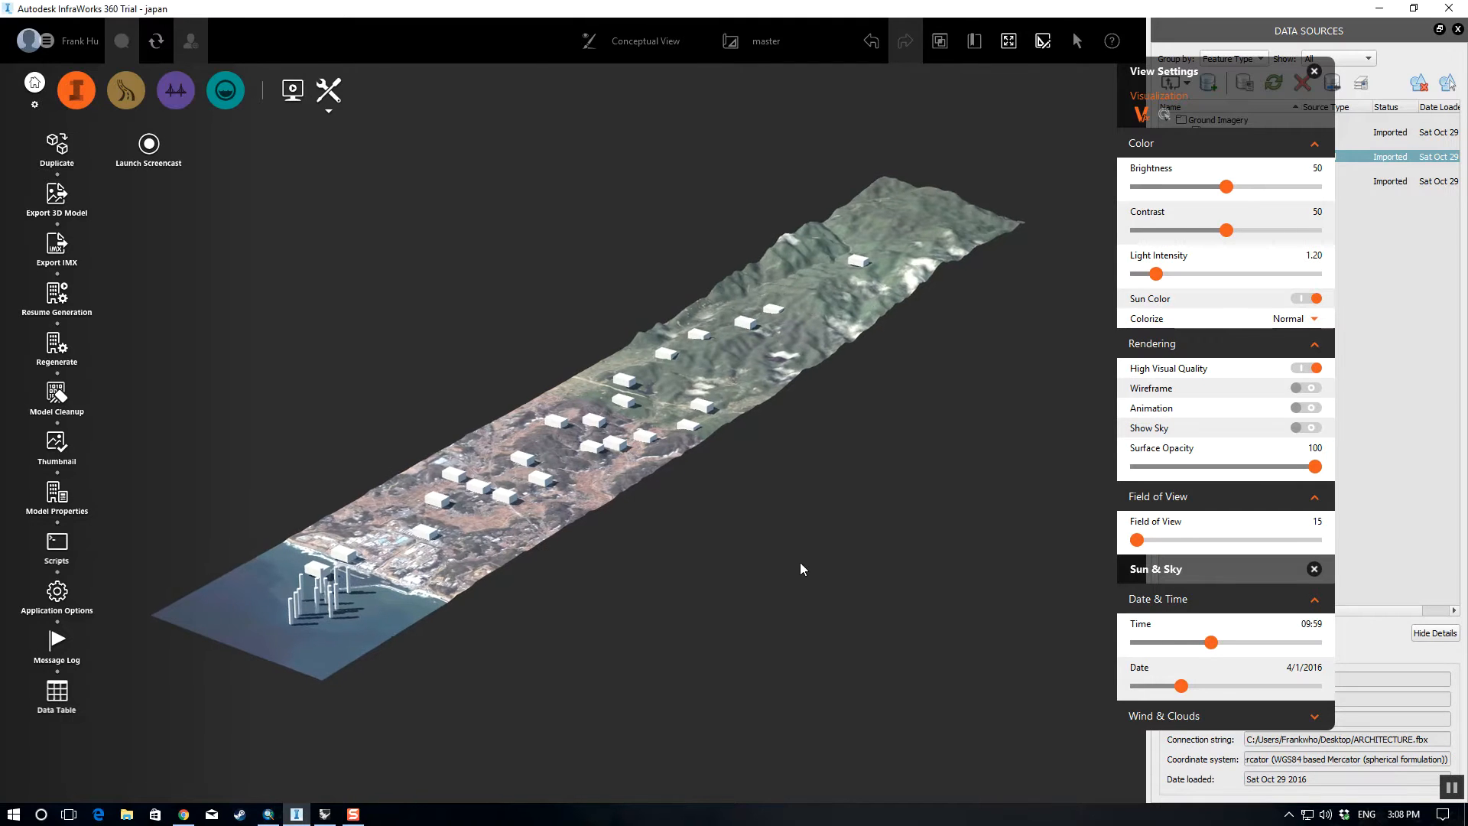
drag(792, 559, 803, 520)
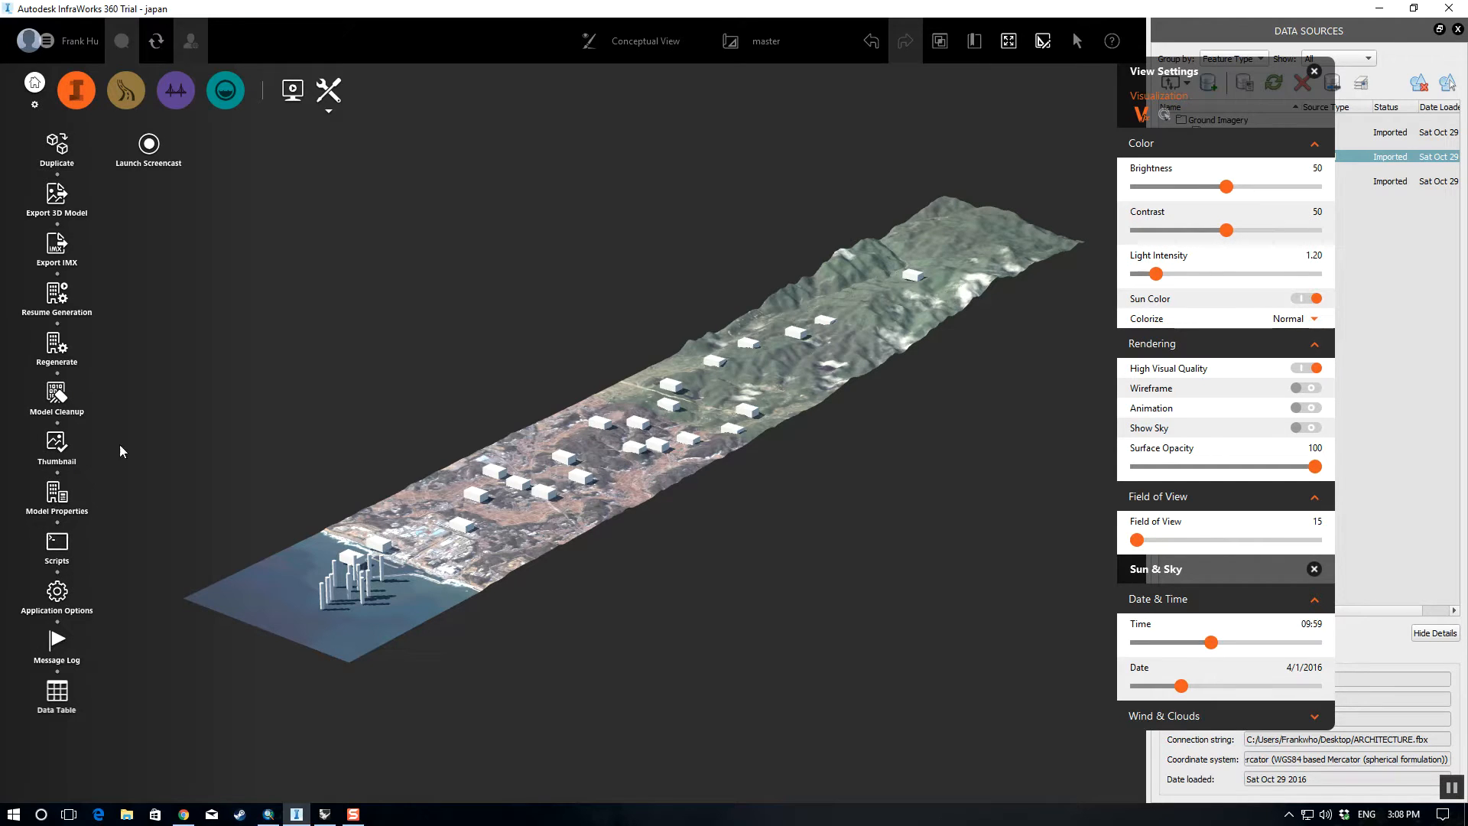
- Start a camera snapshot of the view with the resolution set to 5000 x 3000 pixels
click(305, 112)
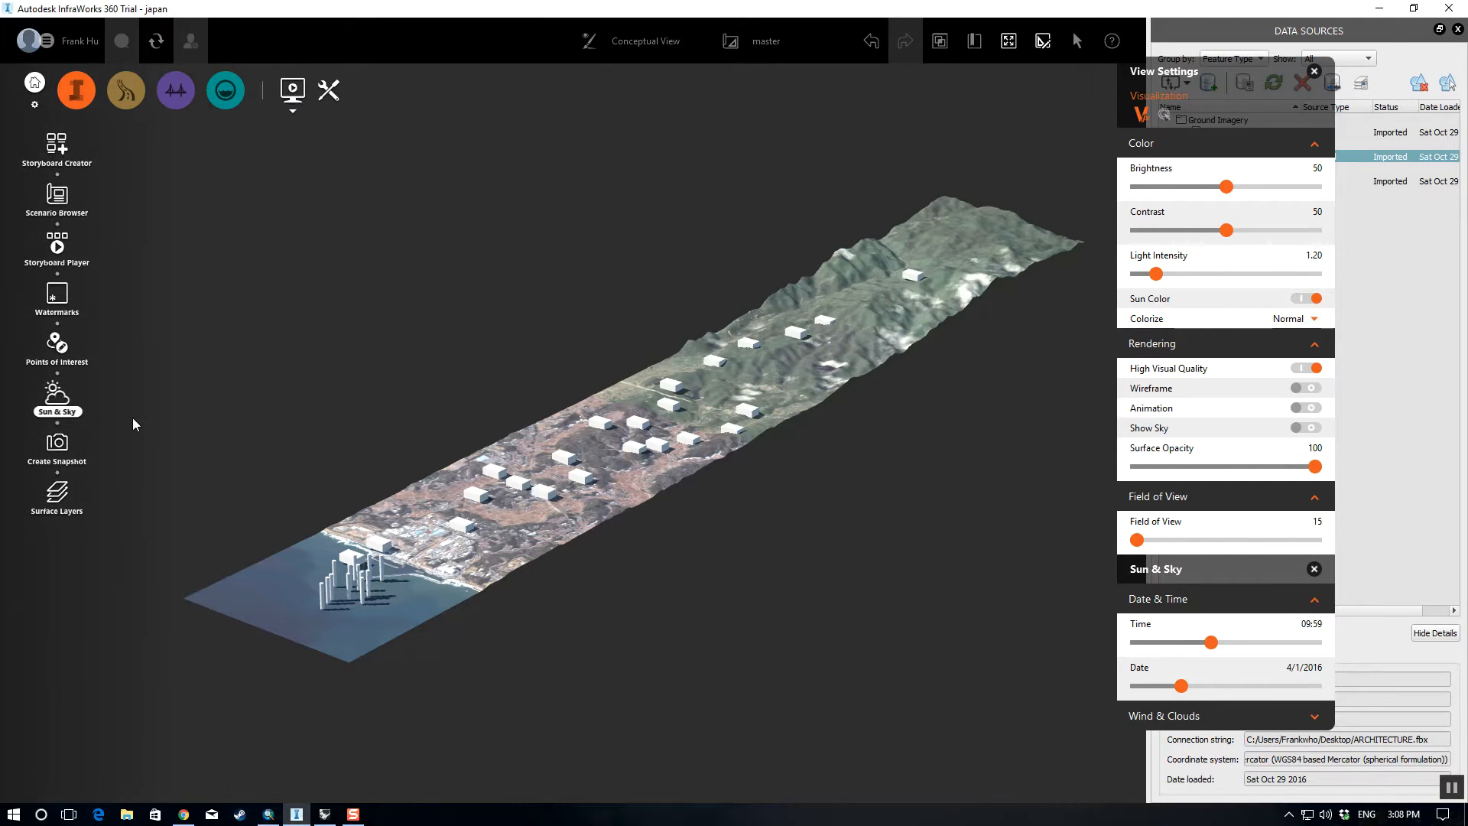
click(58, 448)
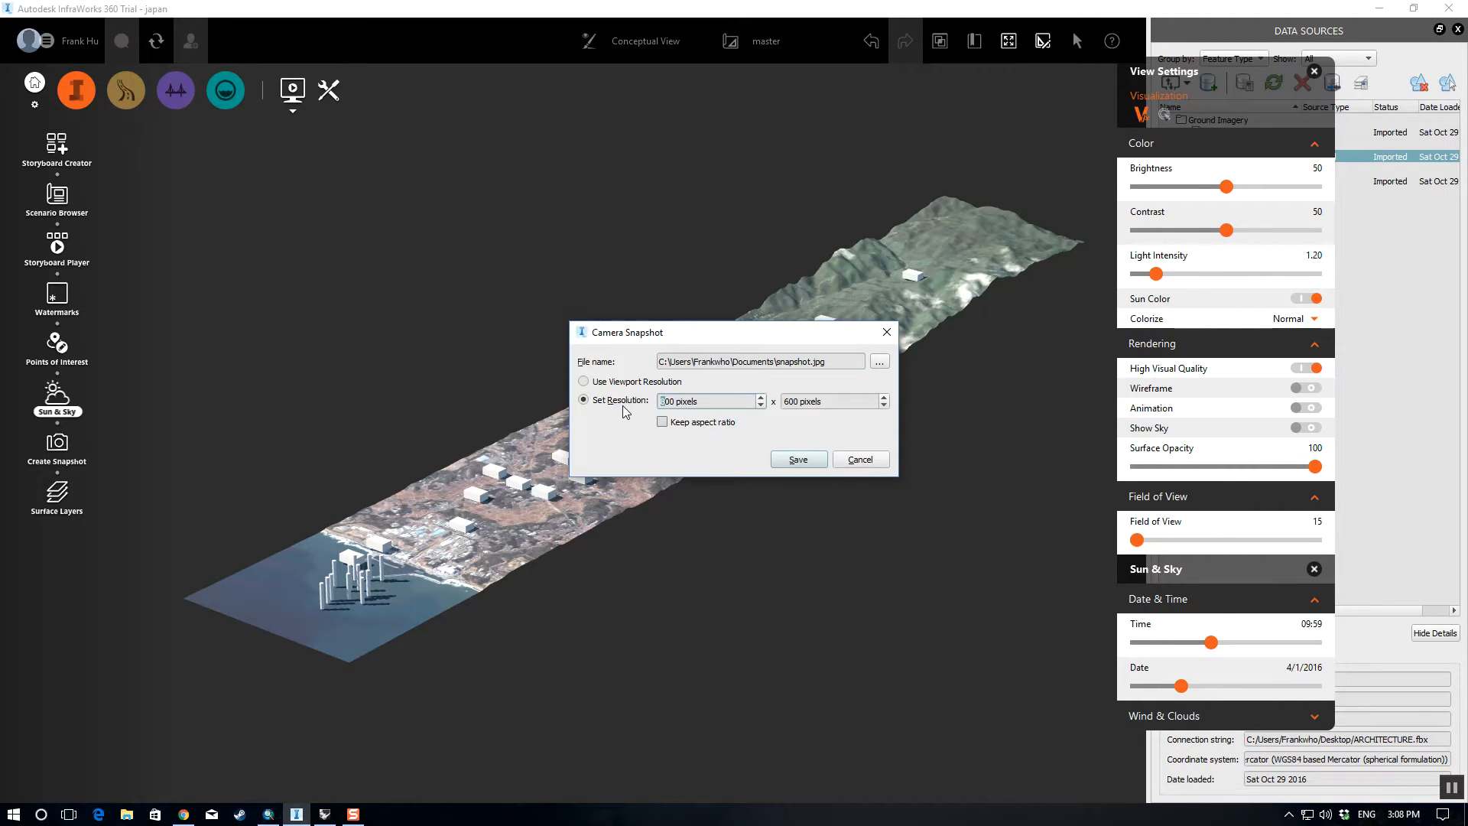
text(50)
double_click(790, 402)
text(3000)
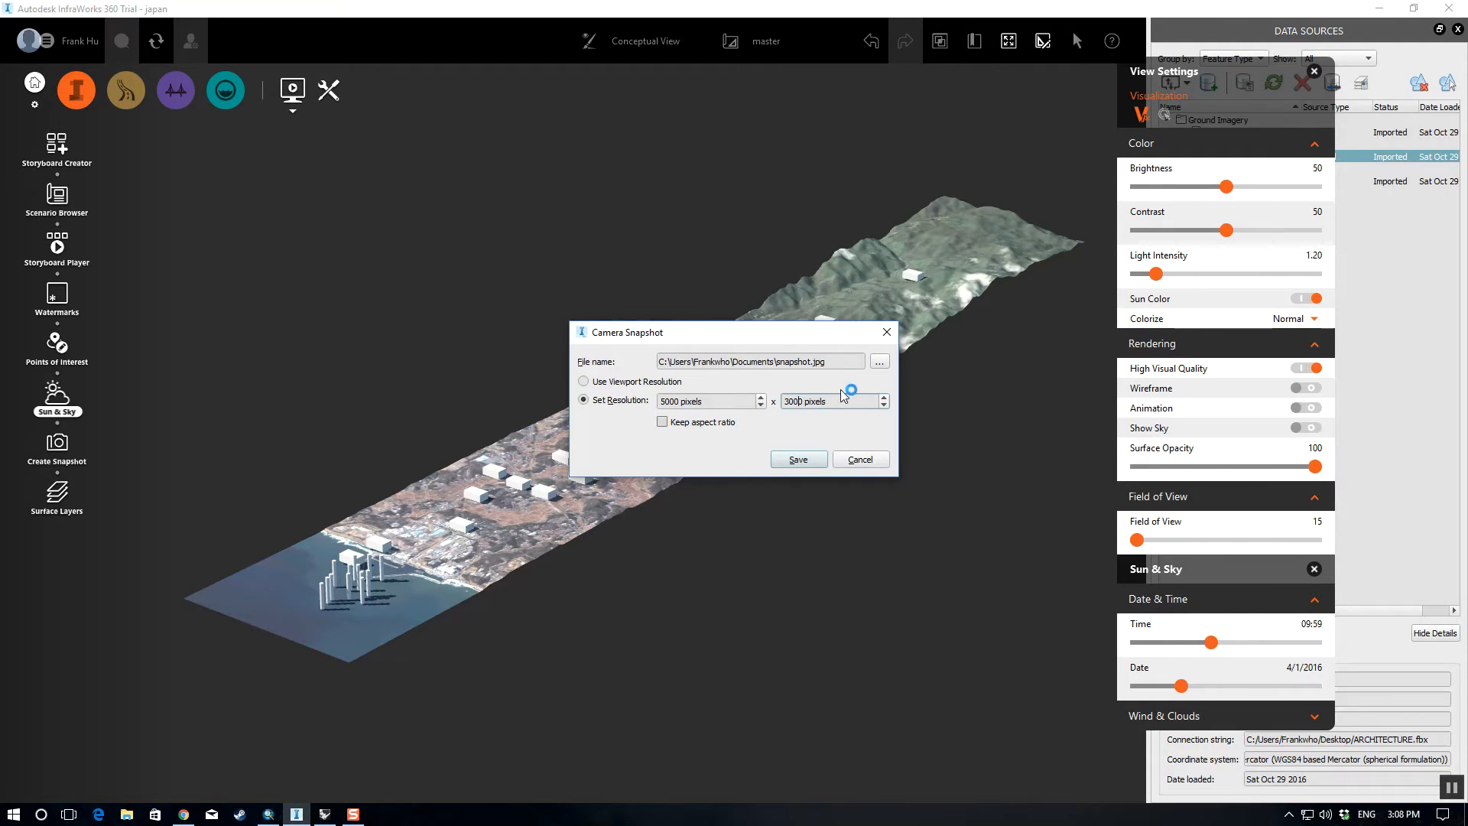
- Save the snapshot to the Desktop as a PNG image named SECTIONPERSPECTIVE
click(879, 361)
click(731, 698)
click(730, 725)
scroll(655, 448, up, 5)
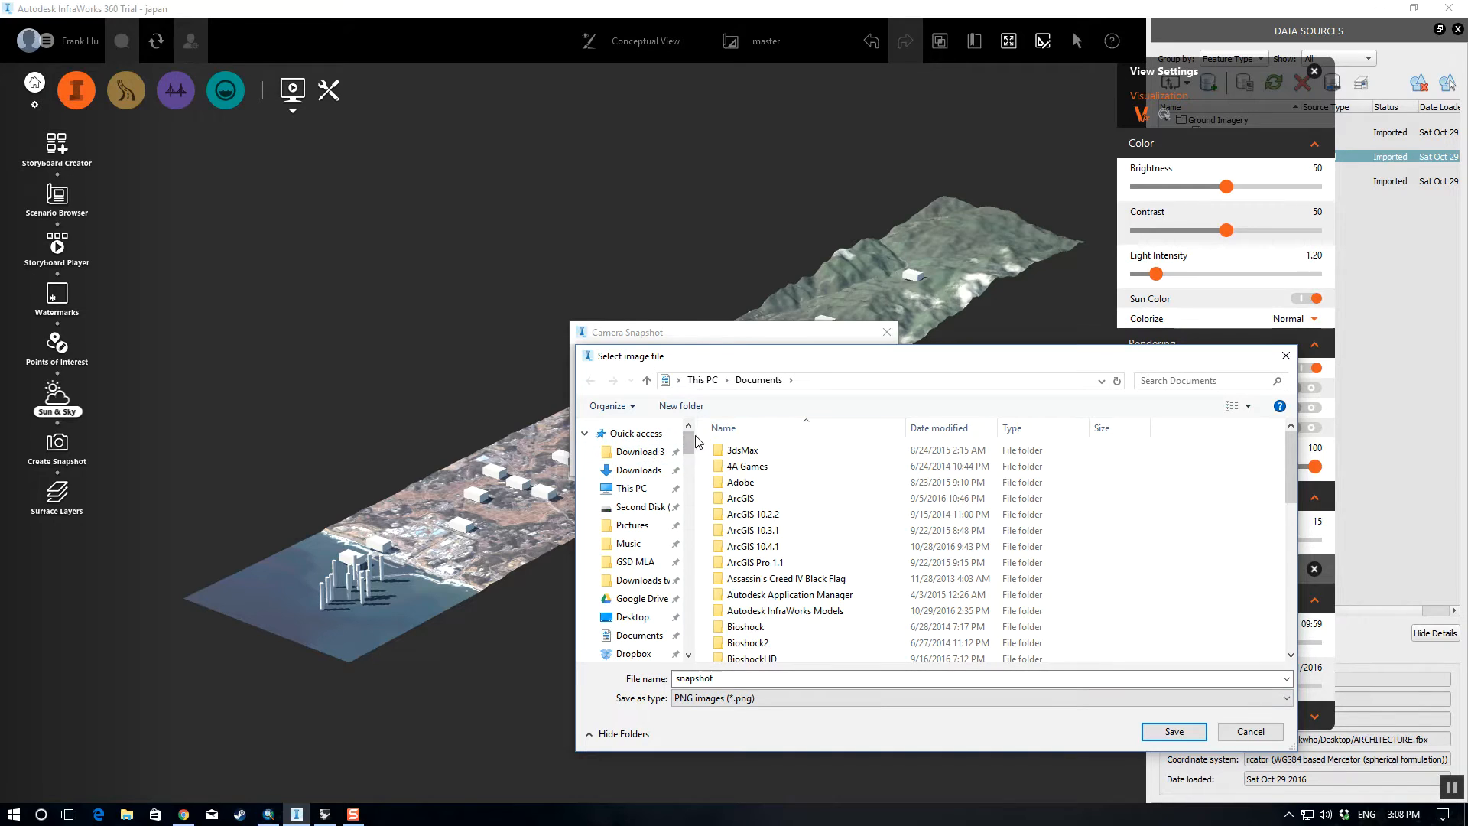
scroll(650, 551, down, 2)
click(638, 582)
double_click(803, 679)
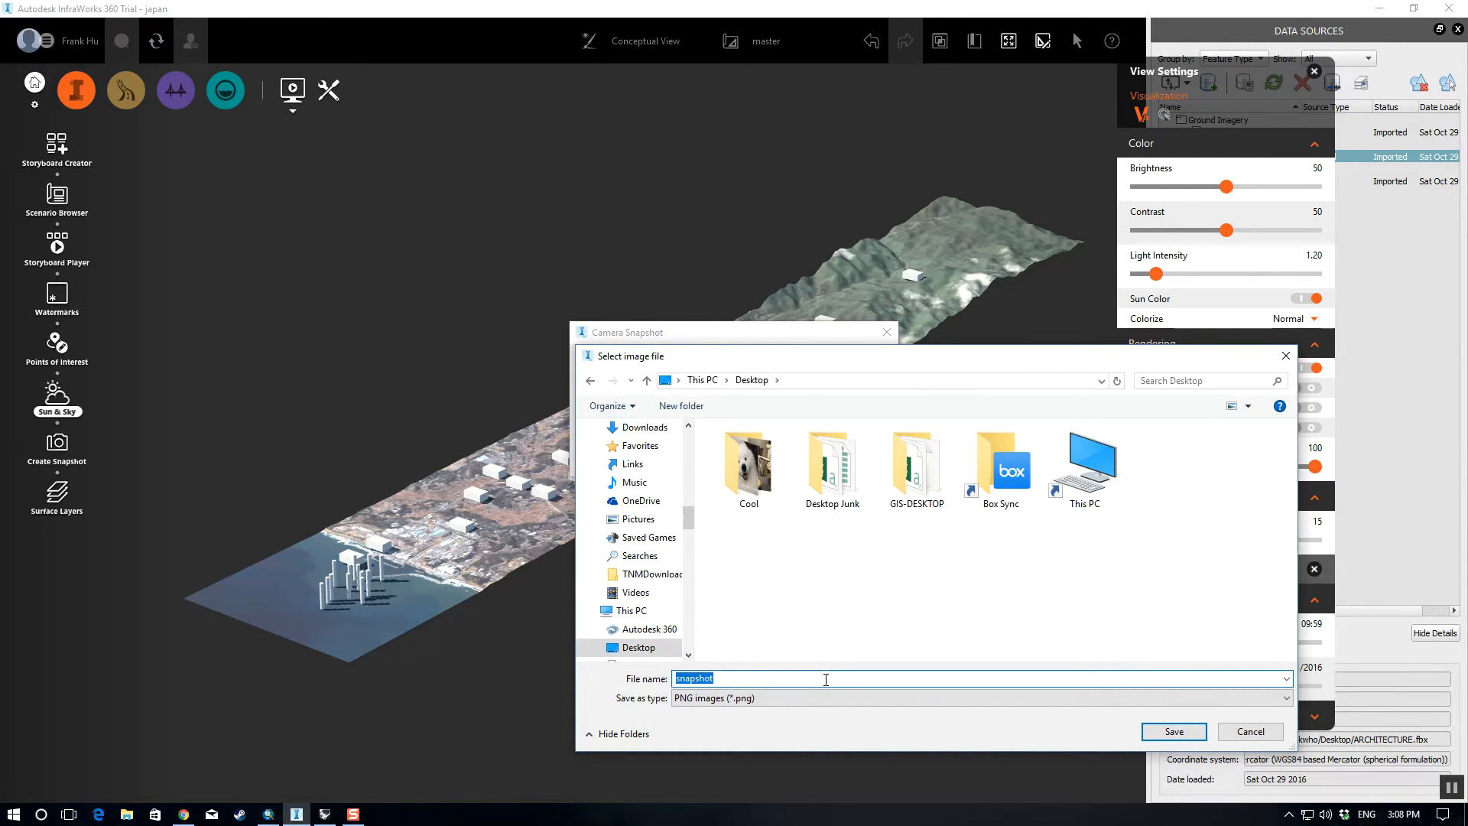
text(SECTIONPERSPECTIVE)
key(Return)
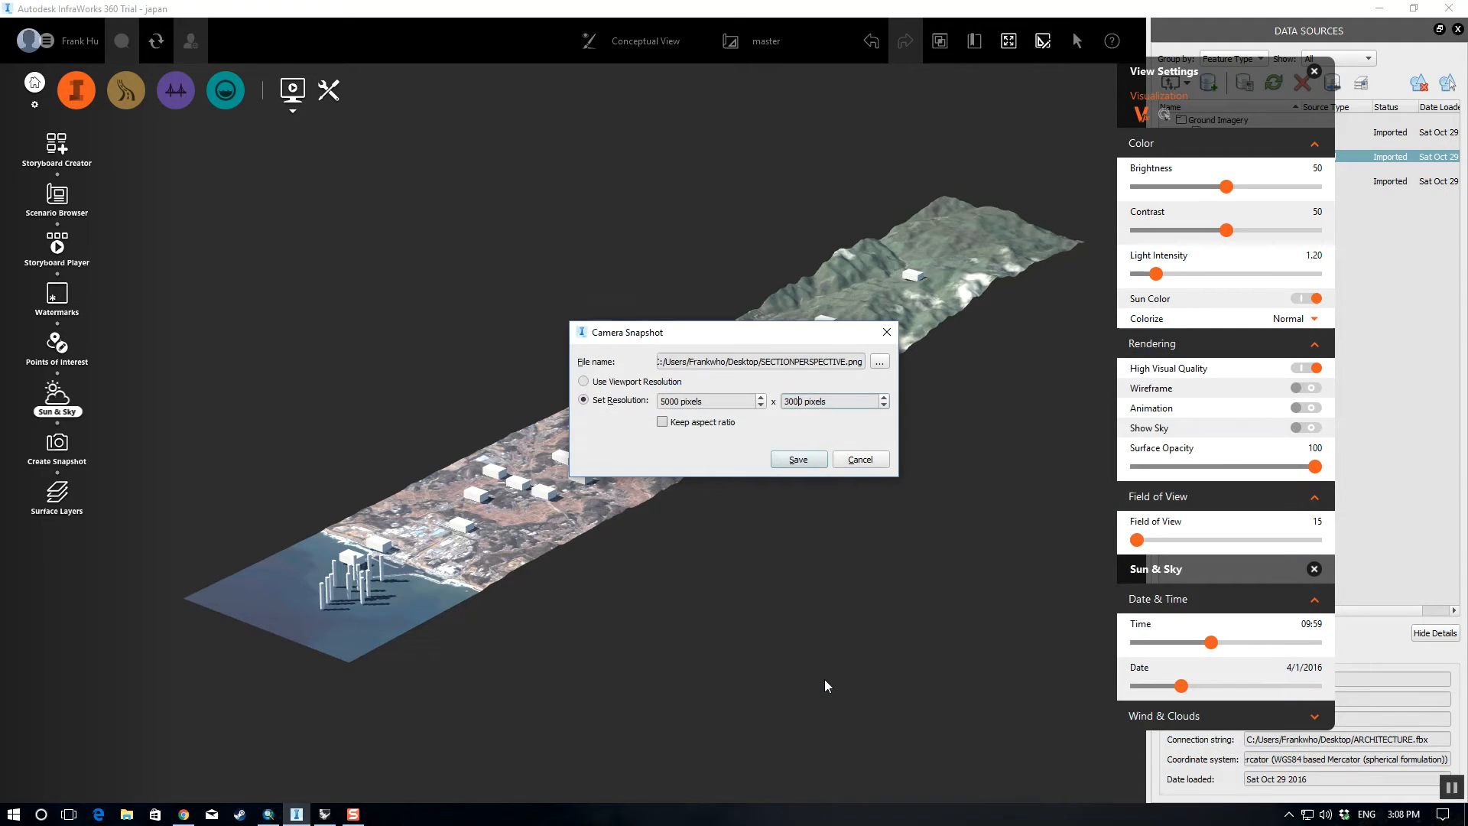
click(800, 461)
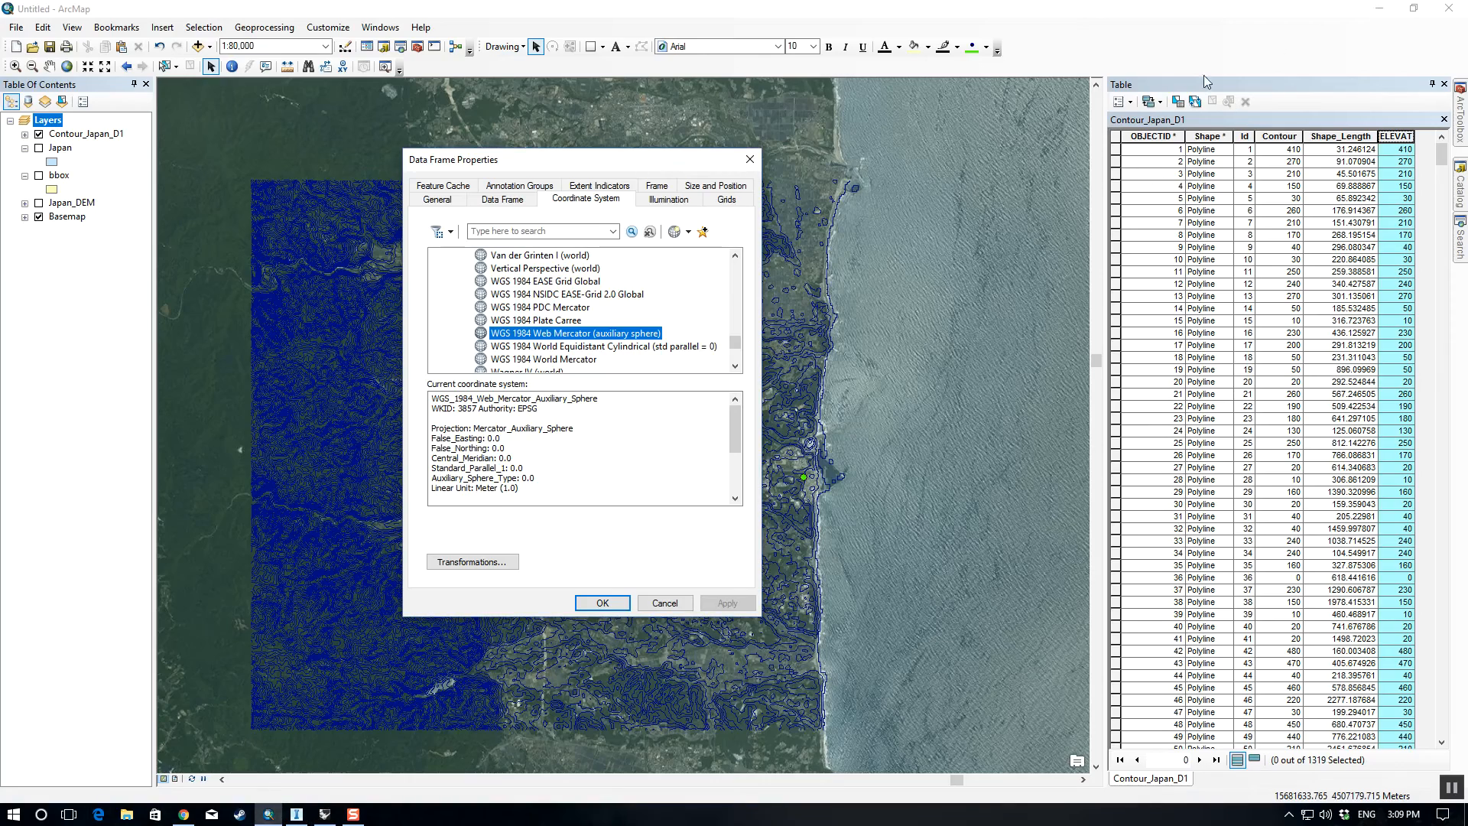
- Dismiss ArcMap's Data Frame Properties unchanged, and view the section perspective artwork in Photoshop and Illustrator
click(679, 604)
click(1382, 10)
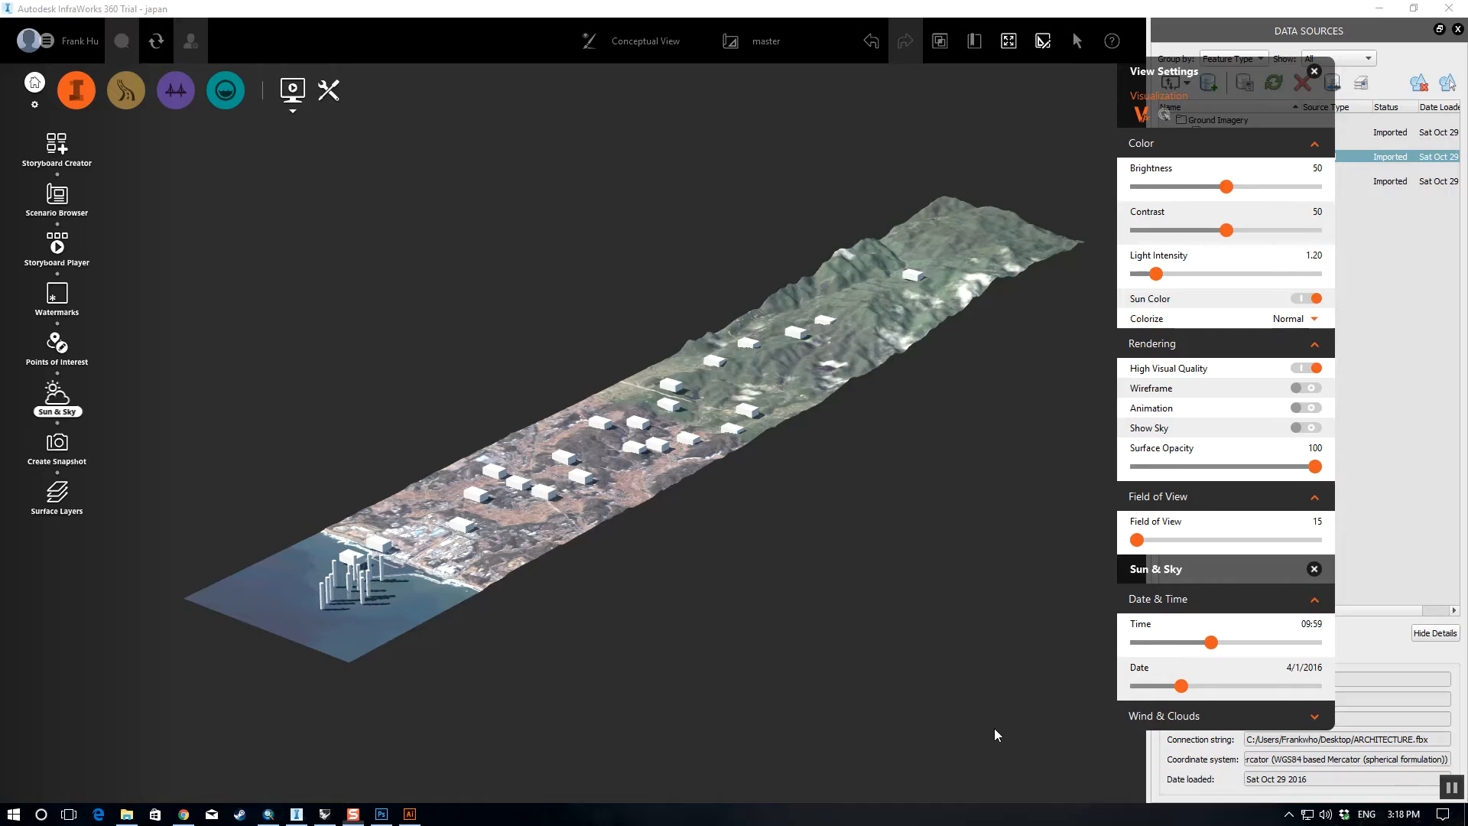
click(1378, 8)
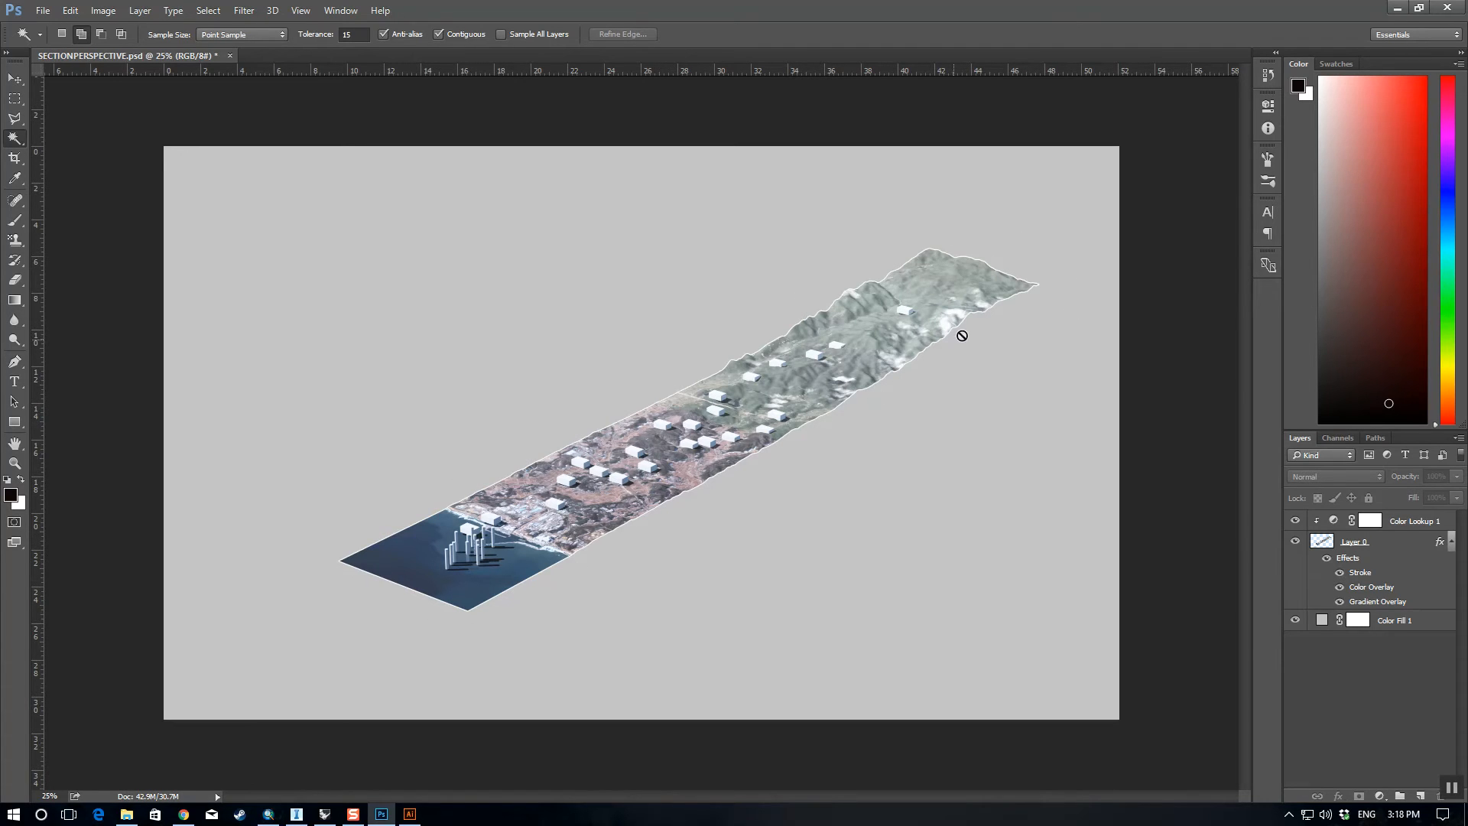
click(409, 814)
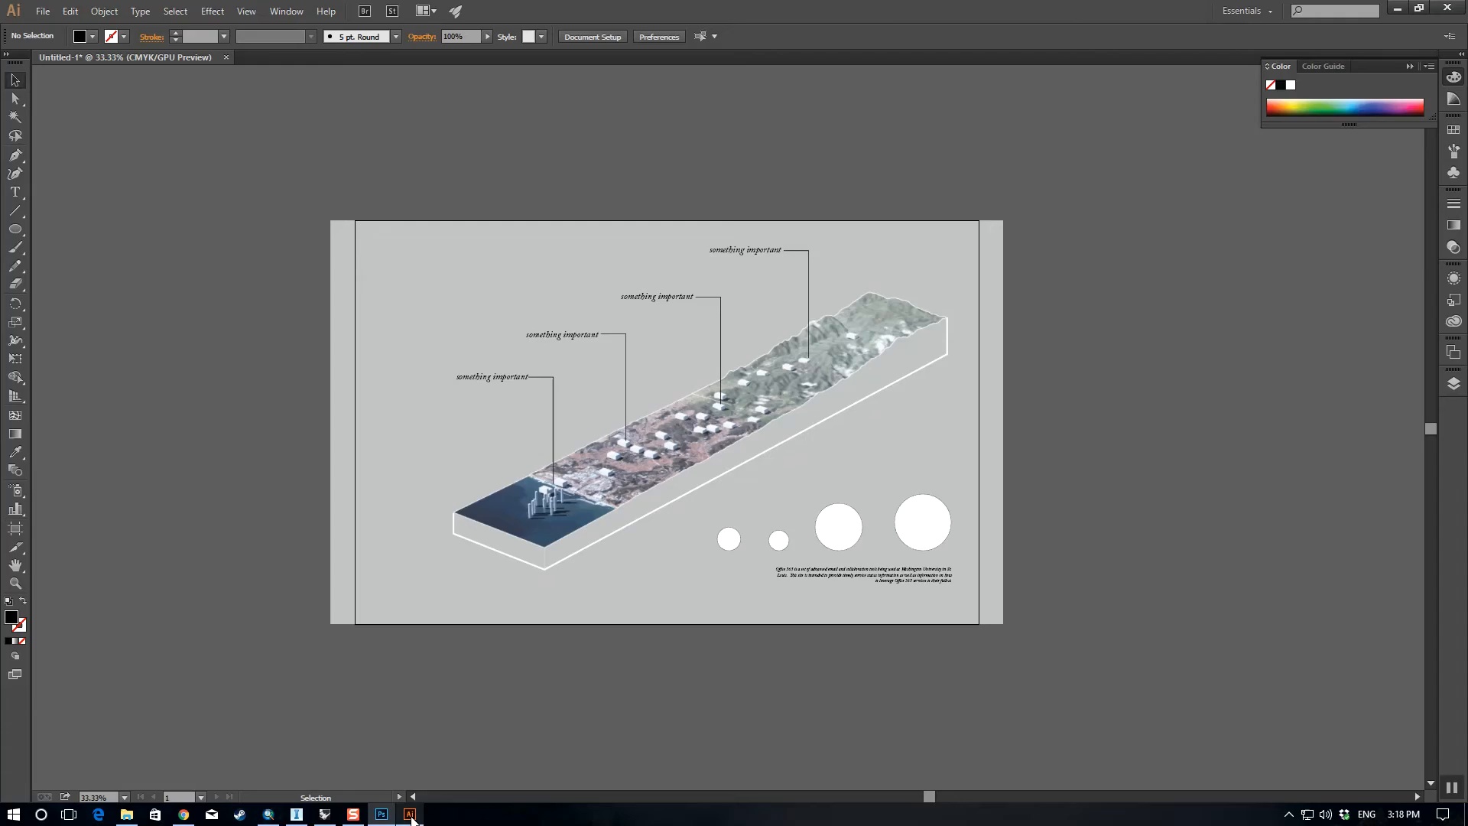